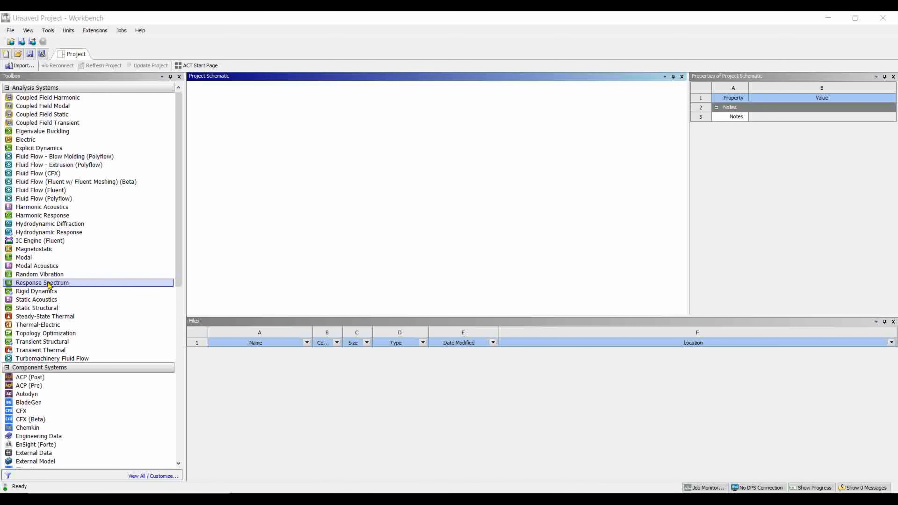
# - Add a Modal analysis system to the project schematic and review its Structural Steel properties in Engineering Data
pyautogui.moveTo(42, 259); pyautogui.dragTo(257, 136)
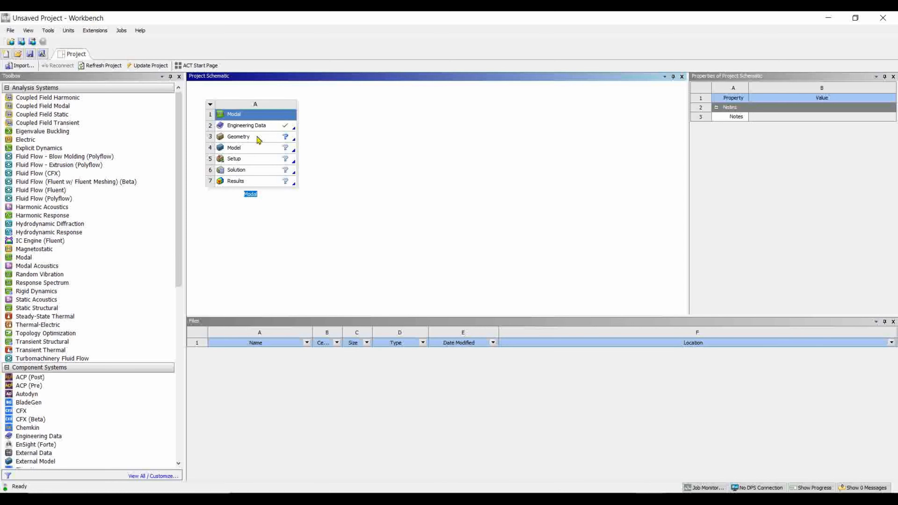
pyautogui.click(264, 127)
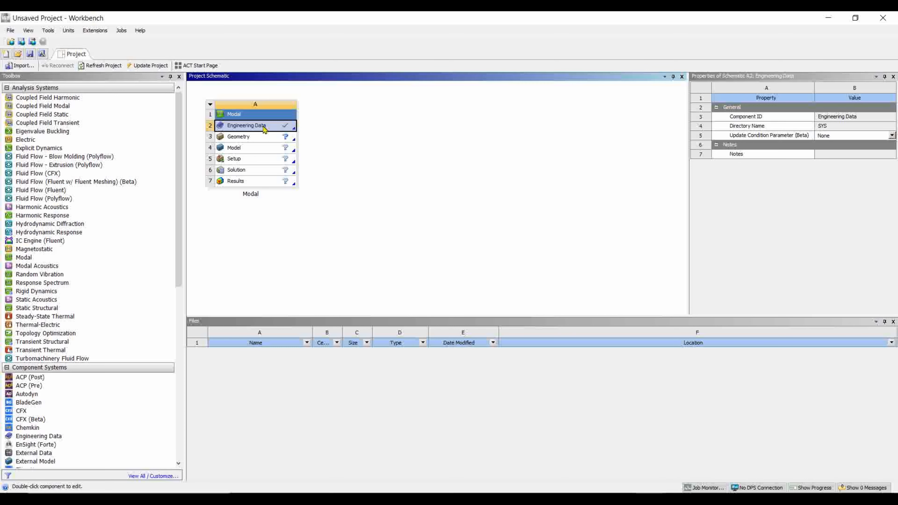
pyautogui.doubleClick(264, 128)
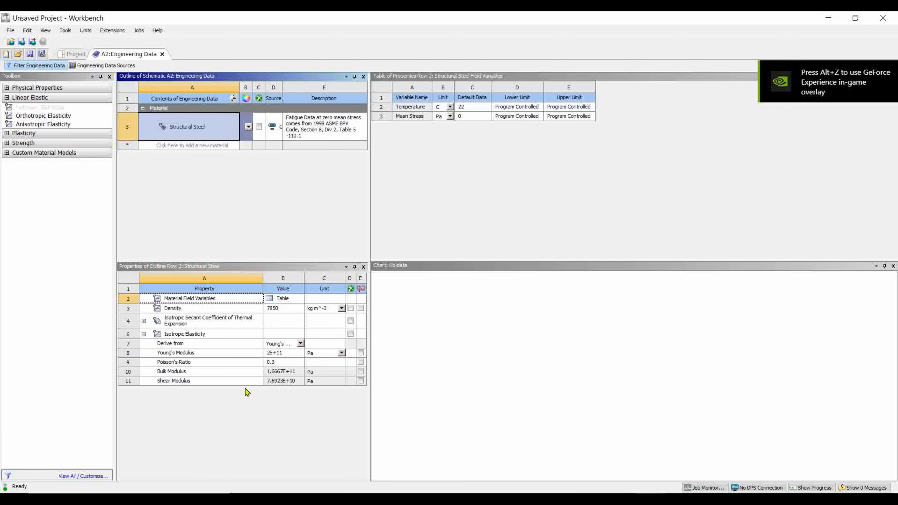
pyautogui.click(74, 54)
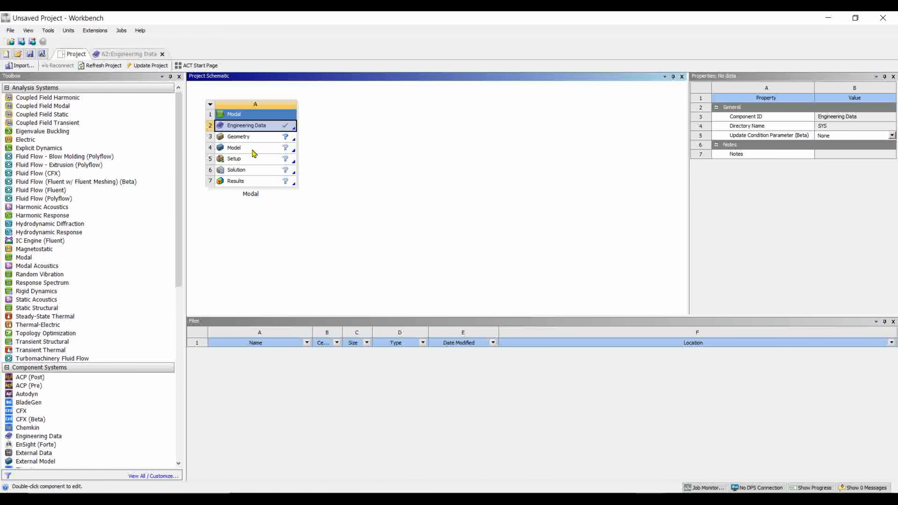
# - Open the Modal system's Geometry in SpaceClaim and turn the sketch plane to plan view
pyautogui.doubleClick(259, 141)
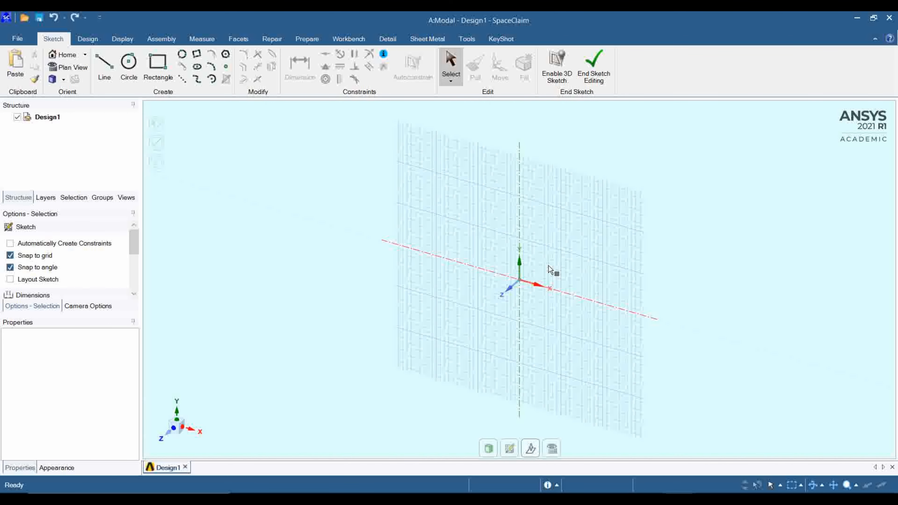
pyautogui.click(551, 448)
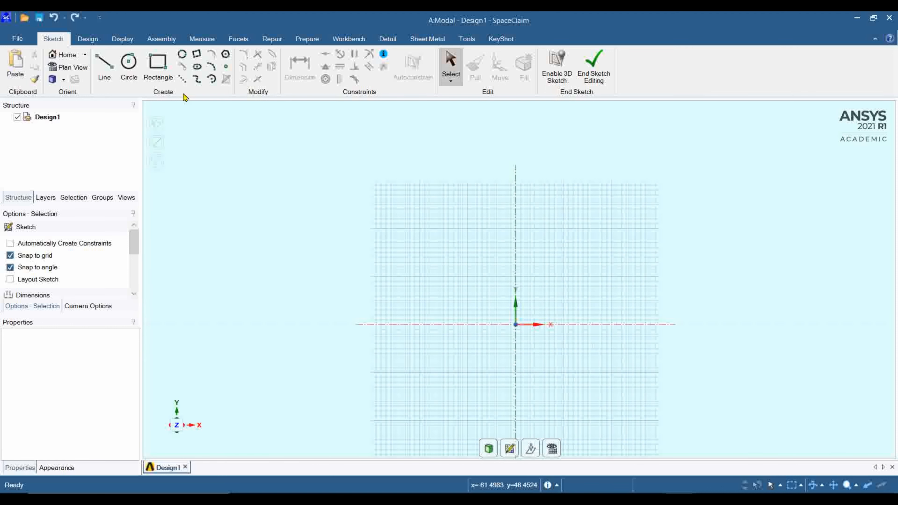
# - Set the document's length unit to Meters in the SpaceClaim options
pyautogui.click(18, 38)
pyautogui.click(188, 308)
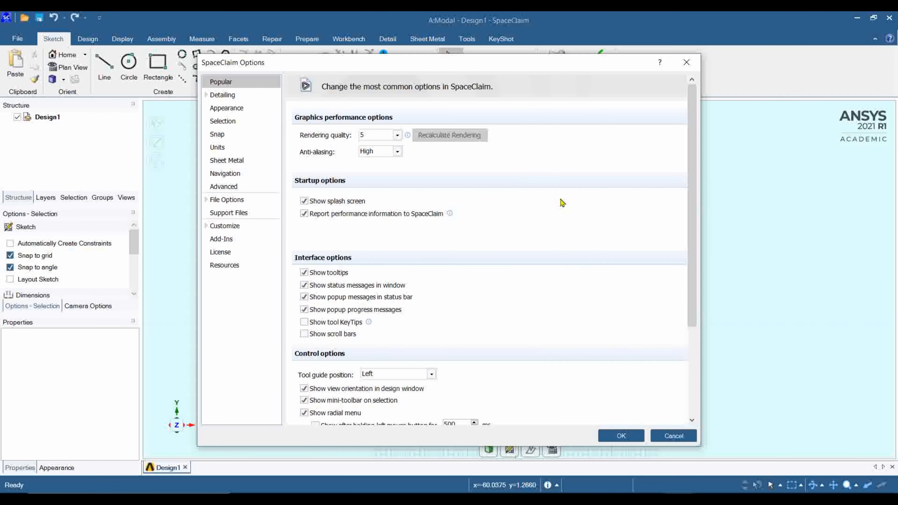
pyautogui.click(252, 148)
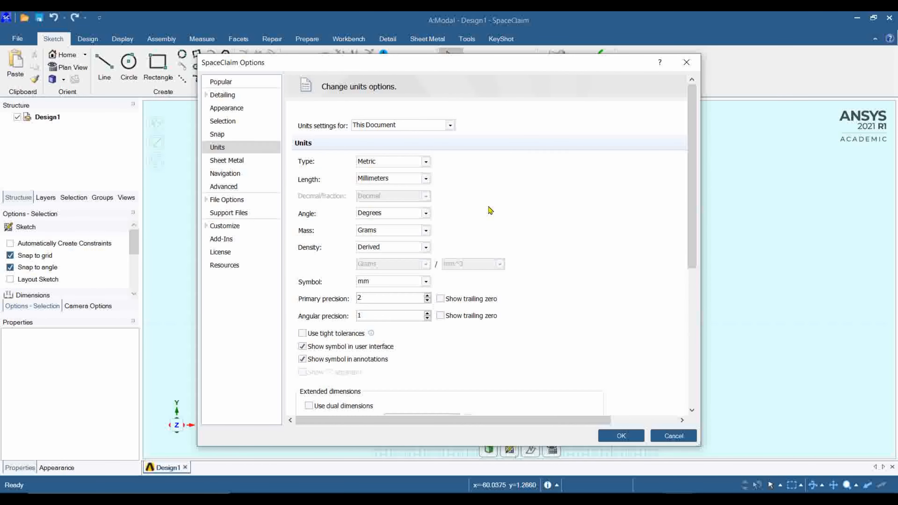
pyautogui.click(425, 179)
pyautogui.click(413, 228)
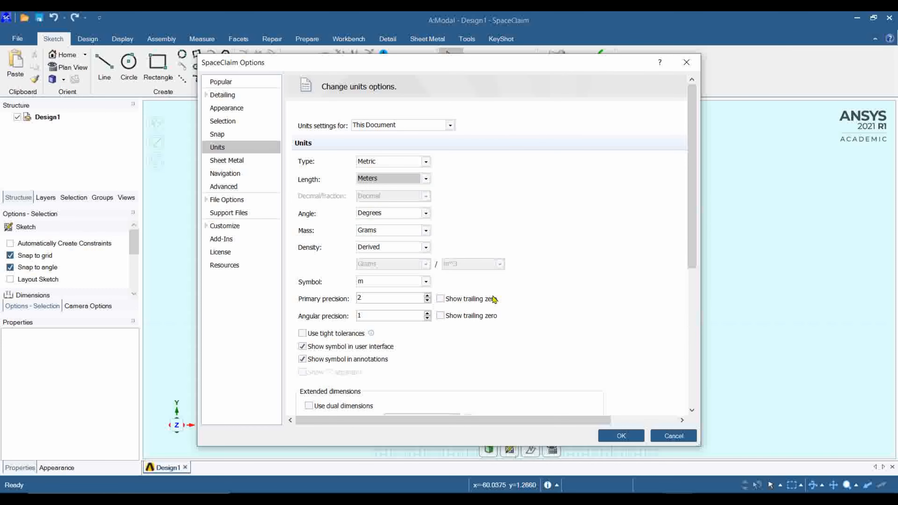
pyautogui.click(621, 436)
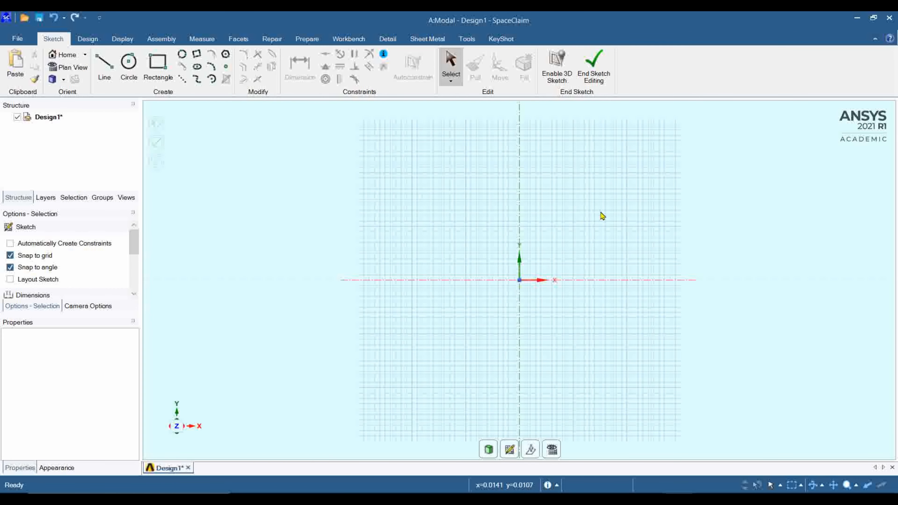
# - Switch to PowerPoint to check the two-mass model on slide 2, and return to SpaceClaim
pyautogui.scroll(3, 627, 241)
pyautogui.moveTo(617, 271)
pyautogui.keyDown('shift'); pyautogui.mouseDown(button='middle')
pyautogui.moveTo(649, 317)
pyautogui.moveTo(662, 305)
pyautogui.mouseUp(button='middle'); pyautogui.keyUp('shift')
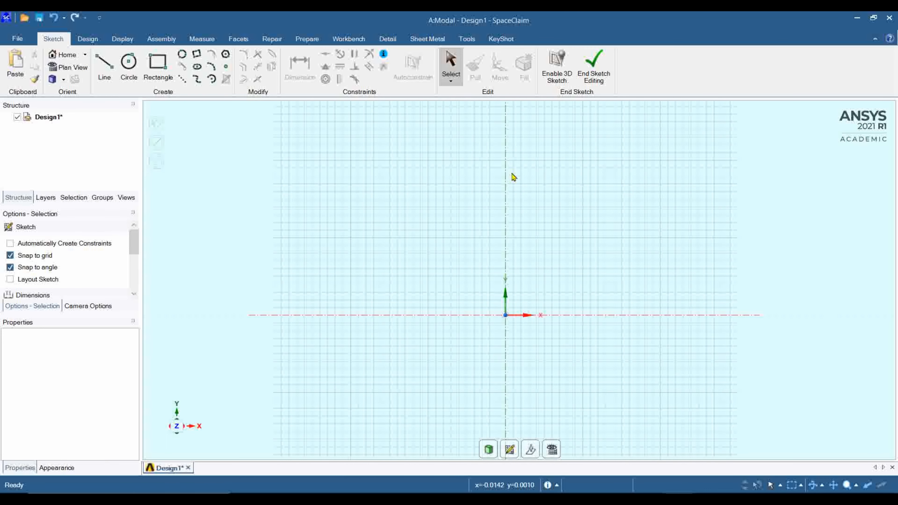
pyautogui.hotkey('alt', 'Tab')
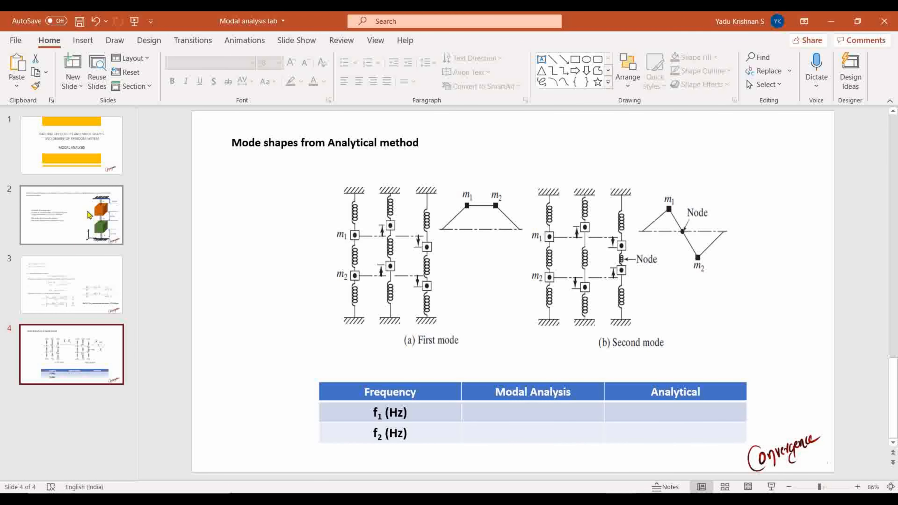
pyautogui.click(88, 228)
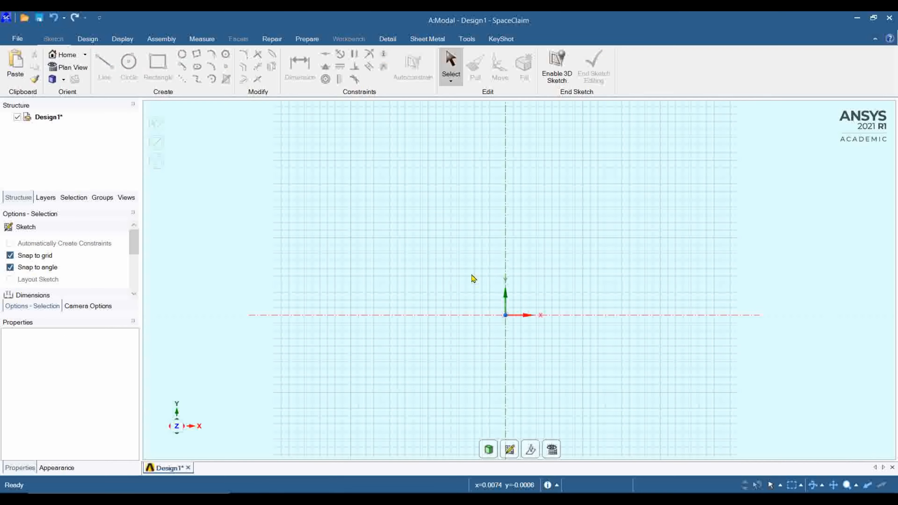
pyautogui.click(830, 20)
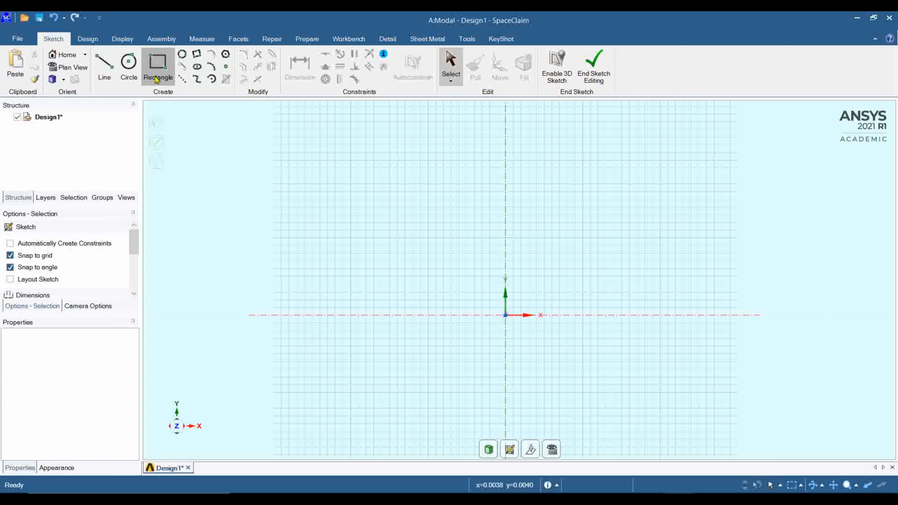
# - Sketch a 0.02 m by 0.02 m square with its lower-left corner at the origin
pyautogui.click(158, 65)
pyautogui.click(505, 315)
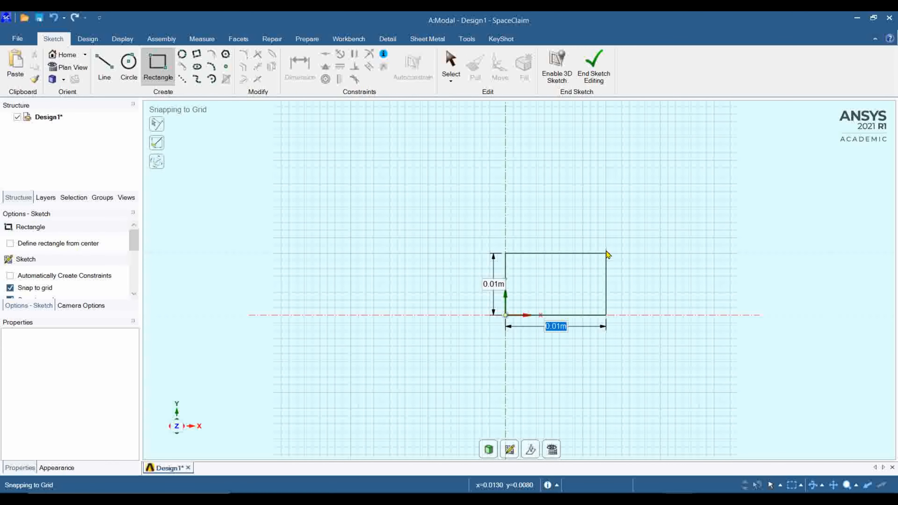
pyautogui.write('0.')
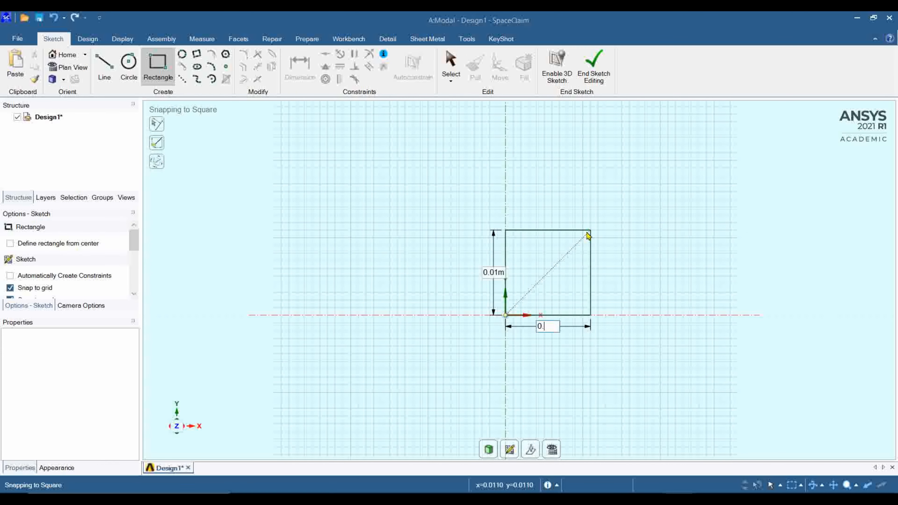
pyautogui.write('02')
pyautogui.press('Tab')
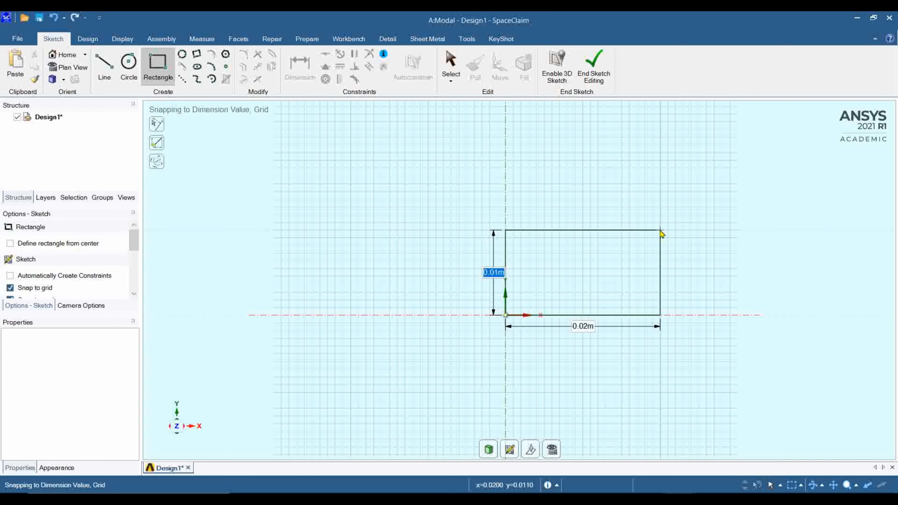
pyautogui.write('0')
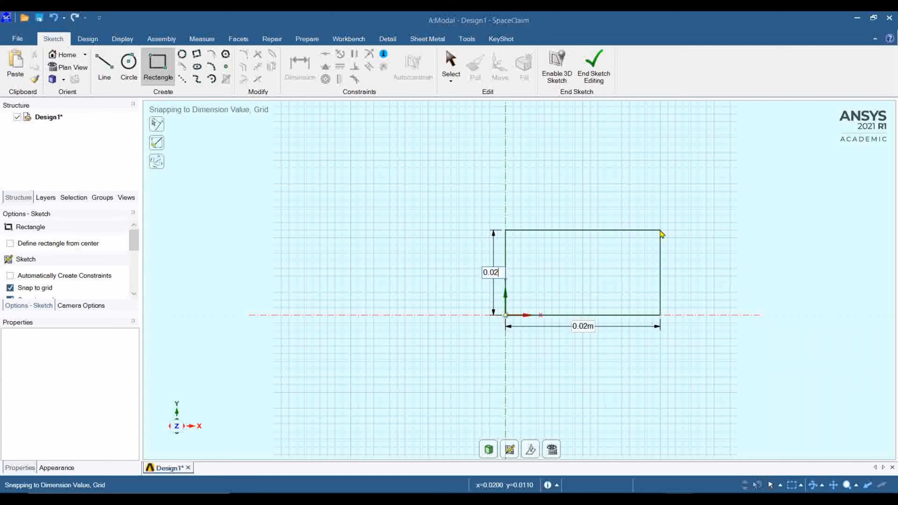
pyautogui.press('Return')
pyautogui.click(662, 165)
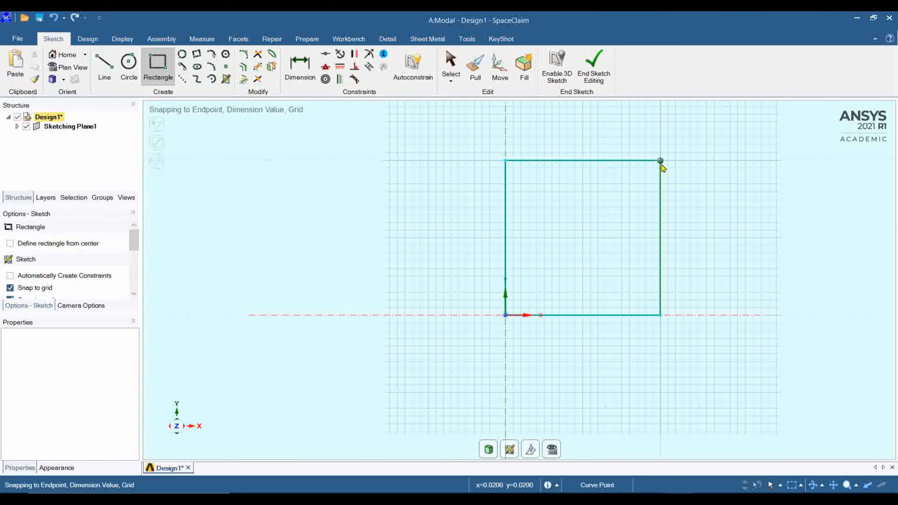
# - Draw a 0.02 m vertical construction line upward from the square's upper-left corner
pyautogui.keyDown('shift'); pyautogui.moveTo(701, 232); pyautogui.dragTo(662, 343, button='middle'); pyautogui.keyUp('shift')
pyautogui.scroll(3, 649, 264)
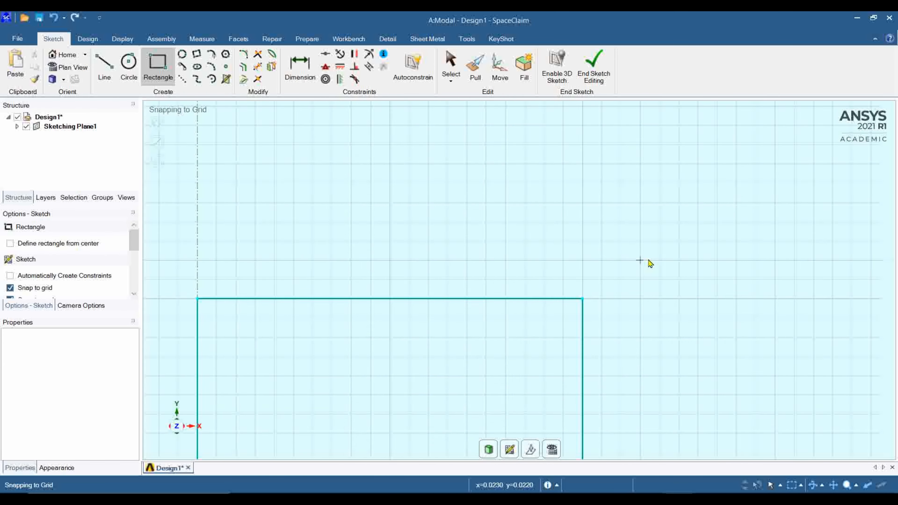
pyautogui.scroll(-5, 650, 267)
pyautogui.moveTo(657, 276)
pyautogui.keyDown('shift'); pyautogui.mouseDown(button='middle')
pyautogui.moveTo(655, 305)
pyautogui.moveTo(640, 310)
pyautogui.mouseUp(button='middle'); pyautogui.keyUp('shift')
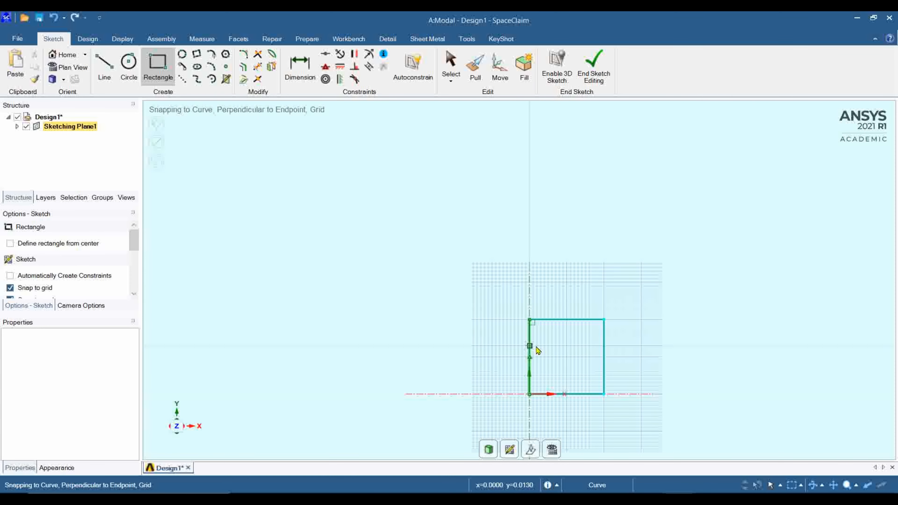
pyautogui.click(182, 80)
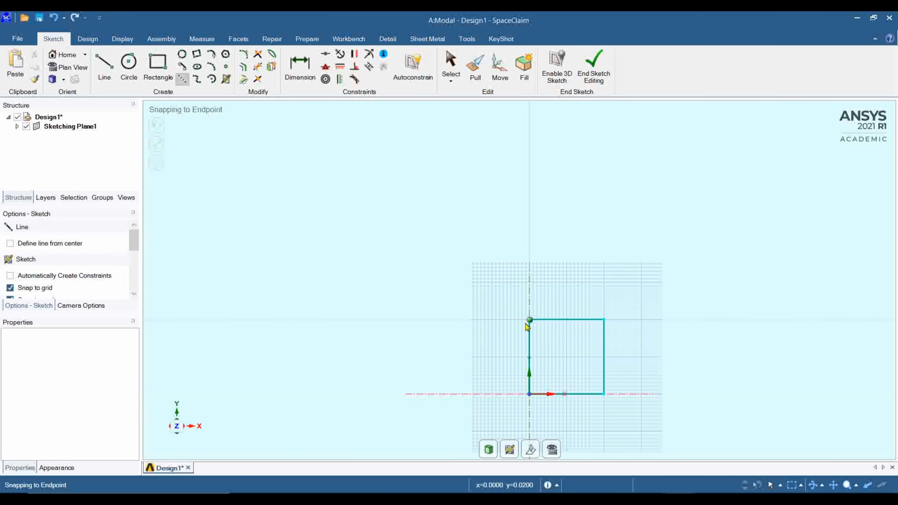
pyautogui.click(529, 319)
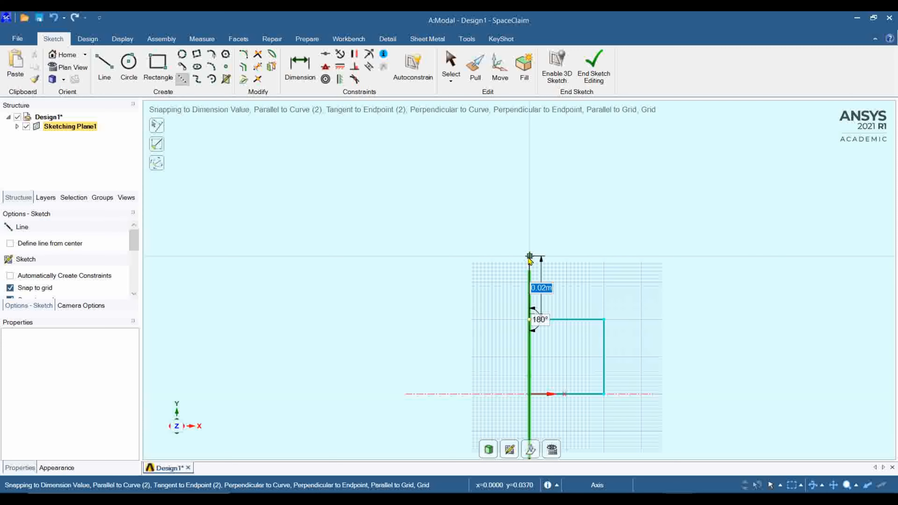
pyautogui.write('0.')
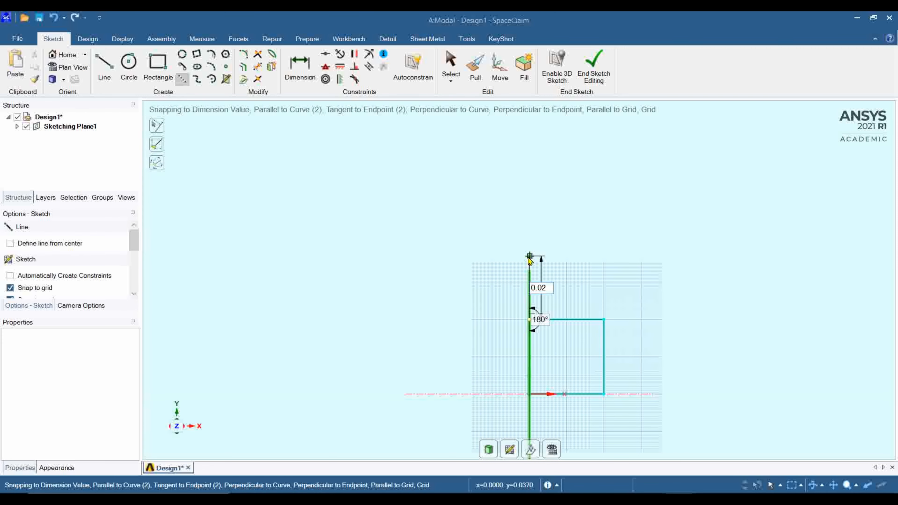
pyautogui.press('Return')
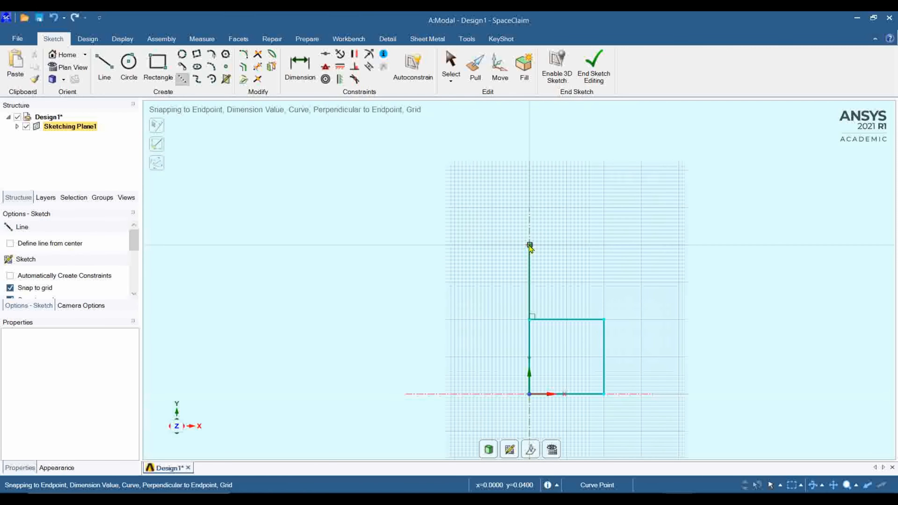
# - Sketch a second 0.02 m by 0.02 m square starting from the upper end of the construction line
pyautogui.click(153, 63)
pyautogui.click(529, 245)
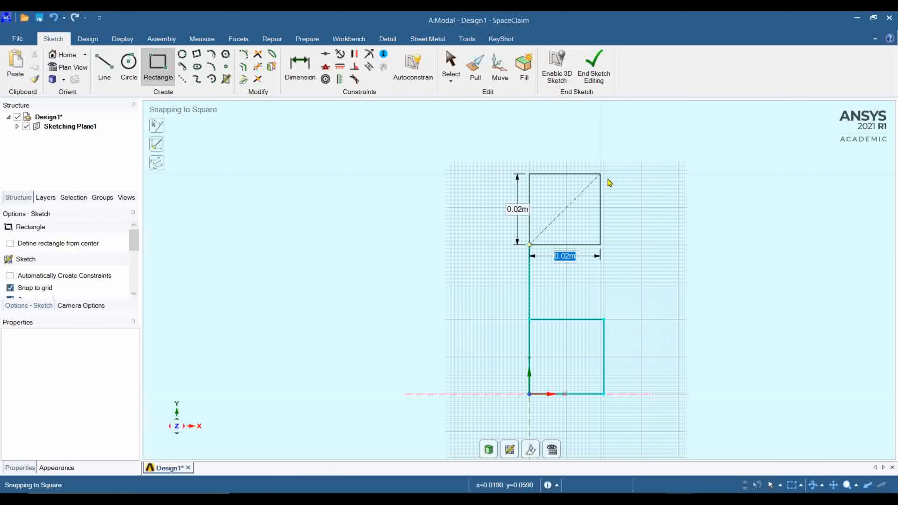
pyautogui.write('0')
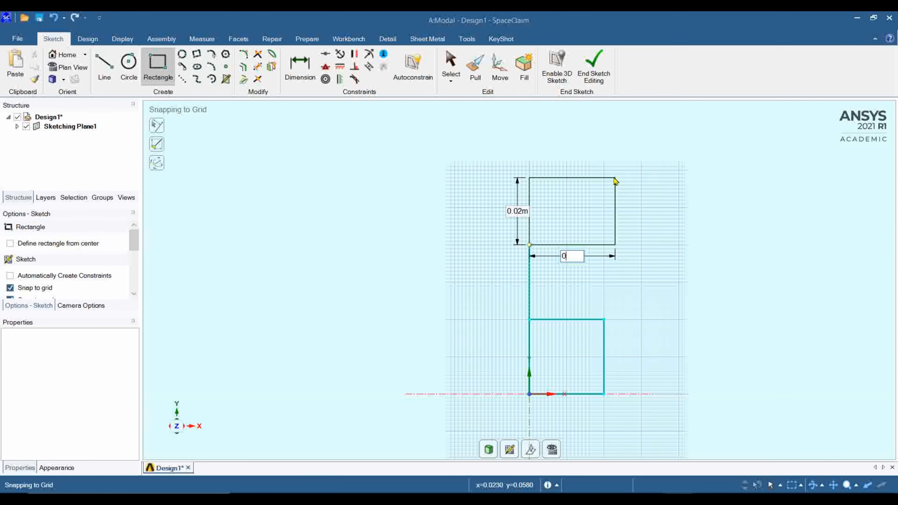
pyautogui.write('.02')
pyautogui.press('Tab')
pyautogui.write('0.')
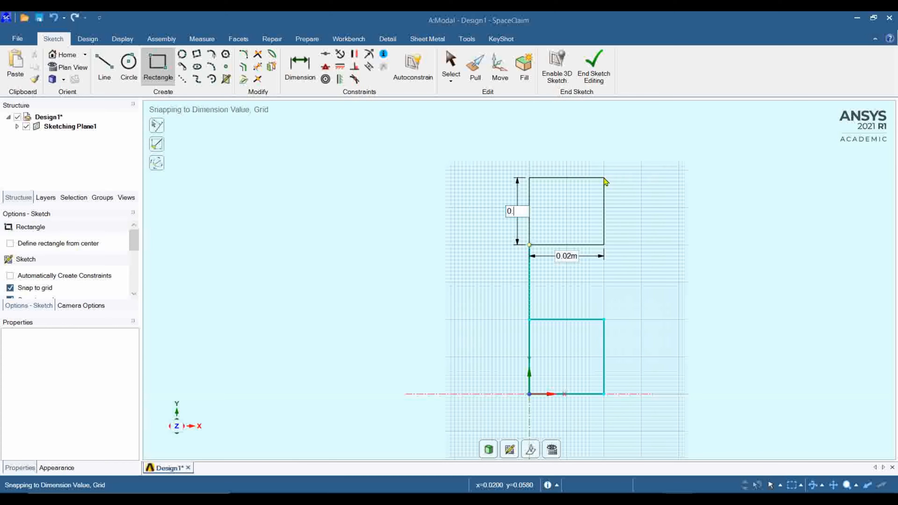
pyautogui.write('02')
pyautogui.press('Return')
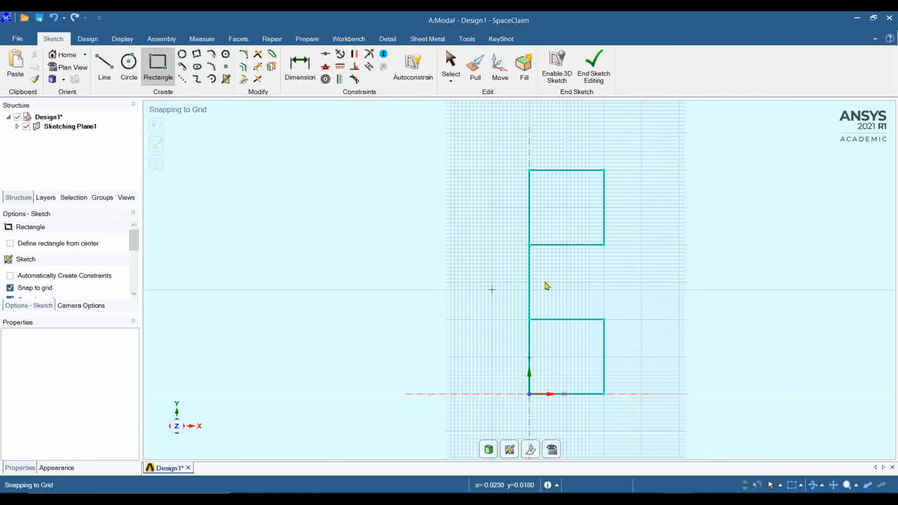
# - Pull both square faces 0.02 m to form two solid blocks
pyautogui.keyDown('shift'); pyautogui.moveTo(721, 352); pyautogui.dragTo(698, 335, button='middle'); pyautogui.keyUp('shift')
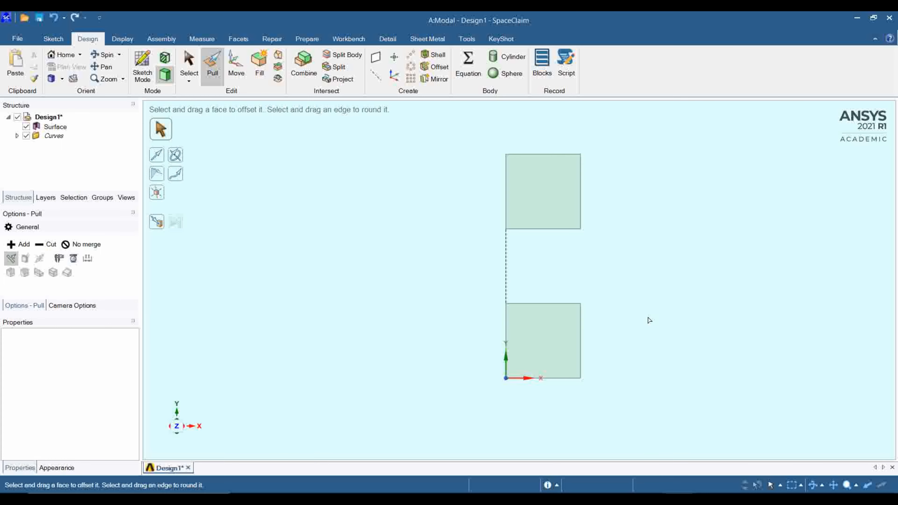
pyautogui.moveTo(647, 317)
pyautogui.mouseDown(button='middle')
pyautogui.moveTo(605, 277)
pyautogui.moveTo(593, 238)
pyautogui.mouseUp(button='middle')
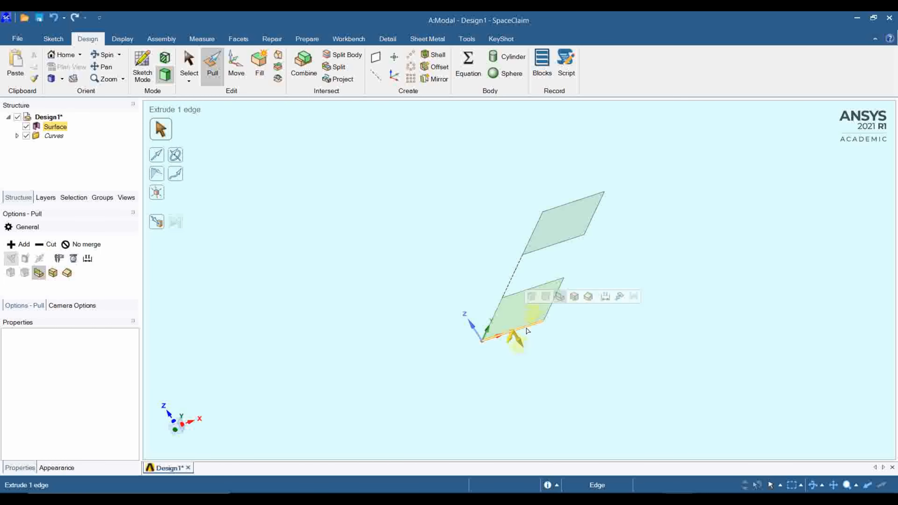
pyautogui.click(517, 327)
pyautogui.click(572, 230)
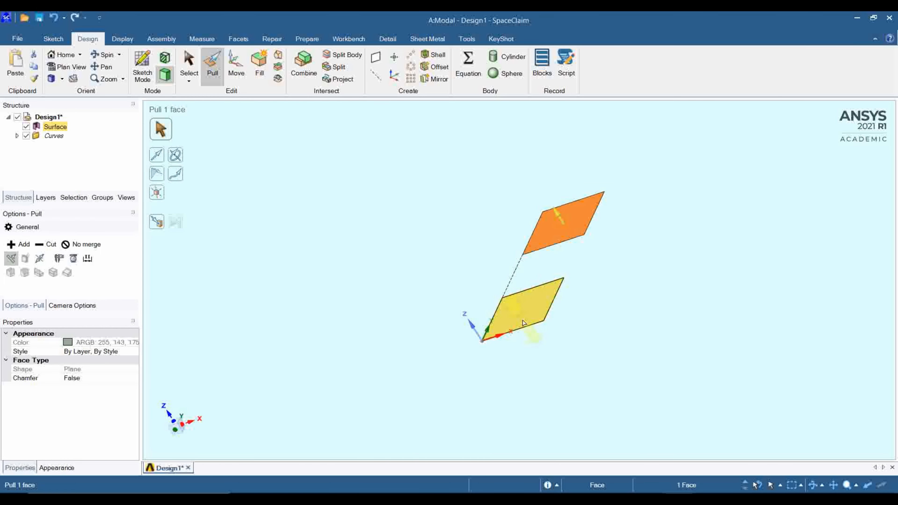
pyautogui.keyDown('ctrl'); pyautogui.click(531, 331); pyautogui.keyUp('ctrl')
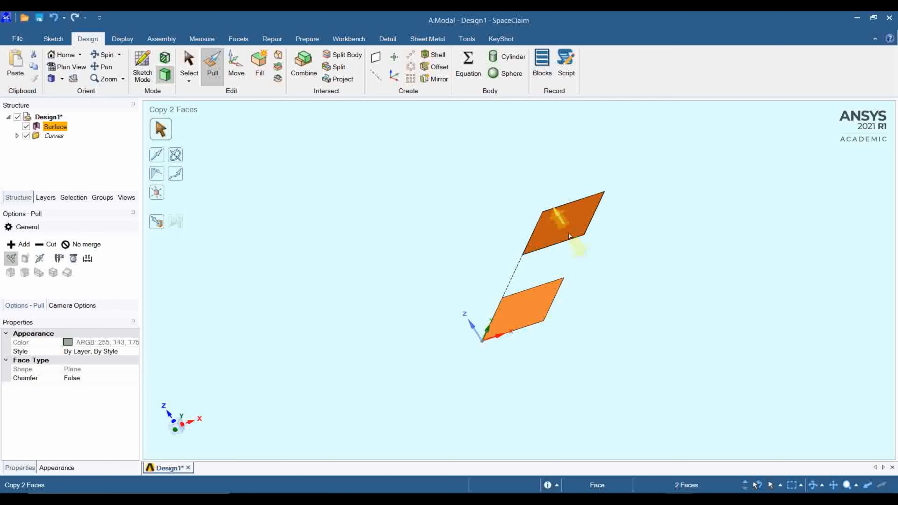
pyautogui.moveTo(547, 220); pyautogui.dragTo(483, 191)
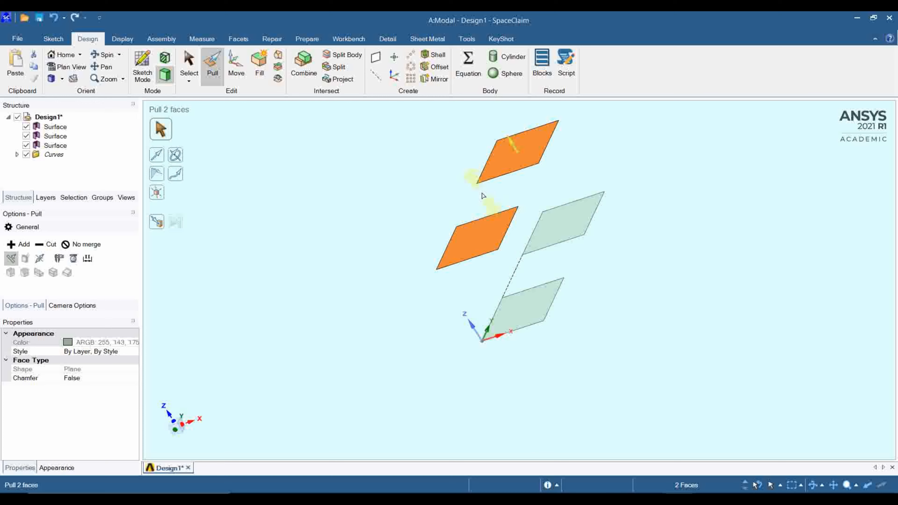
pyautogui.hotkey('ctrl', 'z')
pyautogui.moveTo(561, 232); pyautogui.dragTo(489, 200)
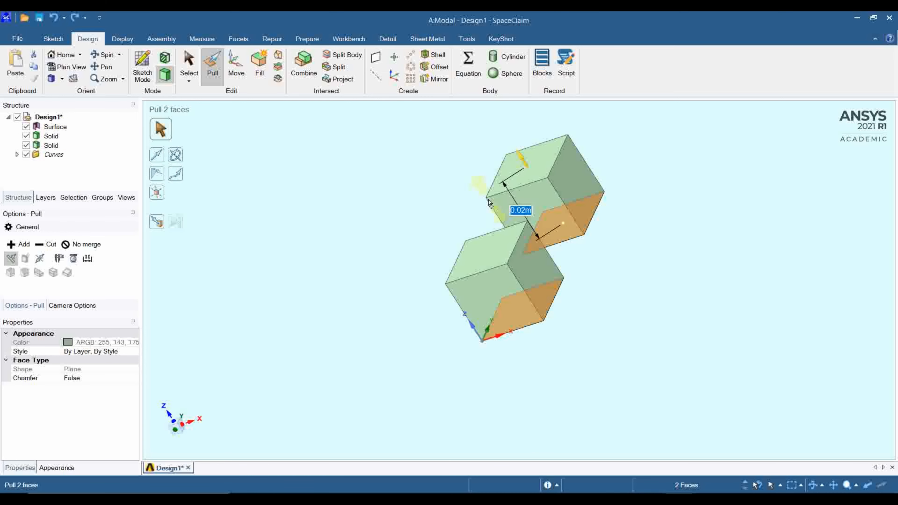
pyautogui.write('0')
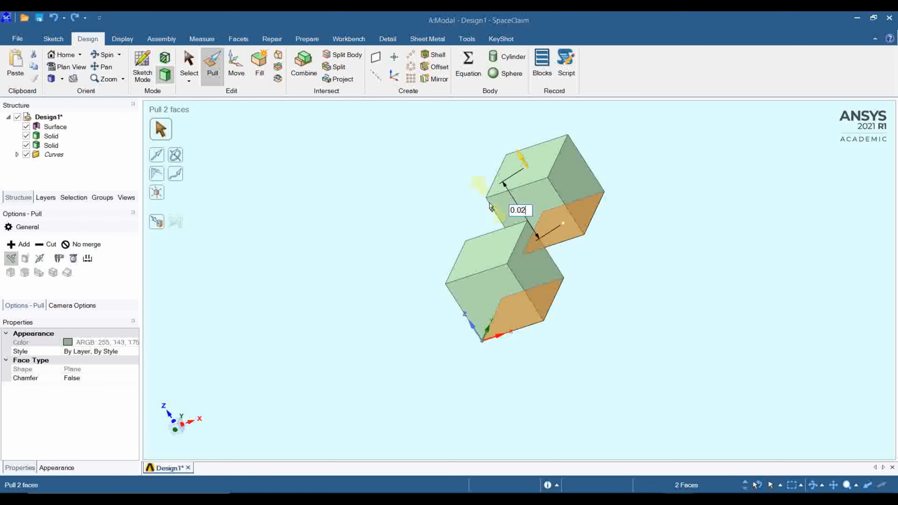
pyautogui.write('.02')
pyautogui.press('Return')
# - Delete the construction line between the two blocks
pyautogui.moveTo(641, 231); pyautogui.dragTo(672, 321, button='middle')
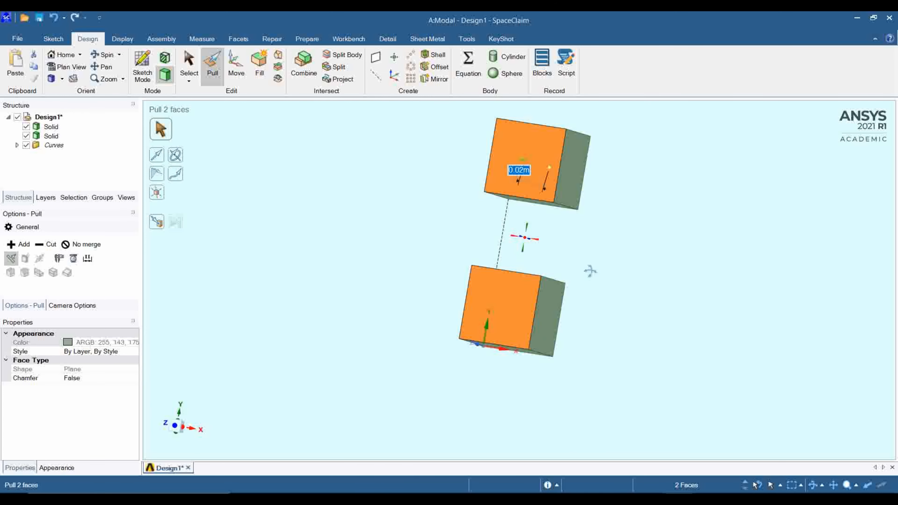
pyautogui.moveTo(590, 271); pyautogui.dragTo(707, 286, button='middle')
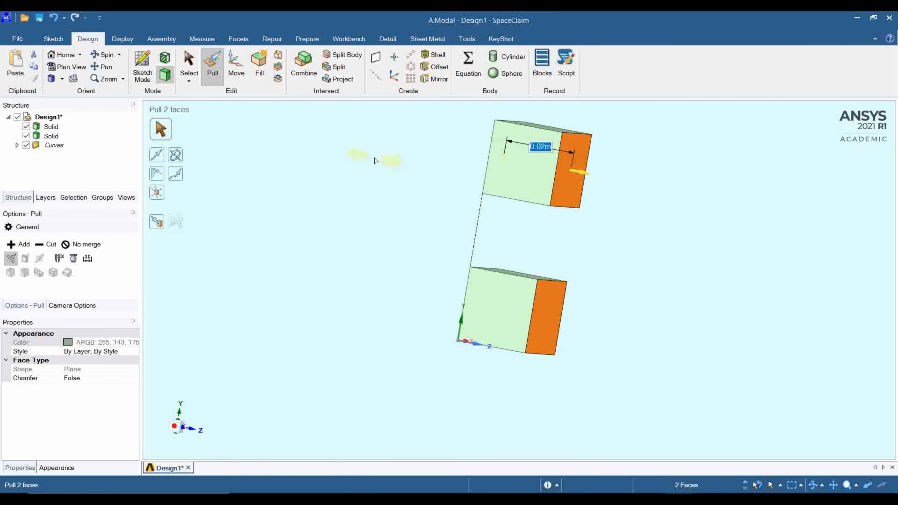
pyautogui.click(475, 232)
pyautogui.press('Delete')
pyautogui.moveTo(650, 291)
pyautogui.mouseDown(button='middle')
pyautogui.moveTo(410, 305)
pyautogui.moveTo(560, 275)
pyautogui.moveTo(552, 298)
pyautogui.mouseUp(button='middle')
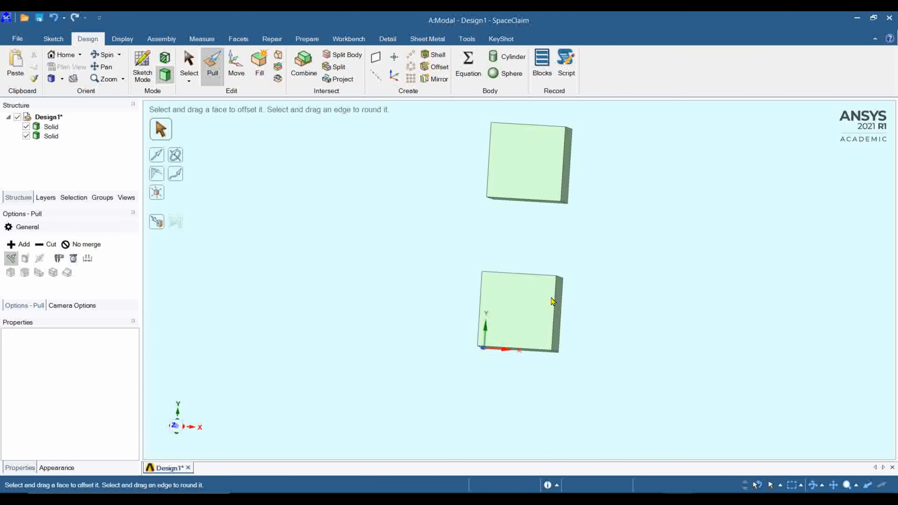
# - Switch to Workbench and open the Modal system's Model in Mechanical
pyautogui.click(857, 18)
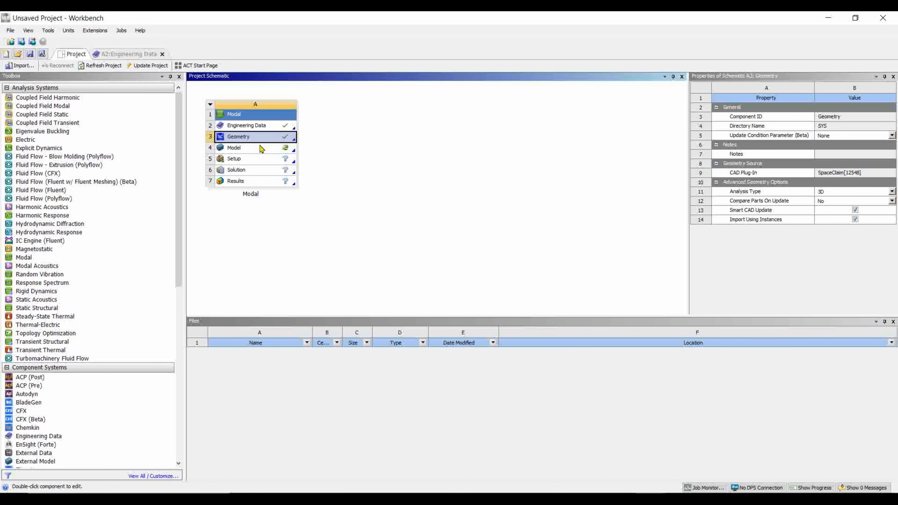
pyautogui.doubleClick(261, 148)
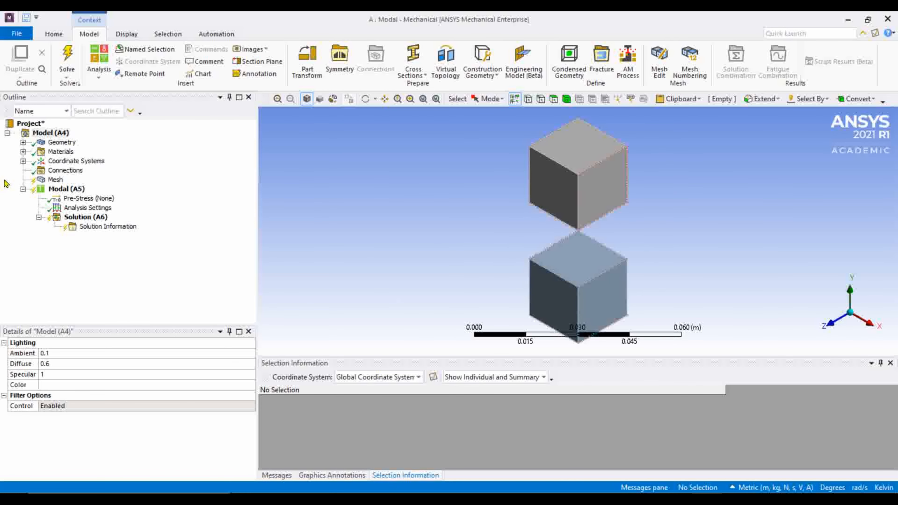
pyautogui.click(56, 180)
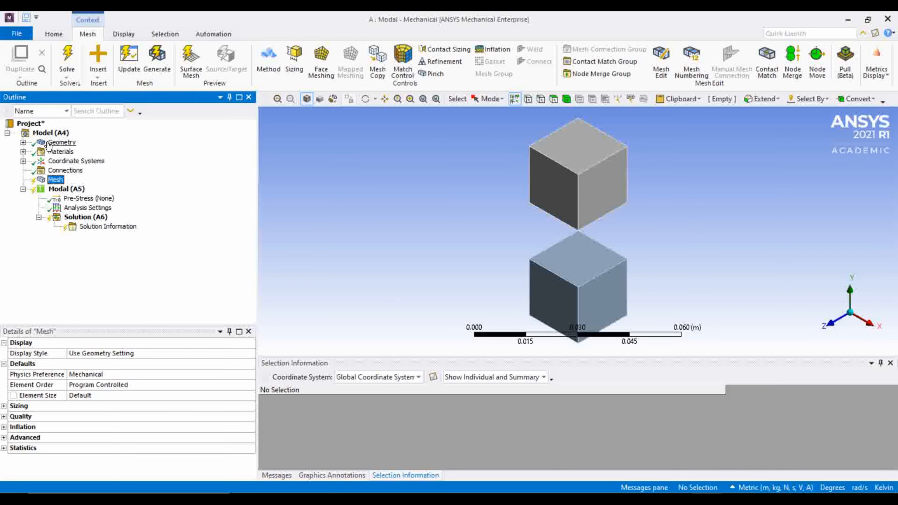
# - Examine the two solid bodies in the geometry and the material assignment of the upper block
pyautogui.click(22, 142)
pyautogui.click(73, 151)
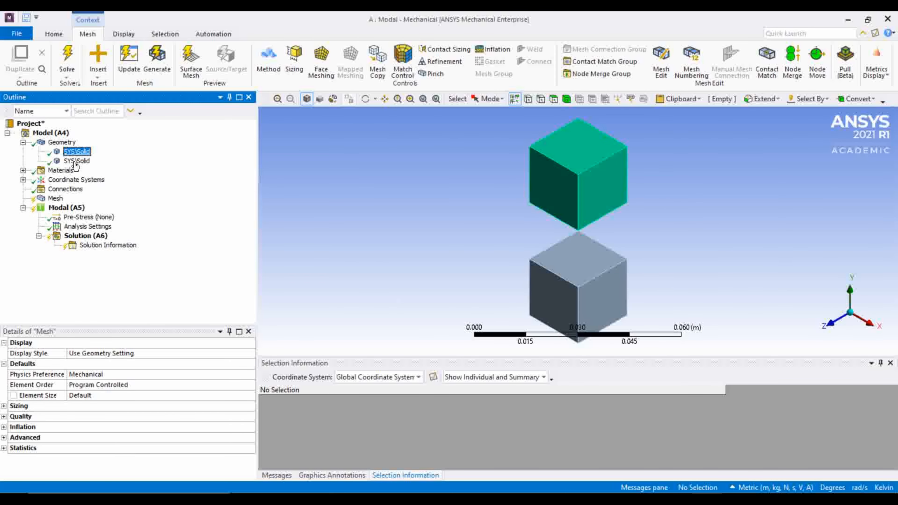
pyautogui.click(72, 161)
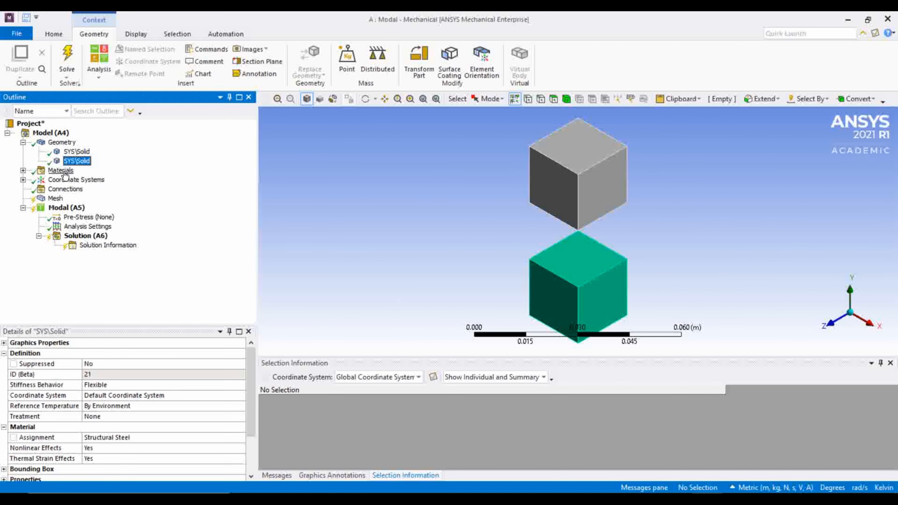
pyautogui.click(75, 152)
pyautogui.scroll(-2, 122, 438)
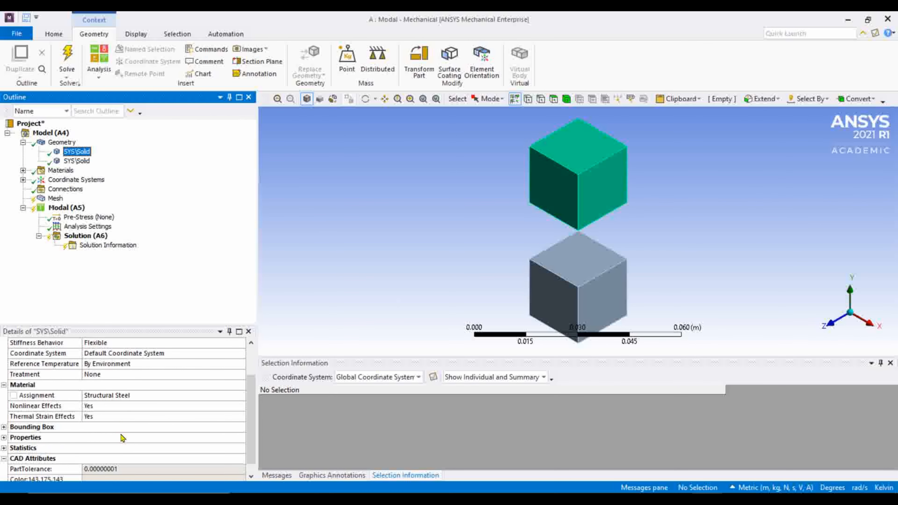
pyautogui.click(136, 396)
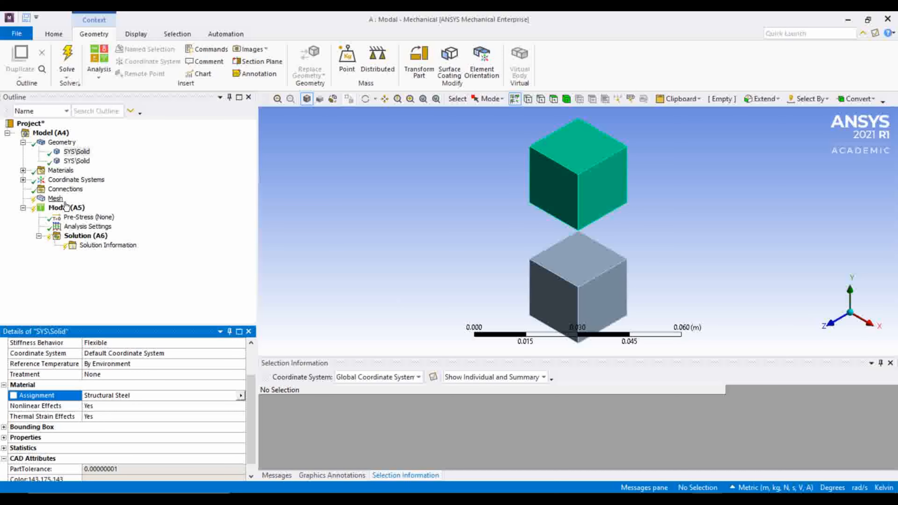
pyautogui.click(74, 154)
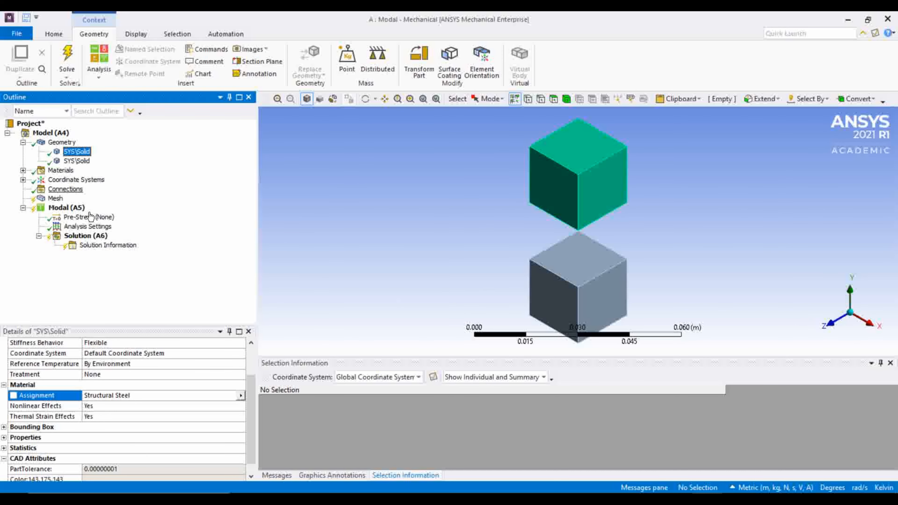
pyautogui.moveTo(671, 262); pyautogui.dragTo(553, 178, button='middle')
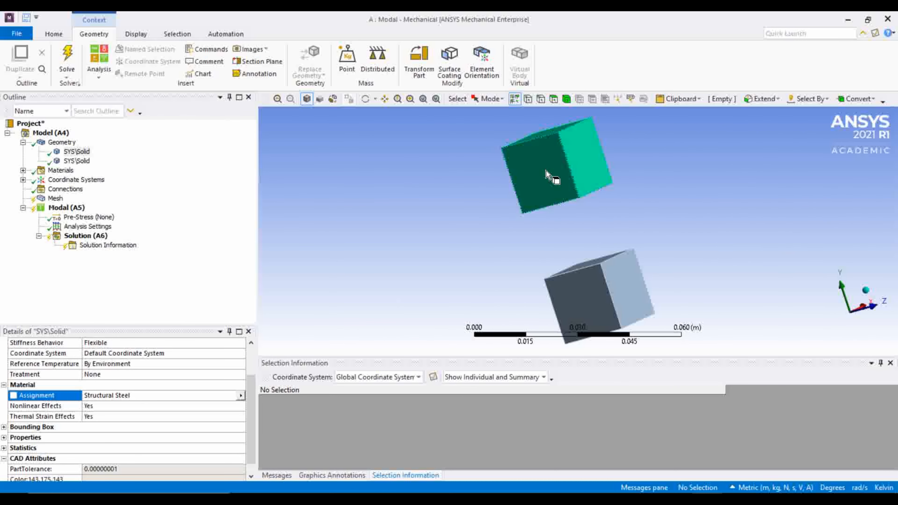
pyautogui.click(864, 291)
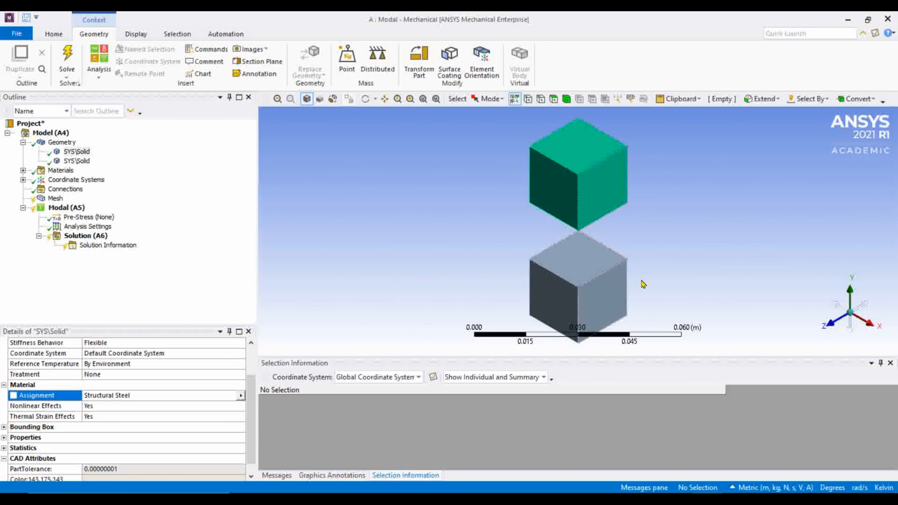
pyautogui.click(621, 288)
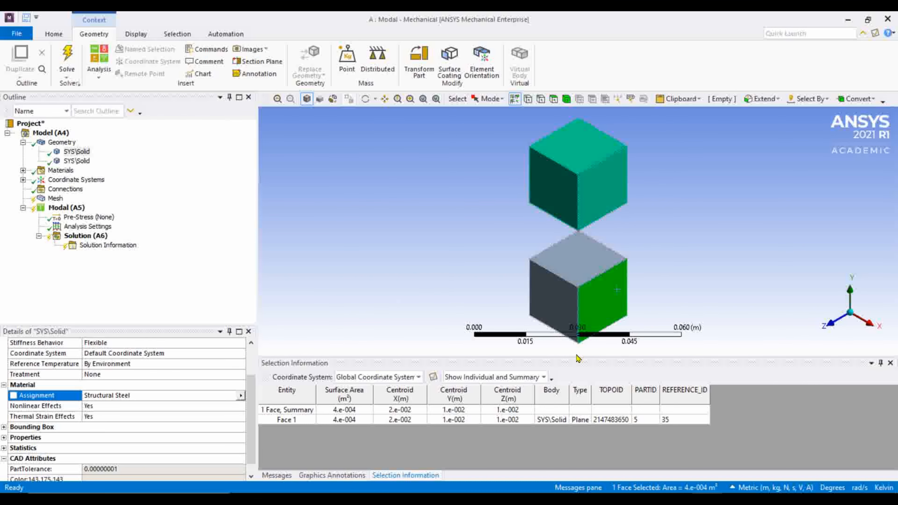
pyautogui.click(417, 276)
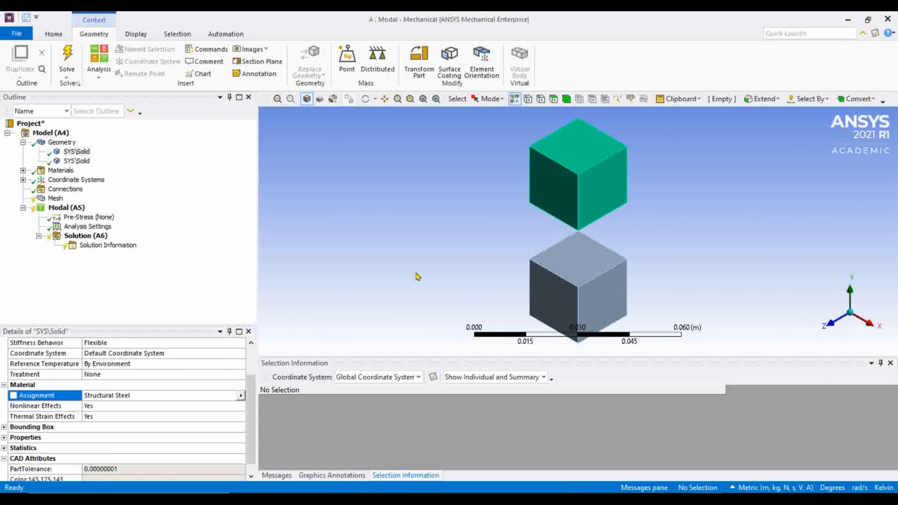
# - Set the upper block's stiffness behavior to Rigid
pyautogui.click(79, 152)
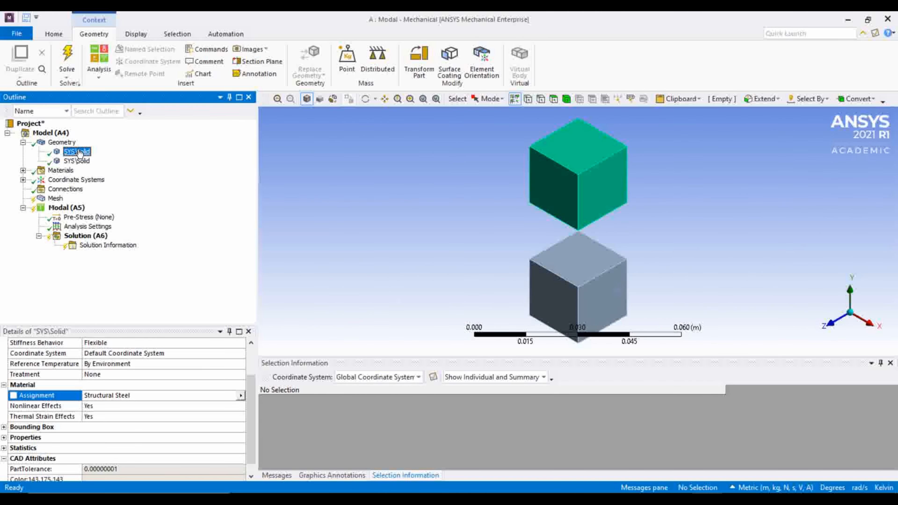
pyautogui.scroll(3, 128, 451)
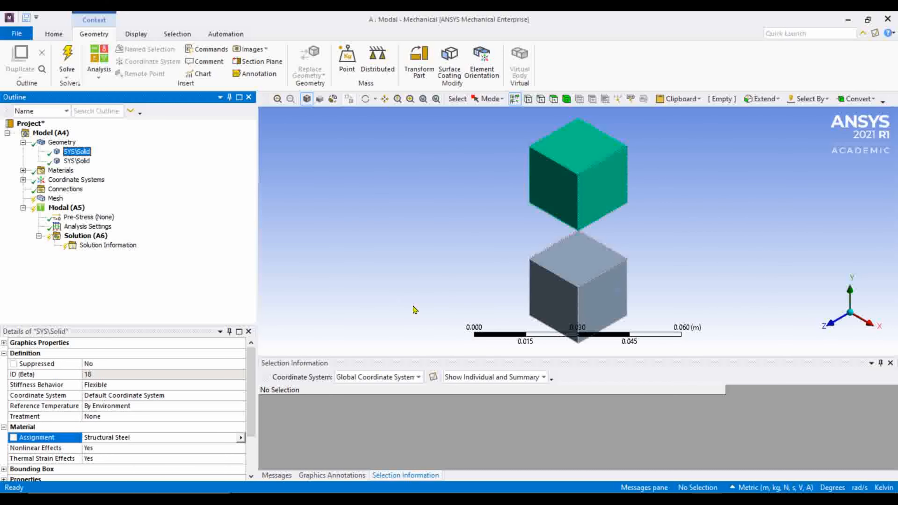
pyautogui.click(132, 384)
pyautogui.click(241, 385)
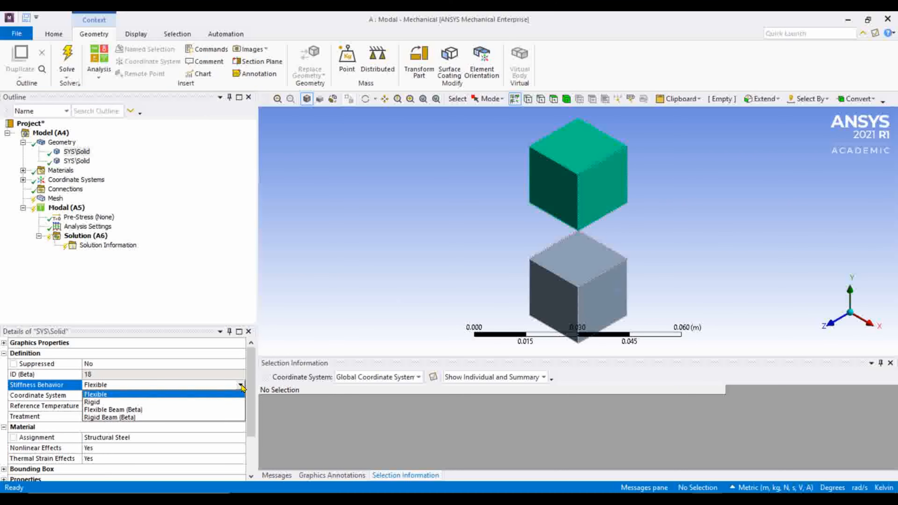
pyautogui.click(202, 406)
# - Set the lower block's stiffness behavior to Rigid
pyautogui.click(80, 162)
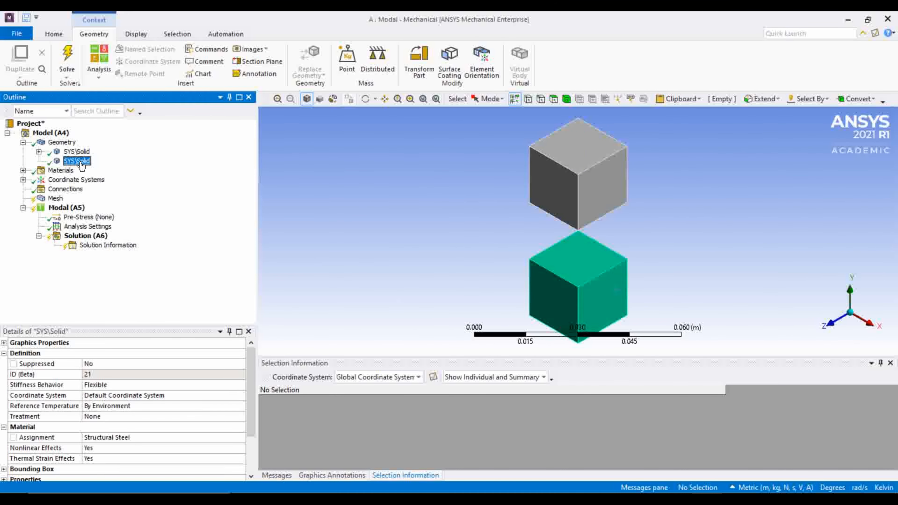
pyautogui.click(125, 384)
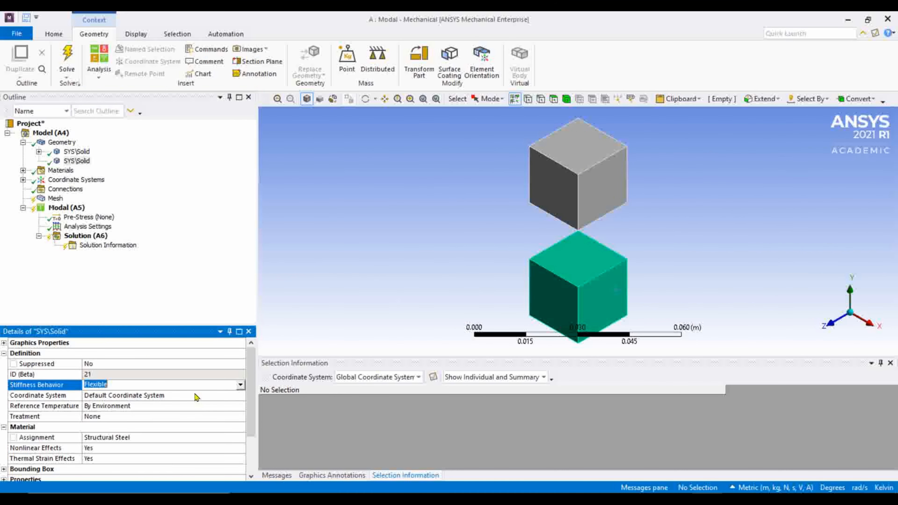
pyautogui.click(241, 386)
pyautogui.click(161, 403)
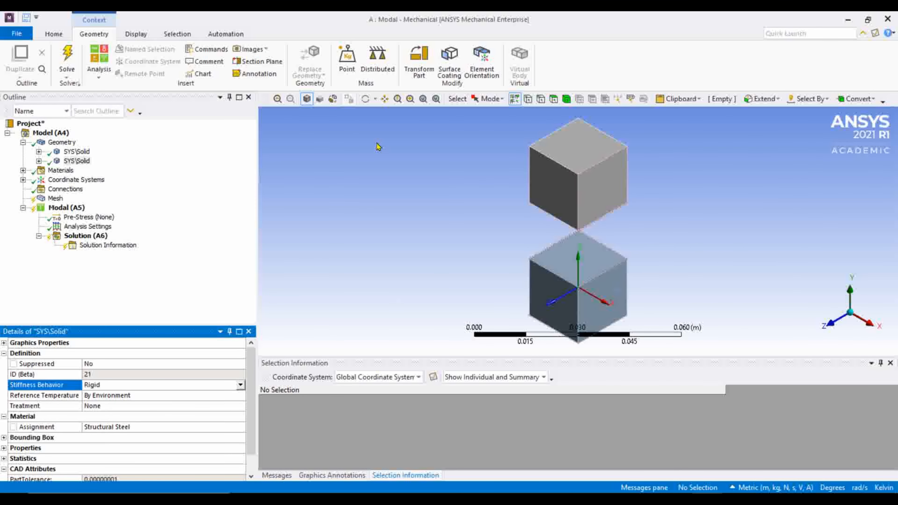
# - Generate the mesh for the model
pyautogui.click(55, 199)
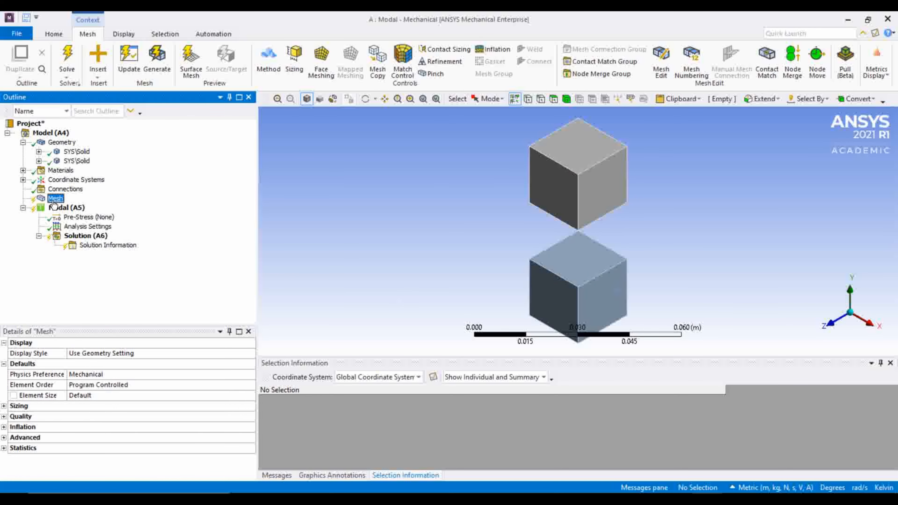
pyautogui.click(158, 60)
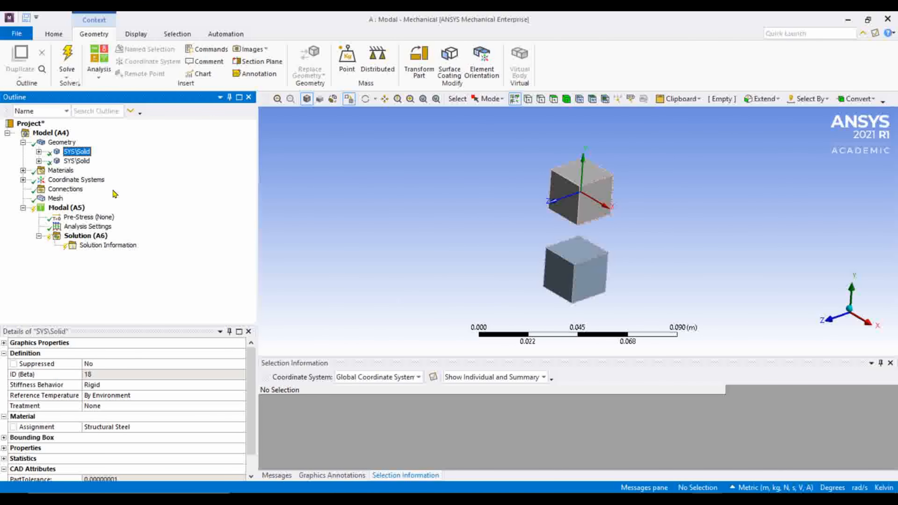
# - Insert a spring under the model's connections
pyautogui.click(65, 189)
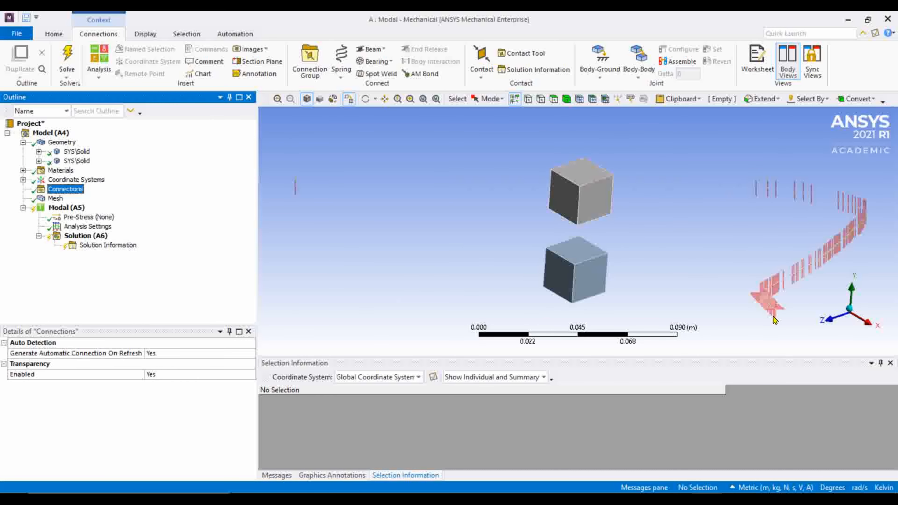
pyautogui.click(828, 319)
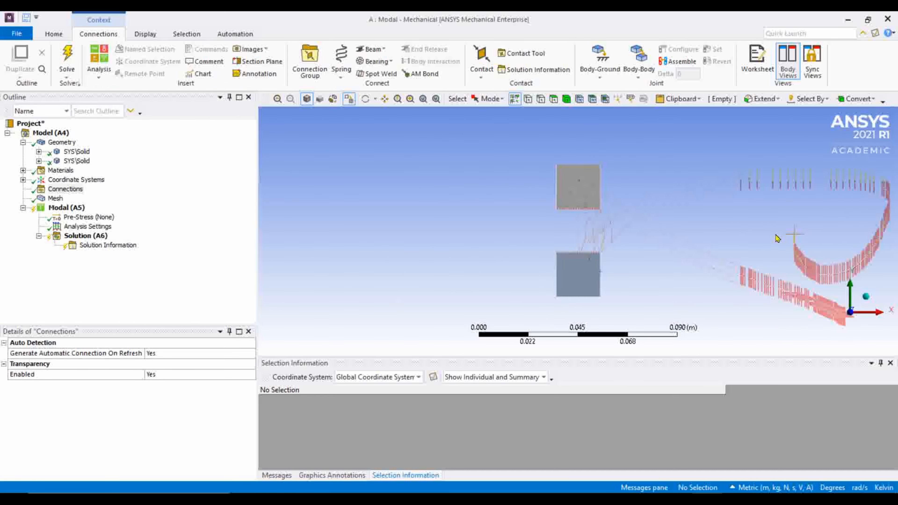
pyautogui.moveTo(776, 235); pyautogui.dragTo(726, 250, button='middle')
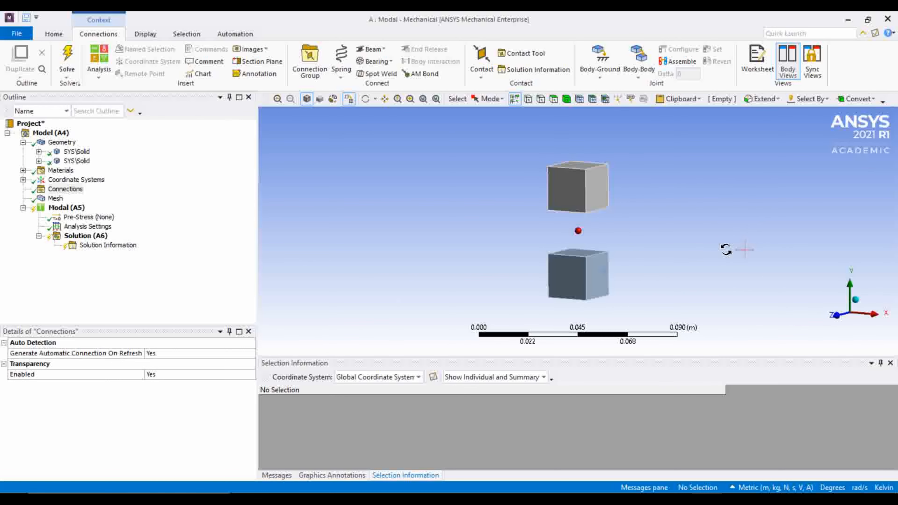
pyautogui.rightClick(64, 189)
pyautogui.moveTo(159, 195)
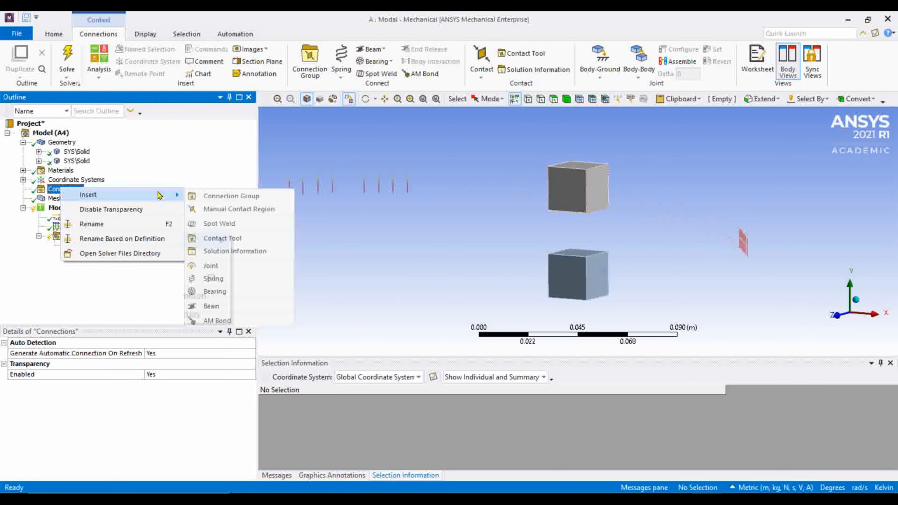
pyautogui.click(233, 280)
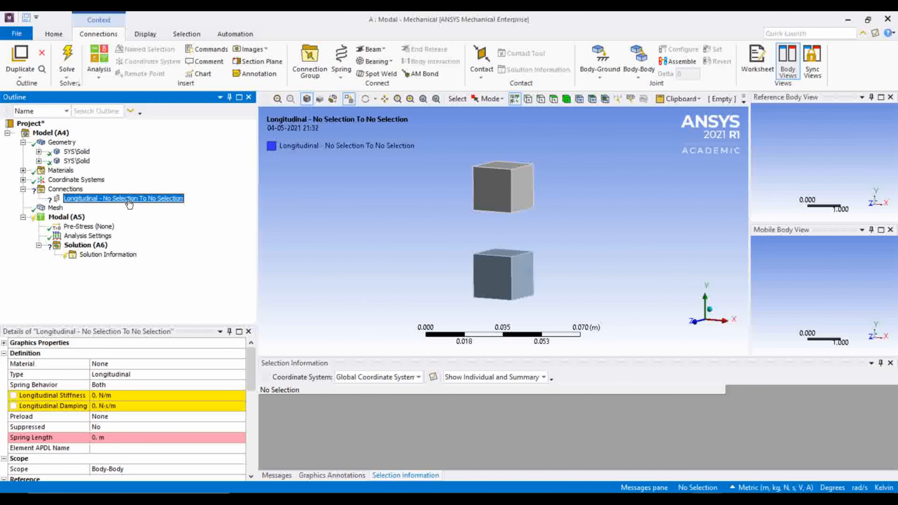
# - Set the new spring's longitudinal stiffness to 1000 N/m
pyautogui.moveTo(562, 281)
pyautogui.mouseDown(button='middle')
pyautogui.moveTo(569, 276)
pyautogui.moveTo(555, 294)
pyautogui.moveTo(502, 252)
pyautogui.moveTo(578, 222)
pyautogui.moveTo(566, 268)
pyautogui.mouseUp(button='middle')
pyautogui.click(502, 252)
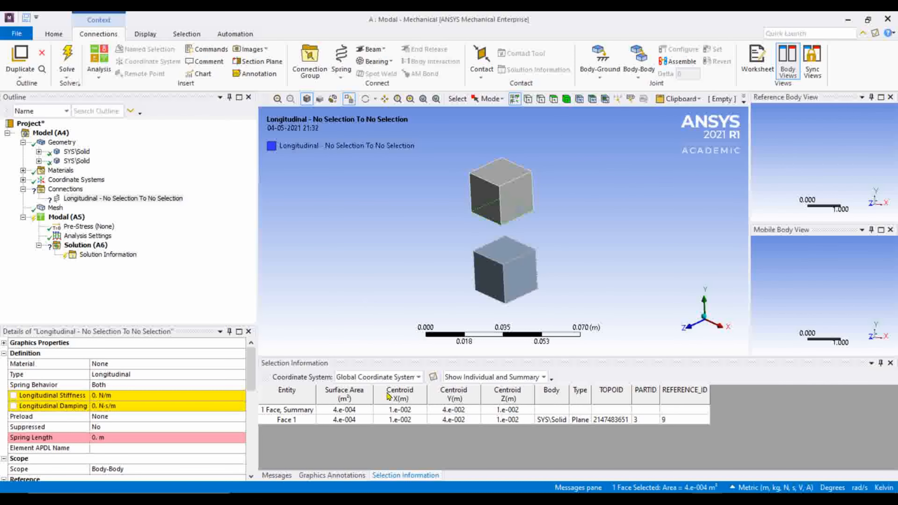
pyautogui.scroll(-1, 73, 410)
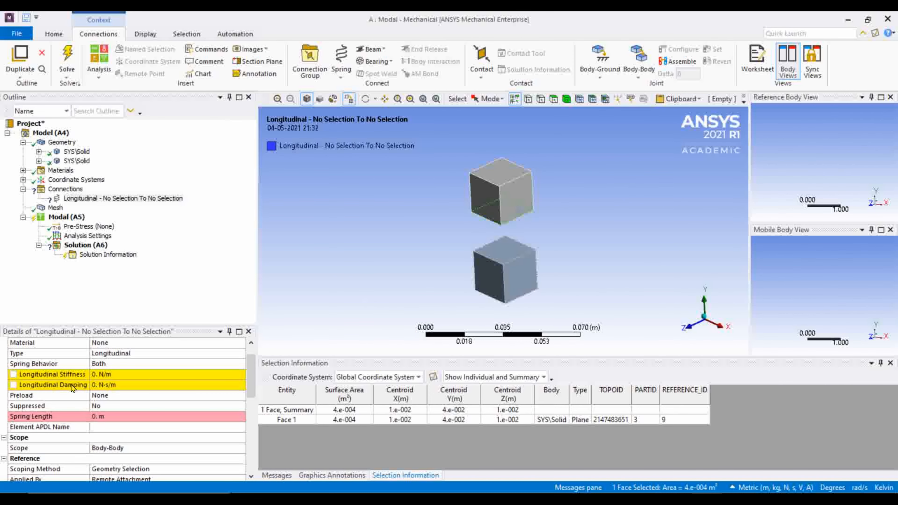
pyautogui.click(108, 374)
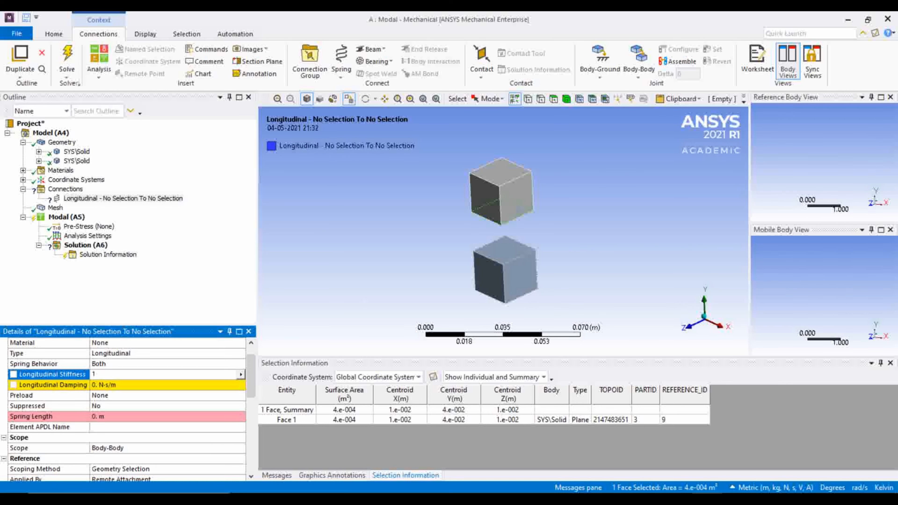
pyautogui.write('1000')
pyautogui.click(302, 300)
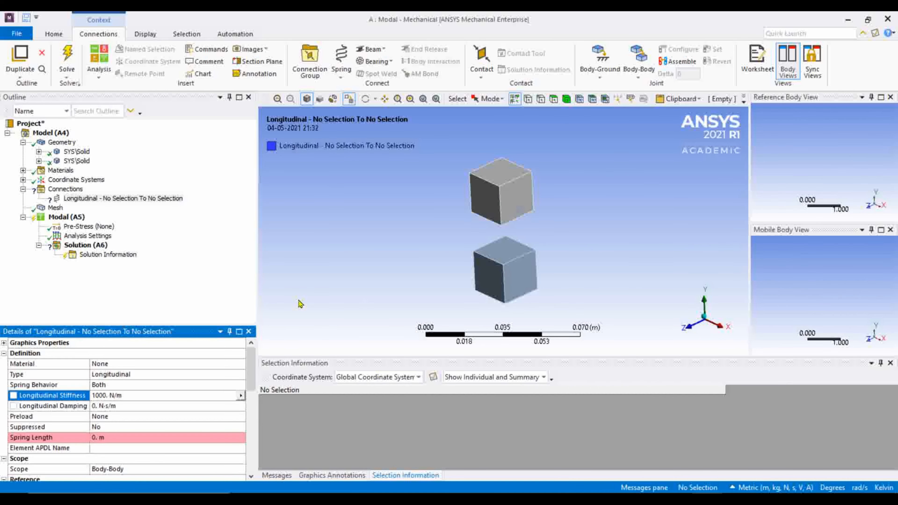
# - Scope the spring's reference side to the top face of the lower block
pyautogui.scroll(-1, 151, 425)
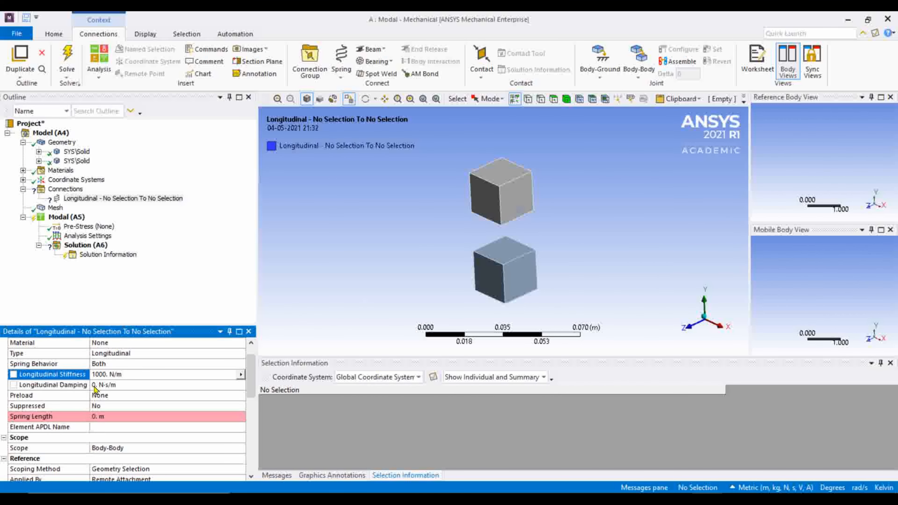
pyautogui.scroll(-2, 112, 391)
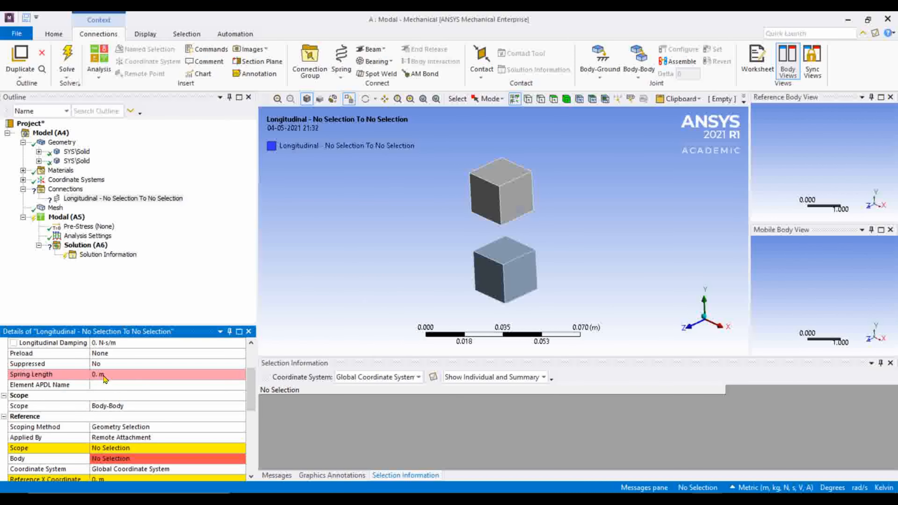
pyautogui.scroll(-2, 103, 384)
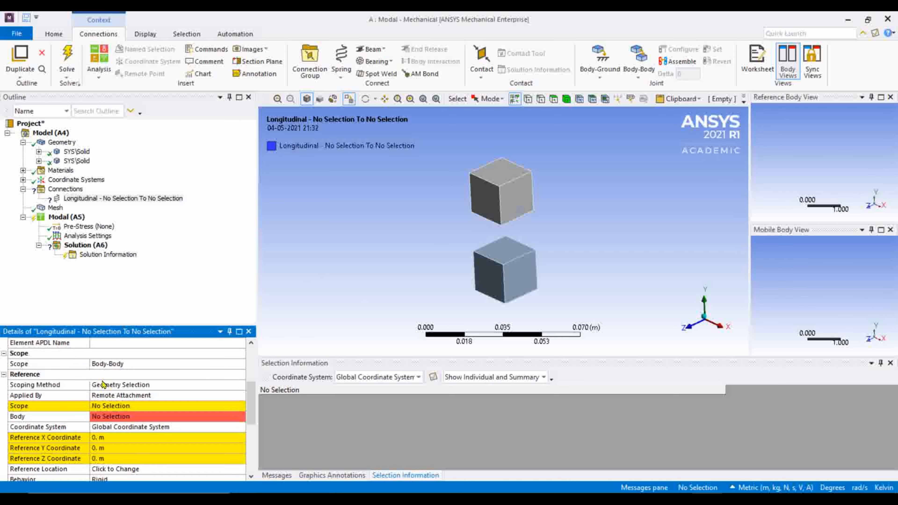
pyautogui.scroll(-3, 84, 401)
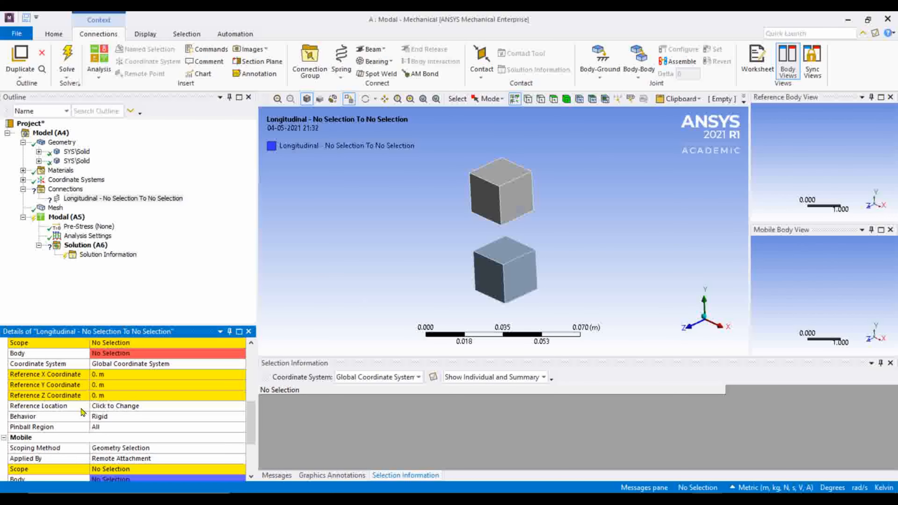
pyautogui.scroll(-1, 82, 456)
pyautogui.scroll(3, 88, 440)
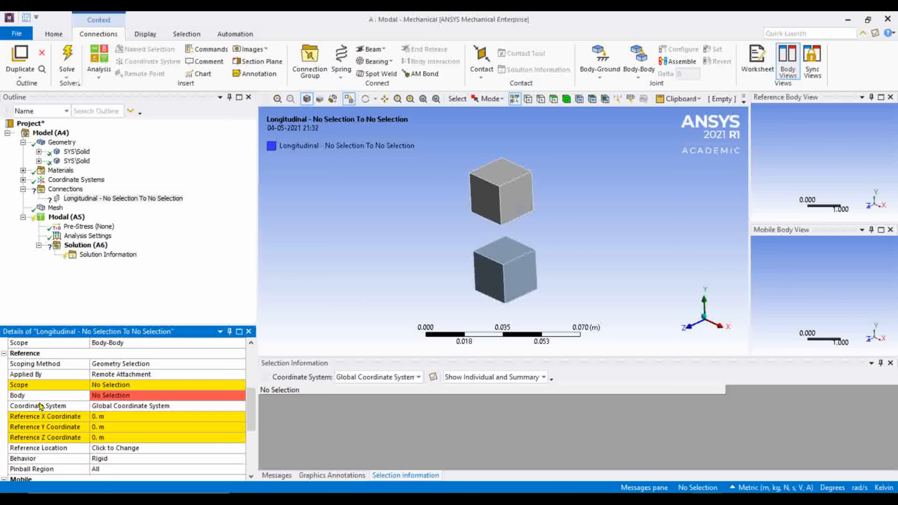
pyautogui.click(106, 387)
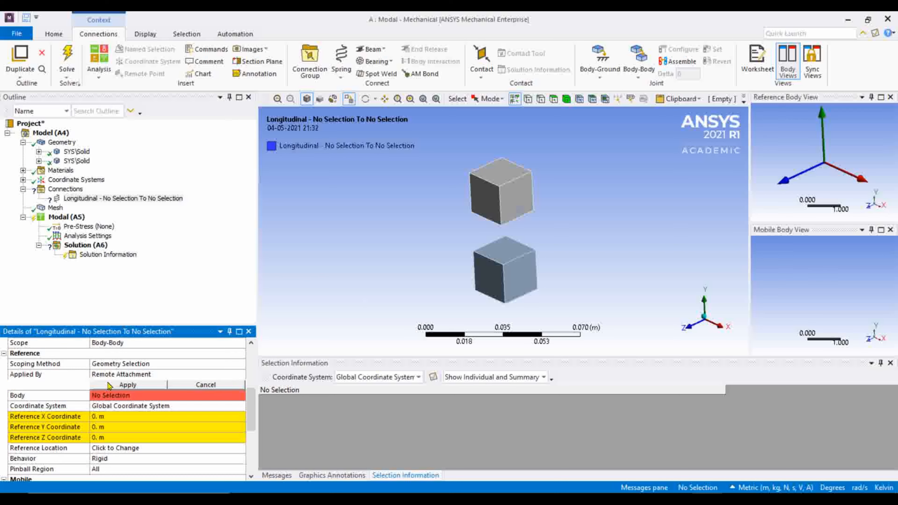
pyautogui.click(510, 255)
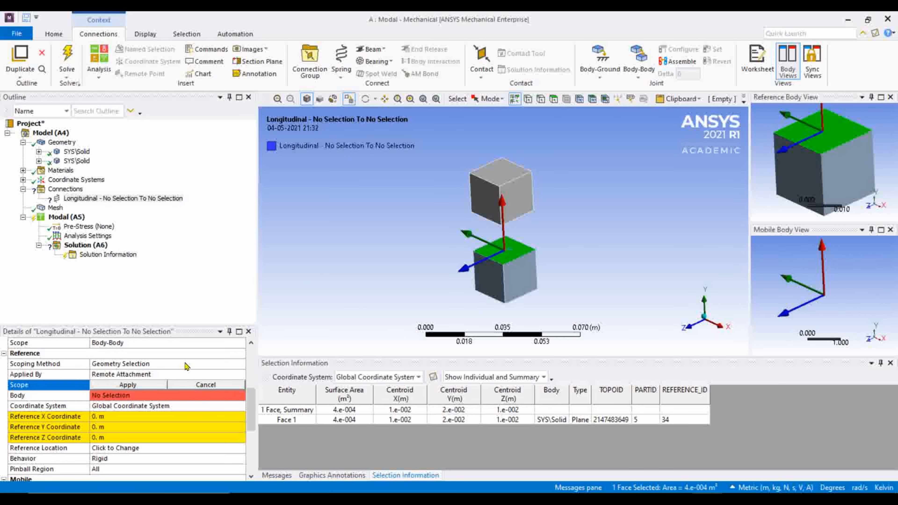
pyautogui.click(117, 385)
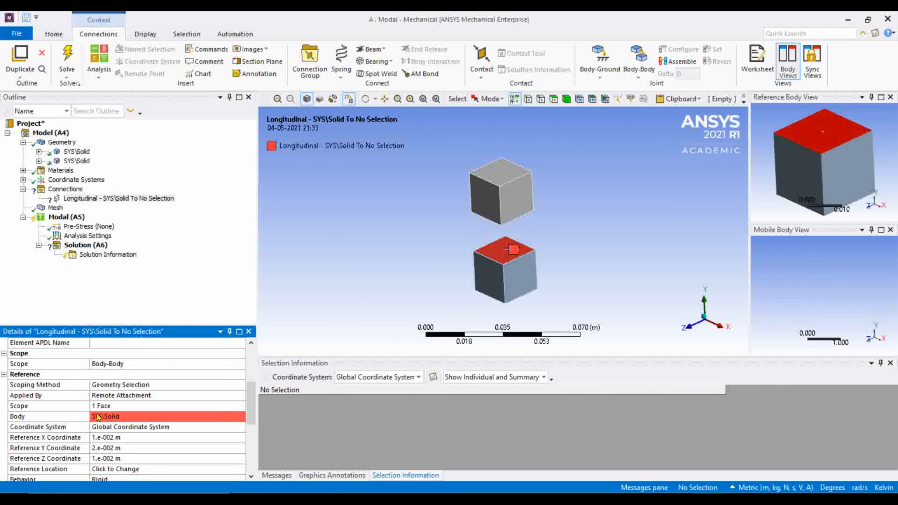
# - Scope the spring's mobile side to the bottom face of the upper block
pyautogui.click(110, 407)
pyautogui.scroll(-4, 110, 413)
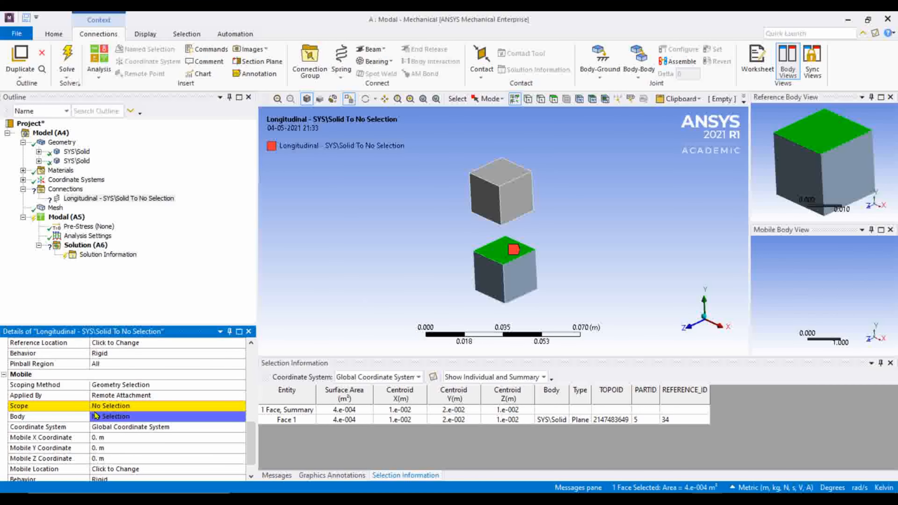
pyautogui.click(98, 406)
pyautogui.moveTo(619, 263); pyautogui.dragTo(625, 217, button='middle')
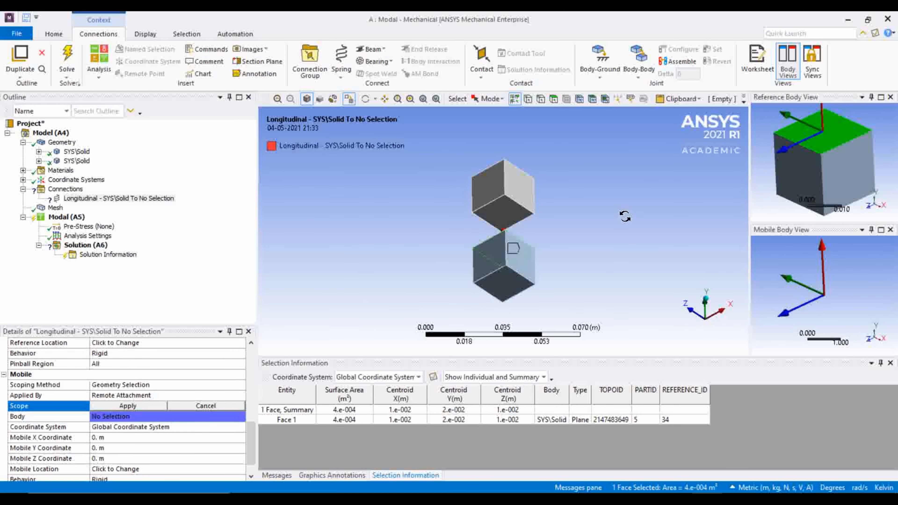
pyautogui.click(511, 212)
pyautogui.click(98, 407)
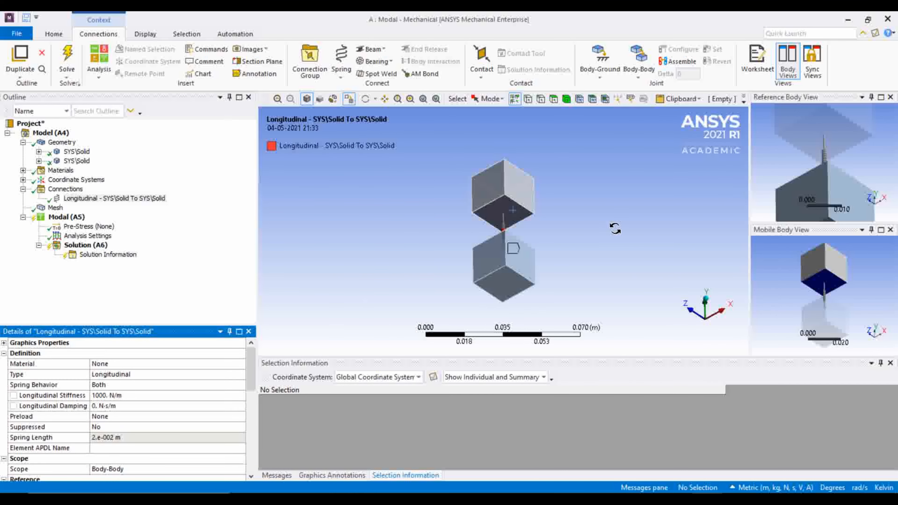
# - Insert a second spring under the model's connections and set its longitudinal stiffness to 1000 N/m
pyautogui.moveTo(580, 325); pyautogui.dragTo(625, 246, button='middle')
pyautogui.scroll(4, 616, 250)
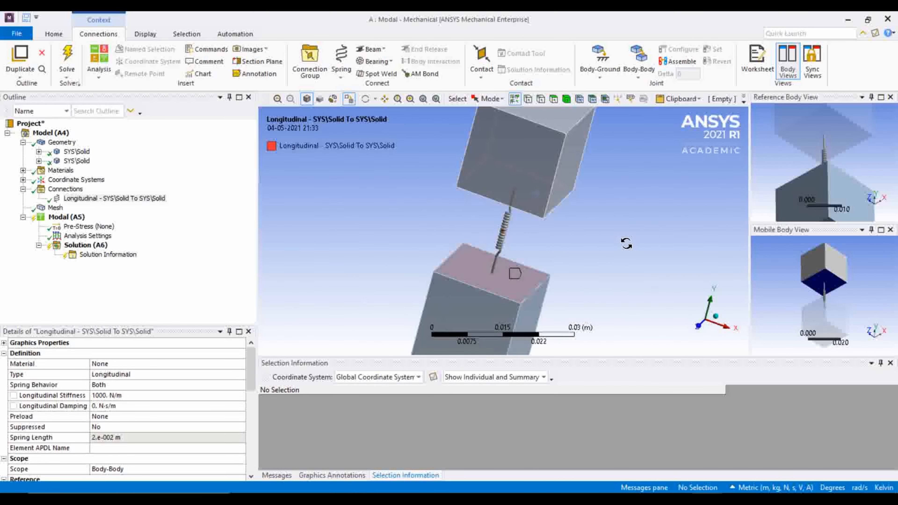
pyautogui.click(696, 332)
pyautogui.scroll(-5, 507, 257)
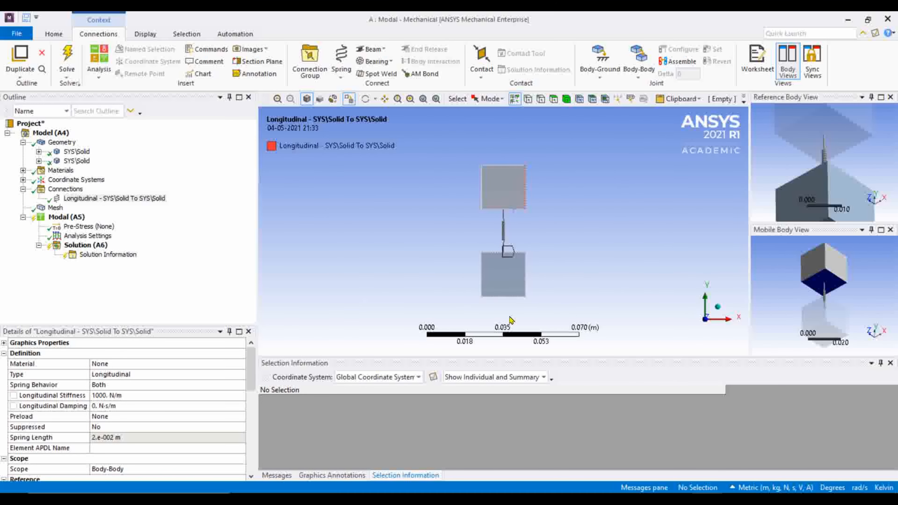
pyautogui.rightClick(65, 189)
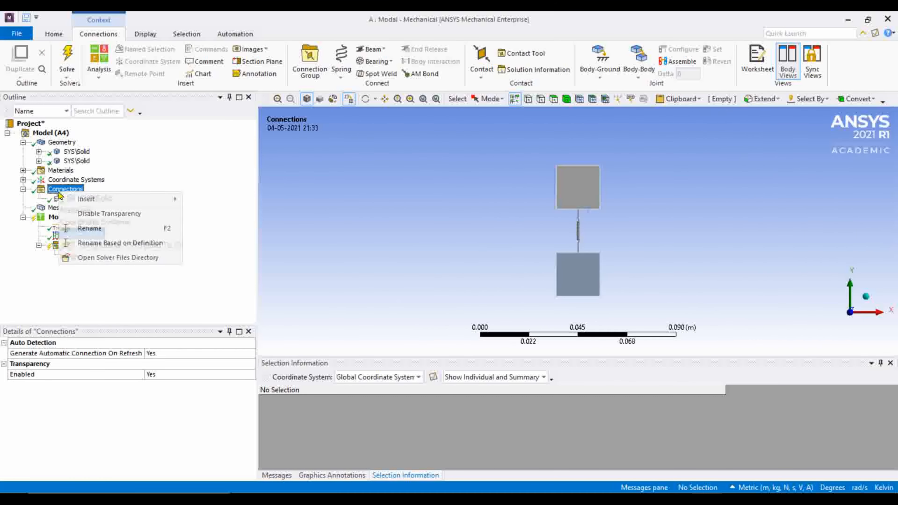
pyautogui.moveTo(141, 199)
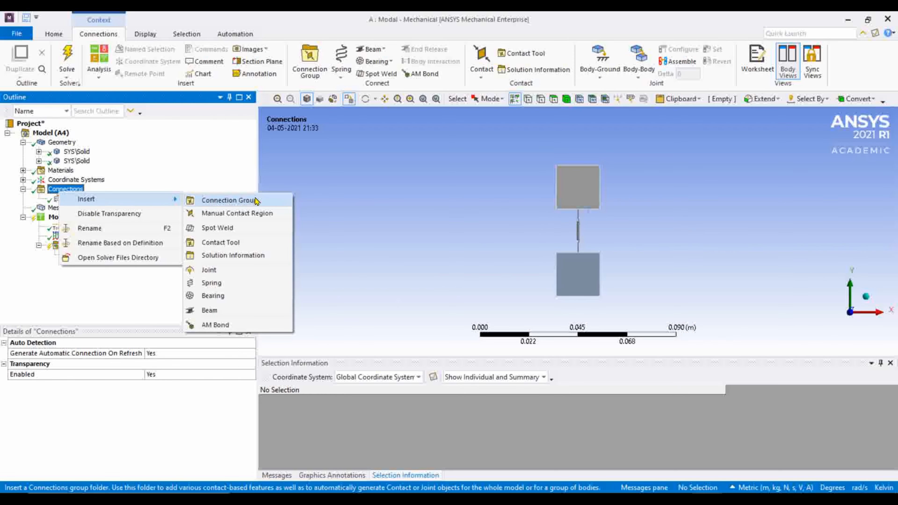
pyautogui.click(236, 283)
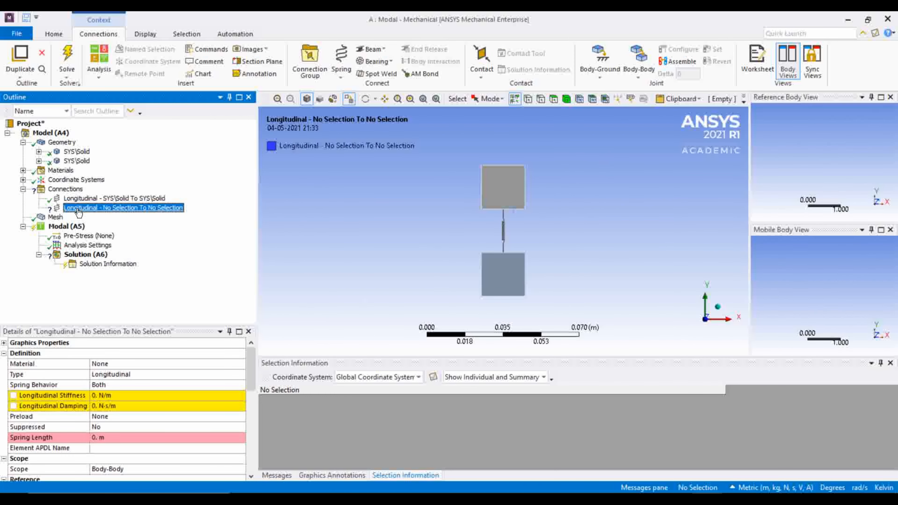
pyautogui.click(103, 396)
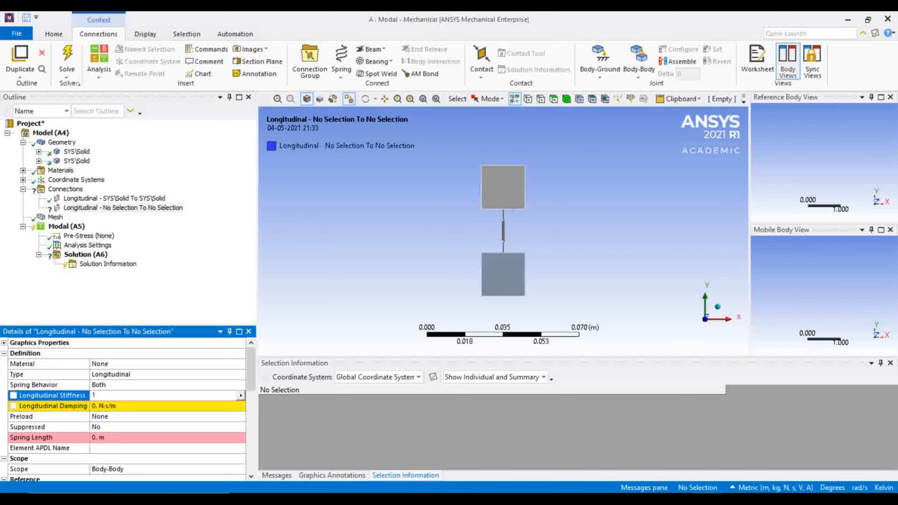
pyautogui.press('Return')
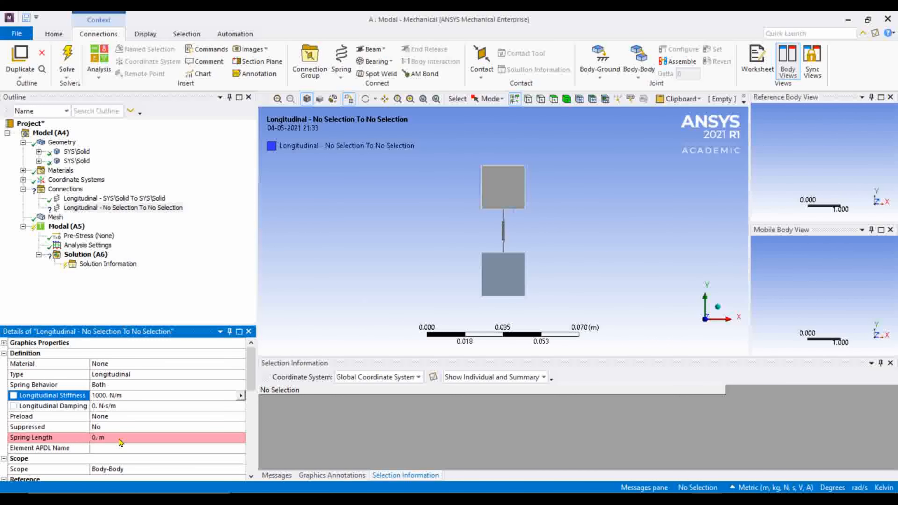
# - Change the second spring's connection scope to Body-Ground
pyautogui.scroll(-2, 101, 406)
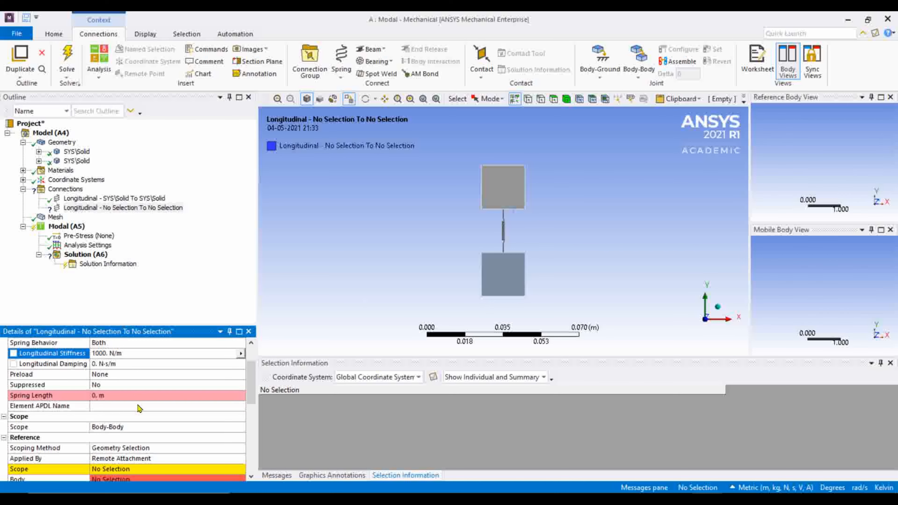
pyautogui.scroll(-3, 139, 408)
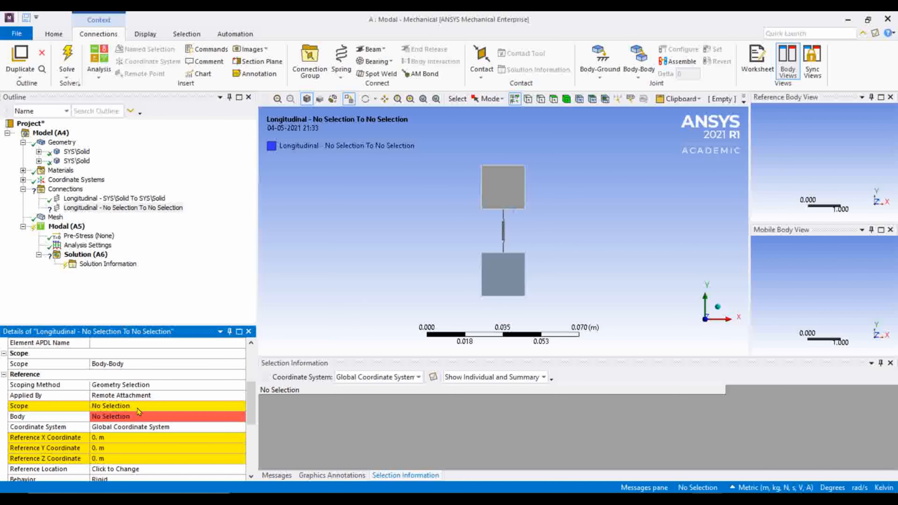
pyautogui.scroll(2, 137, 408)
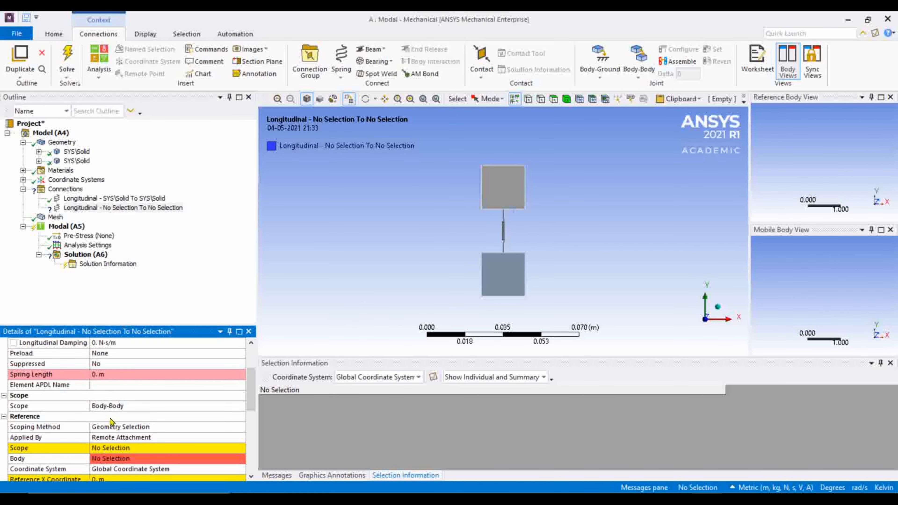
pyautogui.click(120, 407)
pyautogui.click(240, 405)
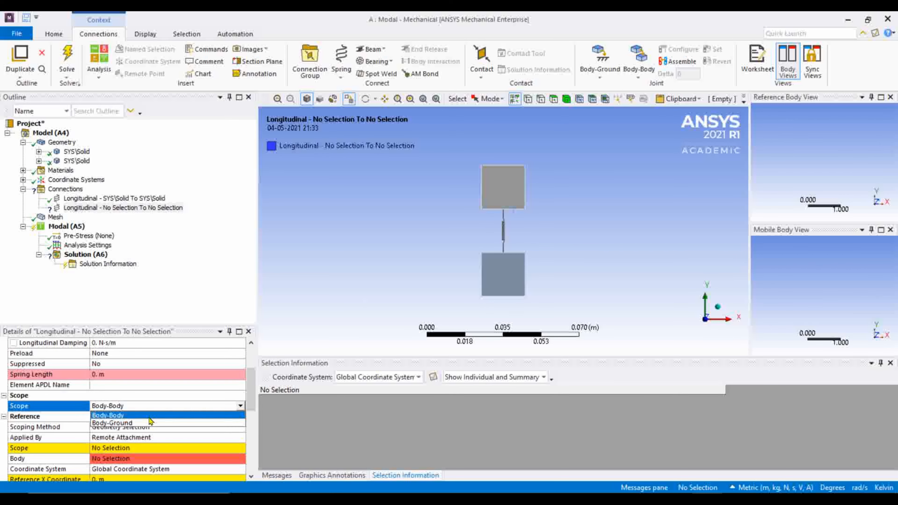
pyautogui.click(150, 425)
# - Scope the grounded spring's mobile side to the top face of the upper block
pyautogui.moveTo(551, 225); pyautogui.dragTo(553, 238, button='middle')
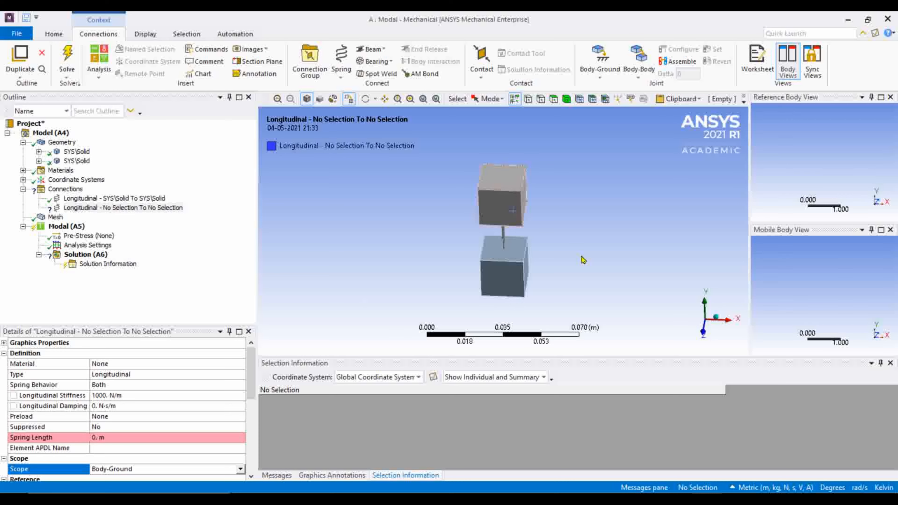
pyautogui.moveTo(575, 265); pyautogui.dragTo(574, 239, button='middle')
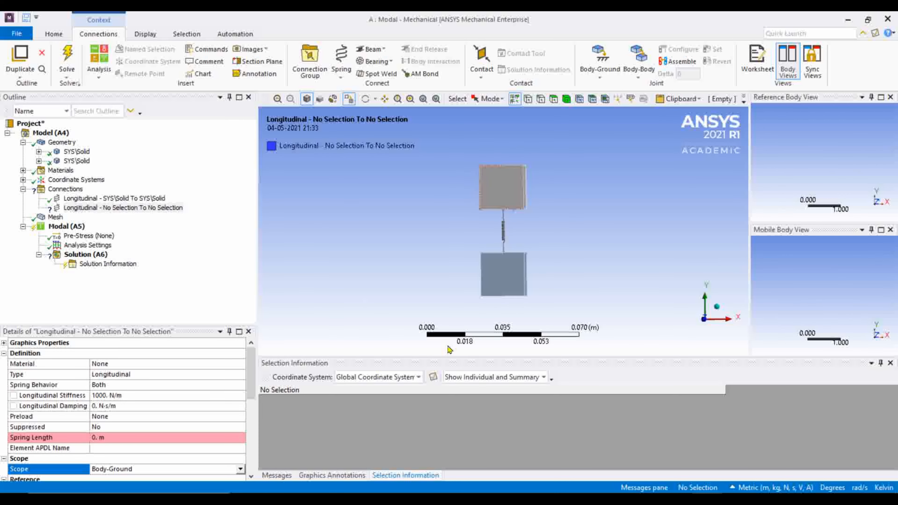
pyautogui.moveTo(533, 307); pyautogui.dragTo(506, 262, button='middle')
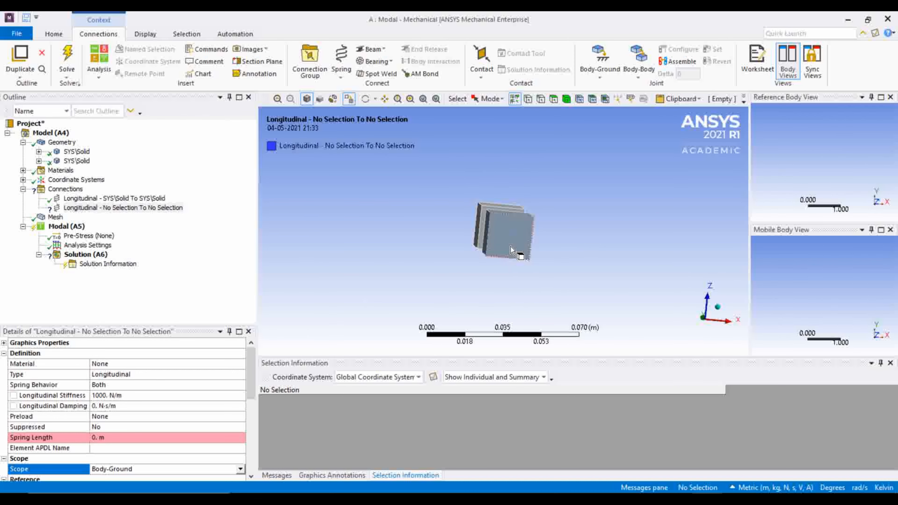
pyautogui.moveTo(578, 225); pyautogui.dragTo(588, 273, button='middle')
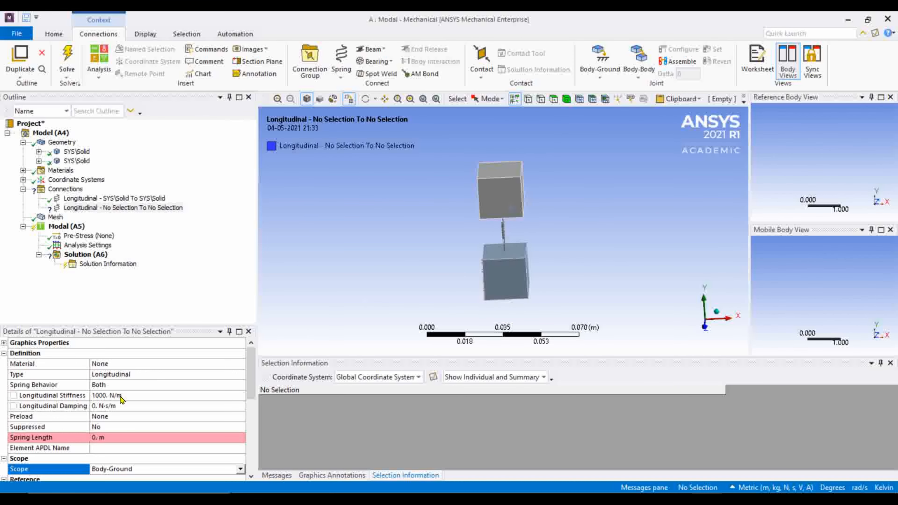
pyautogui.scroll(-1, 133, 419)
pyautogui.scroll(-2, 154, 428)
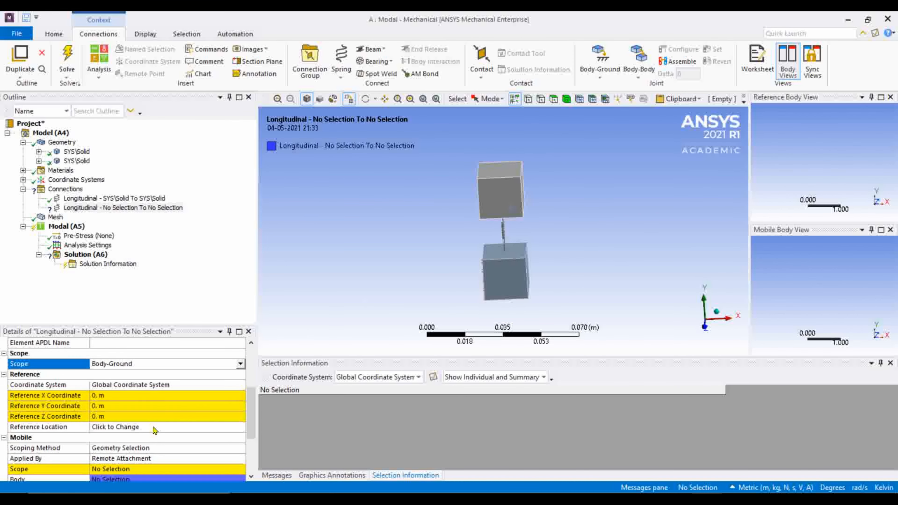
pyautogui.scroll(-1, 61, 398)
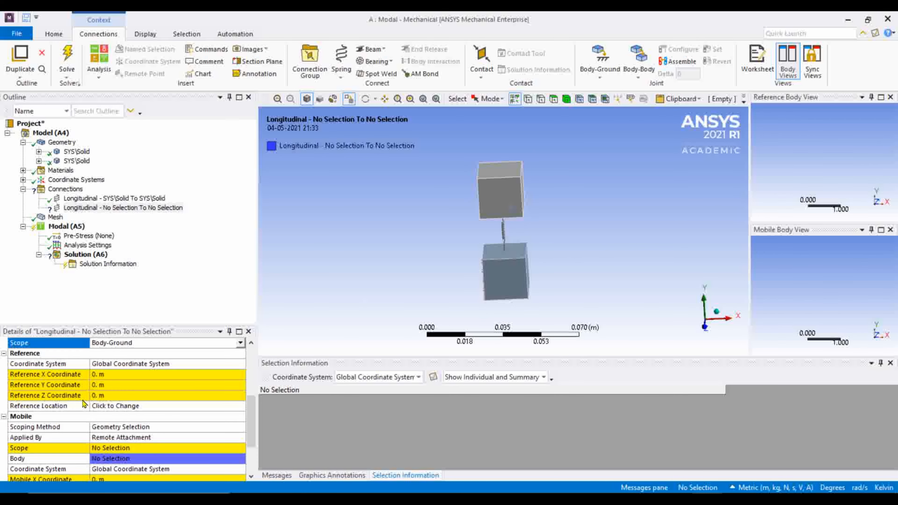
pyautogui.scroll(-1, 99, 403)
pyautogui.scroll(-1, 90, 423)
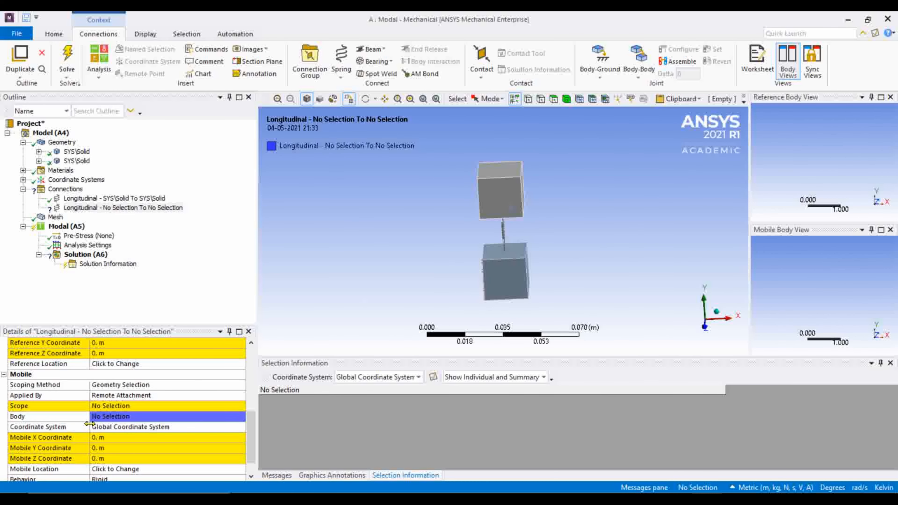
pyautogui.click(105, 410)
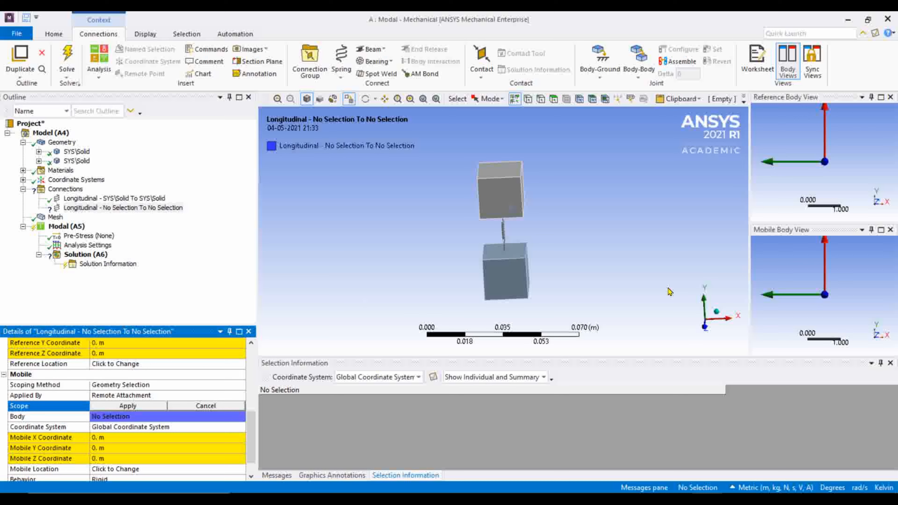
pyautogui.click(499, 167)
pyautogui.click(132, 406)
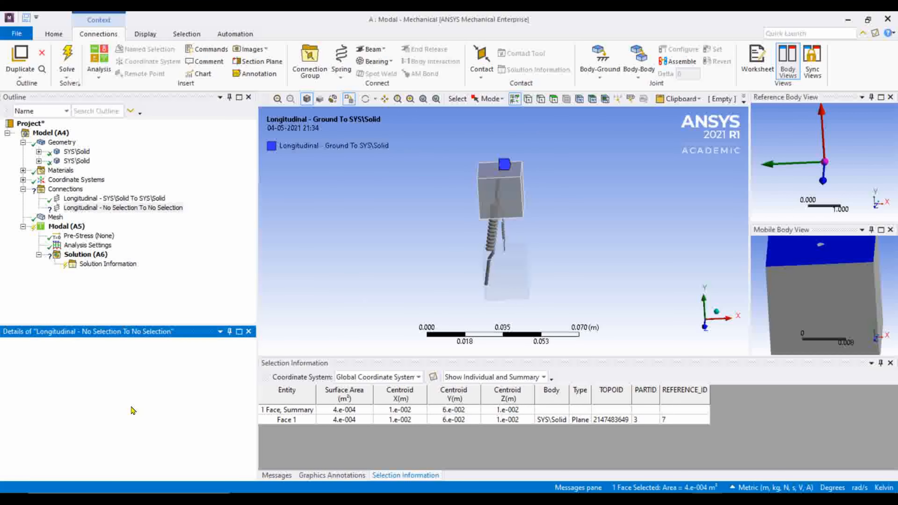
# - Compare the grounded spring's reference coordinates with the spring-mass diagram in PowerPoint, pointing out spring K1's upper support with the pen
pyautogui.moveTo(587, 321); pyautogui.dragTo(629, 244, button='middle')
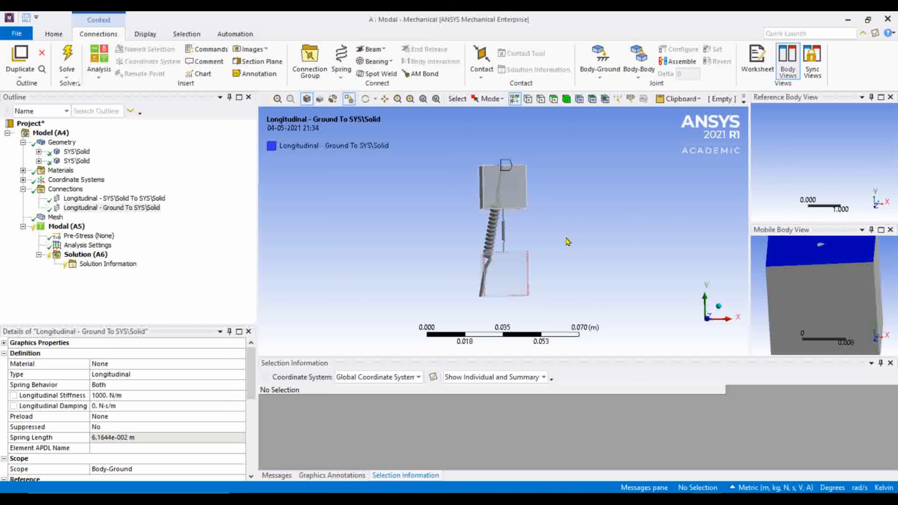
pyautogui.moveTo(565, 239)
pyautogui.mouseDown(button='middle')
pyautogui.moveTo(575, 263)
pyautogui.moveTo(531, 177)
pyautogui.mouseUp(button='middle')
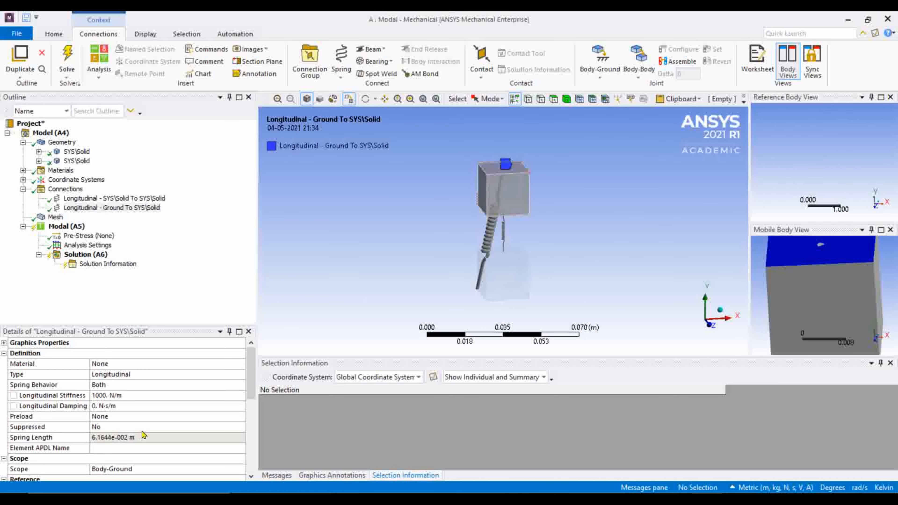
pyautogui.scroll(-3, 143, 435)
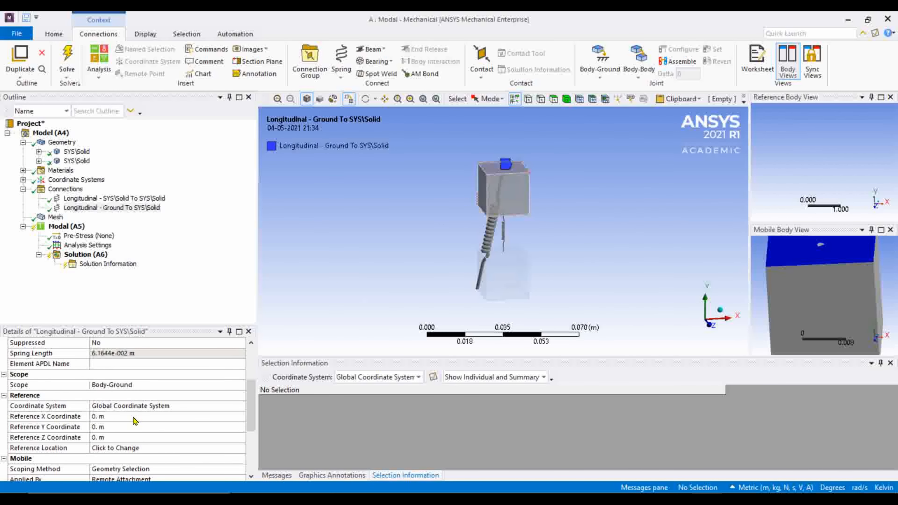
pyautogui.scroll(-1, 135, 421)
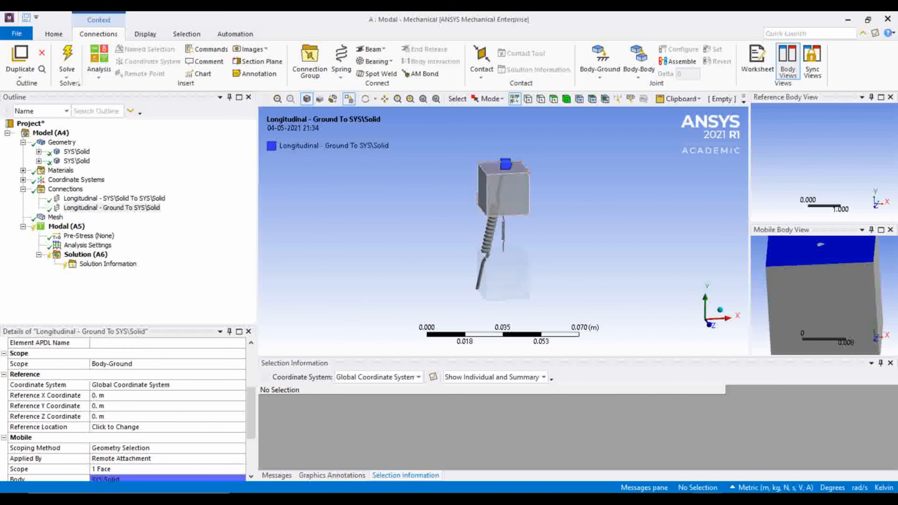
pyautogui.hotkey('alt', 'Tab')
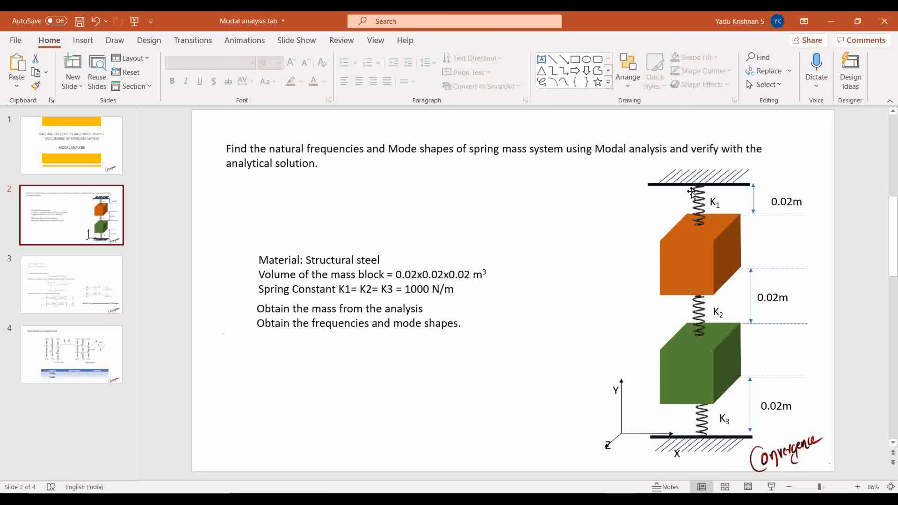
pyautogui.click(633, 223)
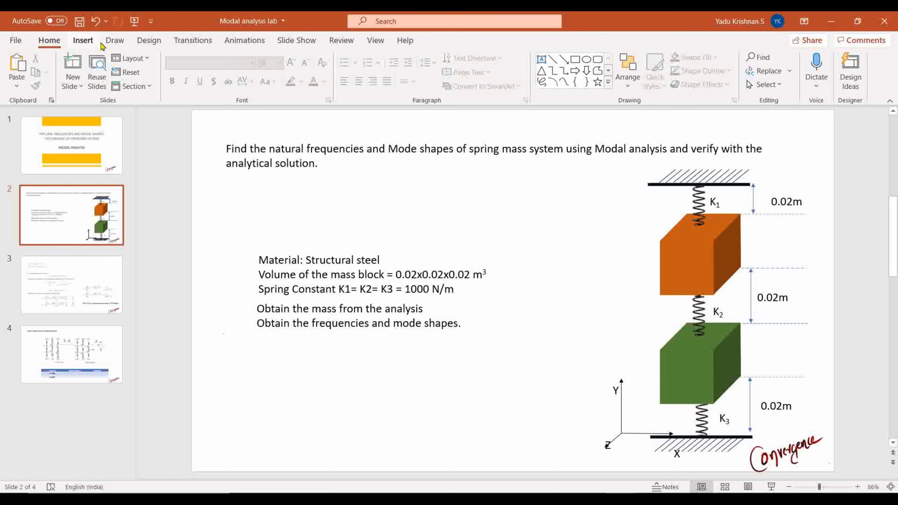
pyautogui.click(114, 41)
pyautogui.click(101, 86)
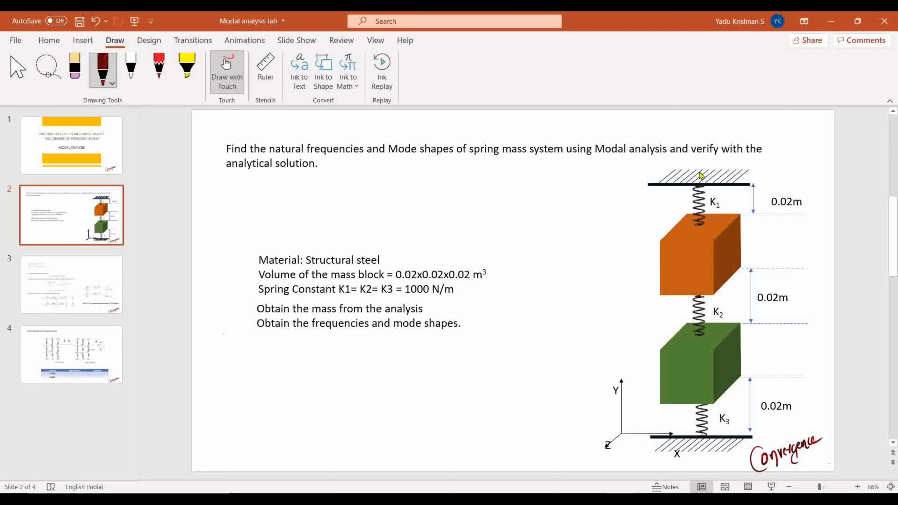
pyautogui.moveTo(704, 174)
pyautogui.mouseDown()
pyautogui.moveTo(698, 198)
pyautogui.moveTo(696, 190)
pyautogui.mouseUp()
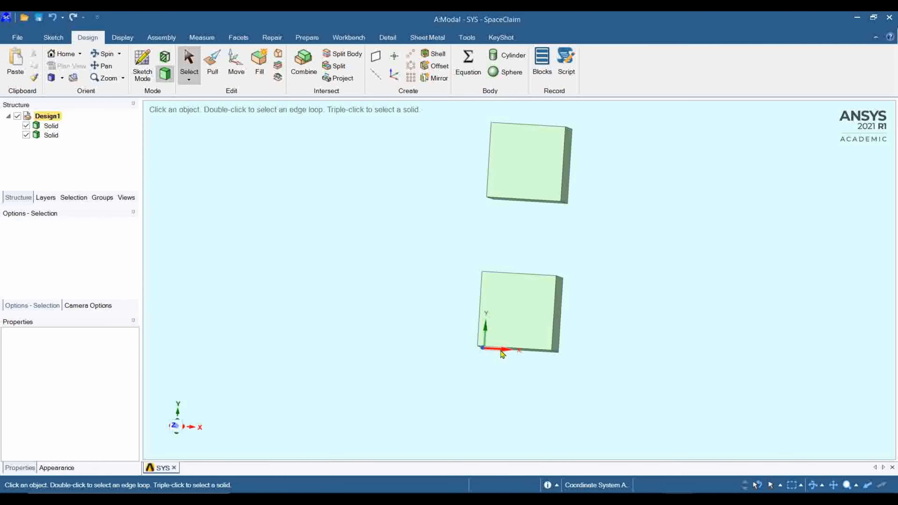
# - Examine the two blocks in SpaceClaim to locate the upper block's top face relative to the coordinate origin
pyautogui.click(531, 132)
pyautogui.click(539, 120)
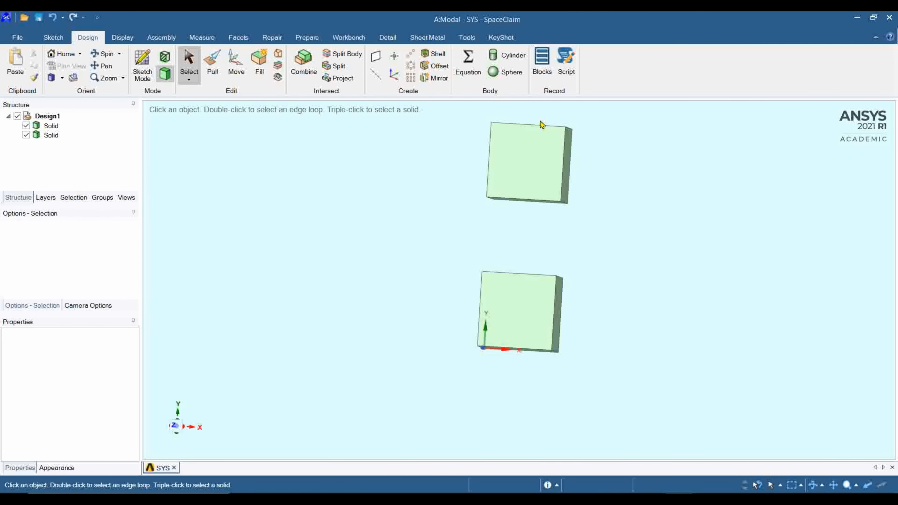
pyautogui.click(533, 131)
pyautogui.click(533, 114)
pyautogui.click(513, 145)
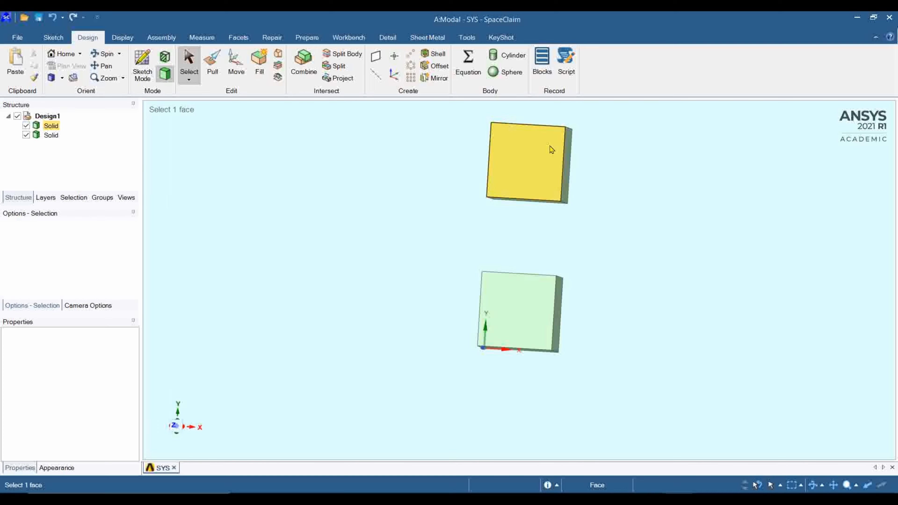
pyautogui.click(662, 233)
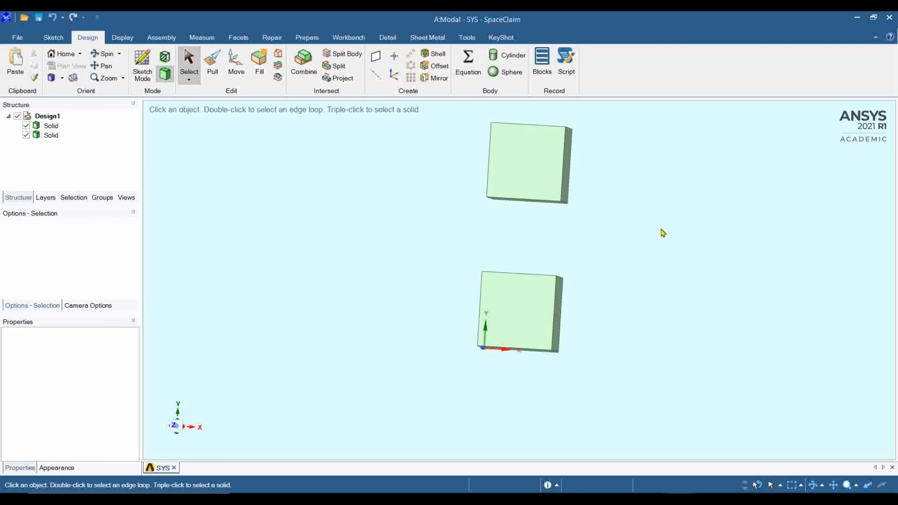
pyautogui.moveTo(661, 232); pyautogui.dragTo(655, 249, button='middle')
pyautogui.click(528, 135)
pyautogui.click(533, 105)
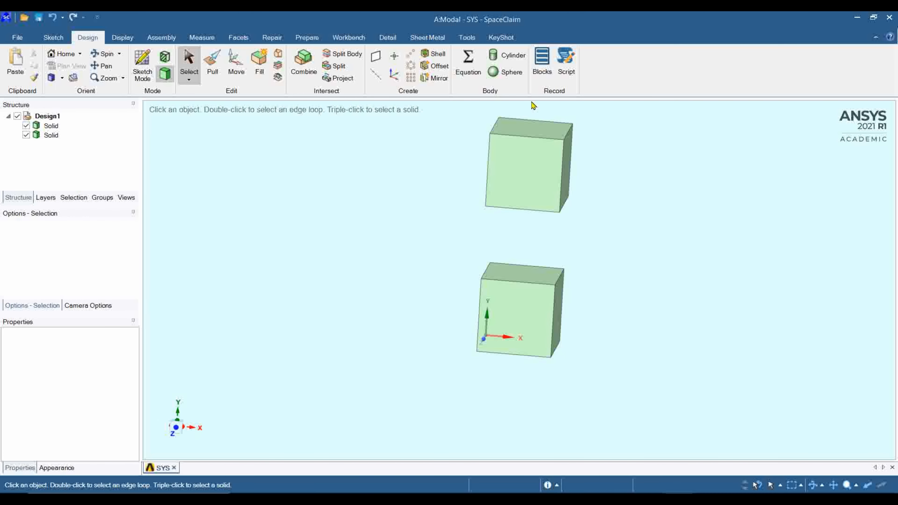
pyautogui.click(528, 129)
pyautogui.click(690, 459)
# - Switch back to Mechanical and set the grounded spring's reference coordinates to X 0.01 m, Y 0.08 m and Z 0.01 m
pyautogui.hotkey('alt', 'Tab')
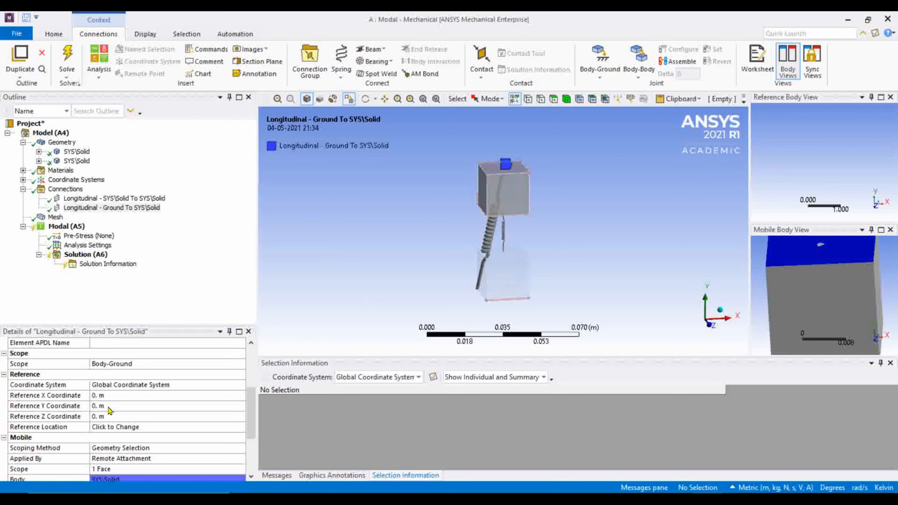
pyautogui.click(118, 396)
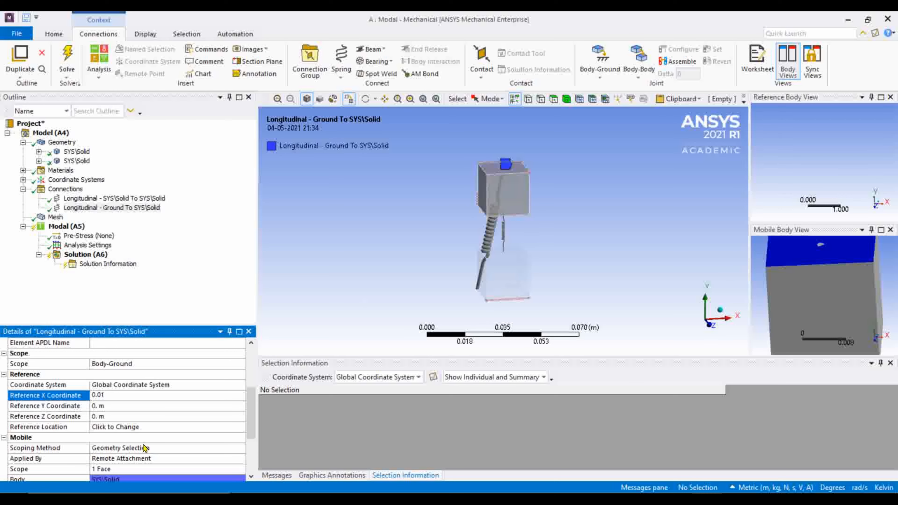
pyautogui.write('0.01')
pyautogui.press('Return')
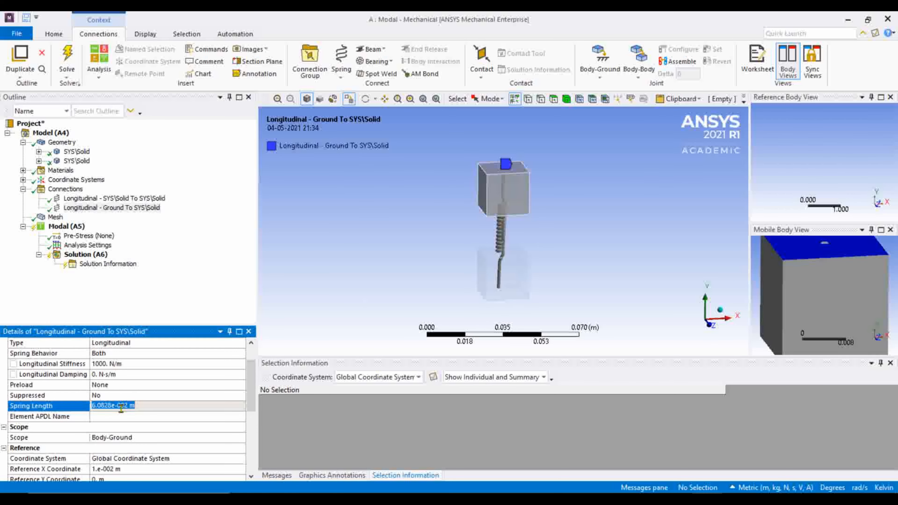
pyautogui.click(118, 405)
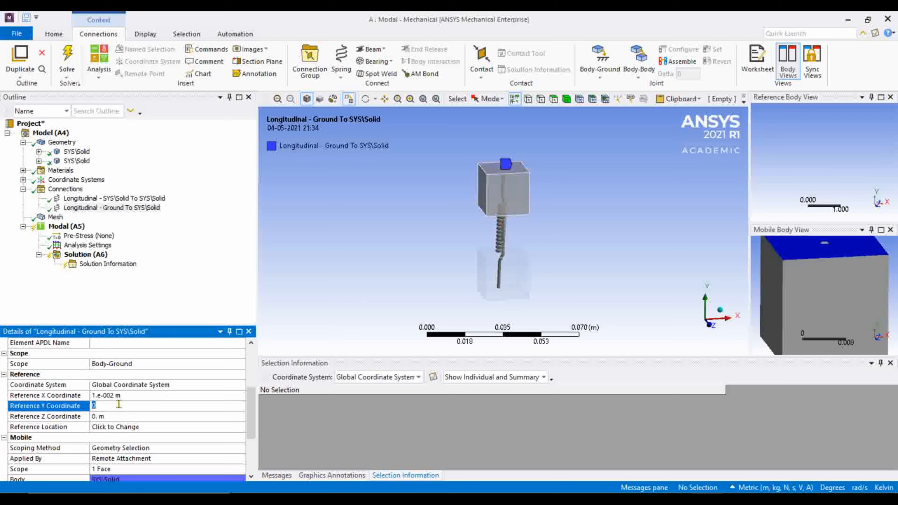
pyautogui.write('08')
pyautogui.press('Return')
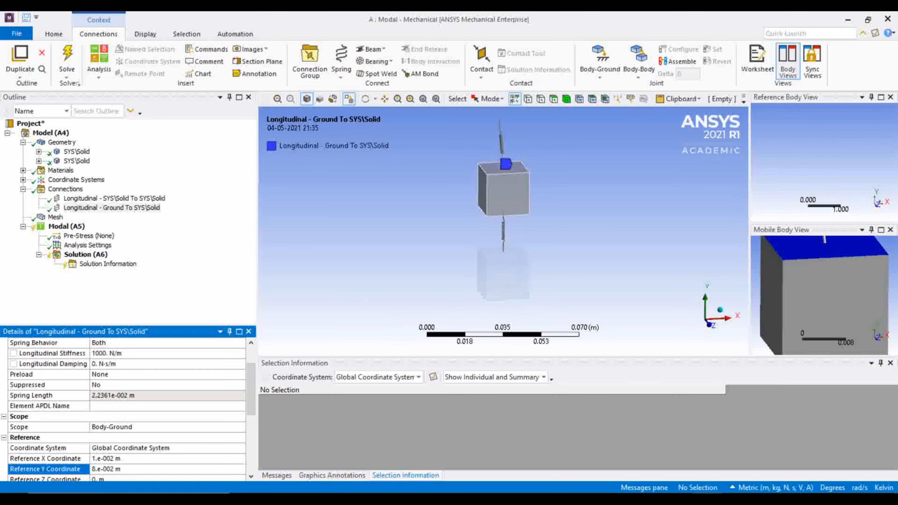
pyautogui.click(693, 464)
pyautogui.scroll(-3, 102, 430)
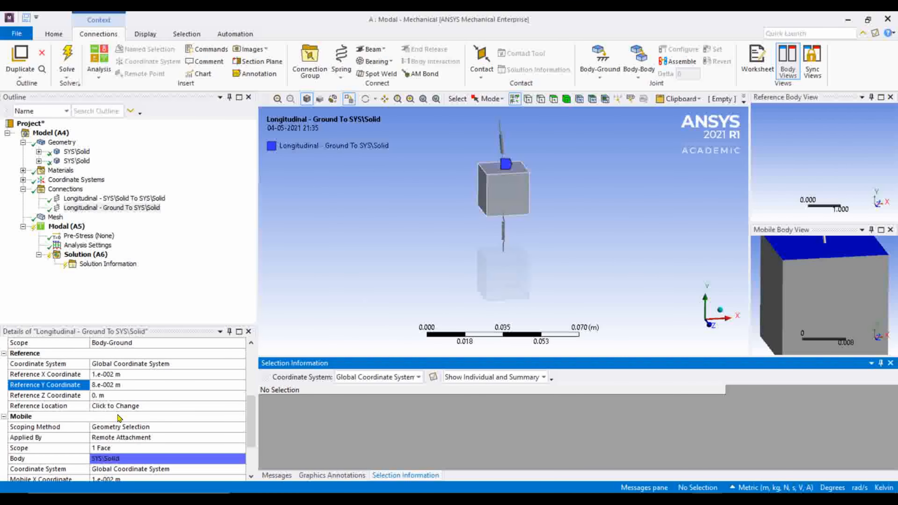
pyautogui.click(130, 396)
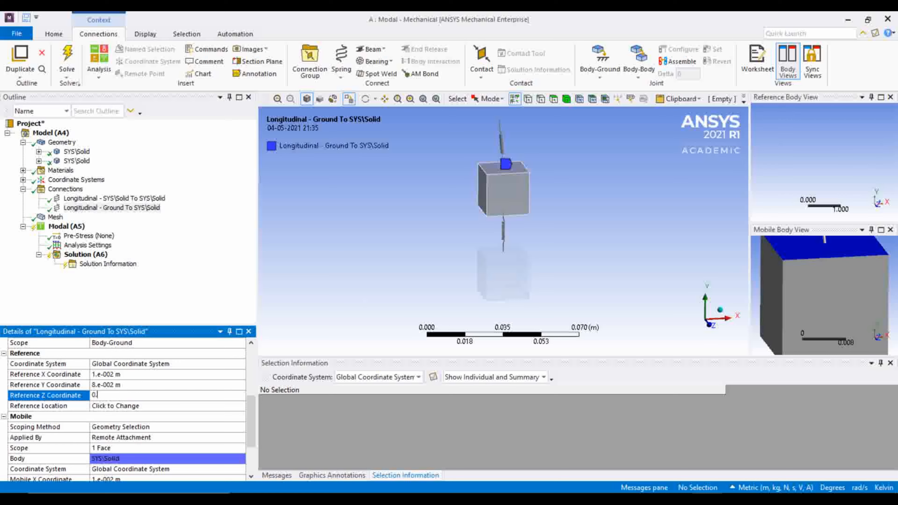
pyautogui.click(383, 315)
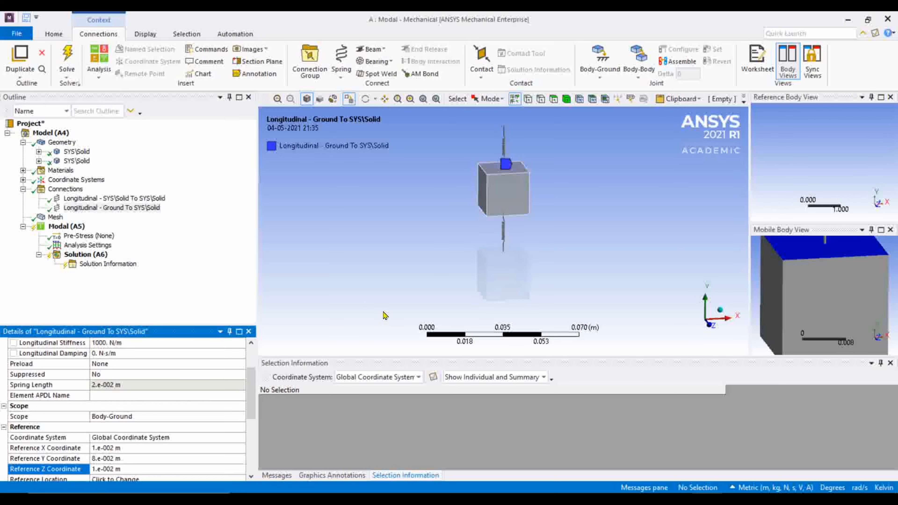
# - Duplicate the grounded spring attached to the upper block
pyautogui.scroll(3, 551, 175)
pyautogui.scroll(-4, 613, 127)
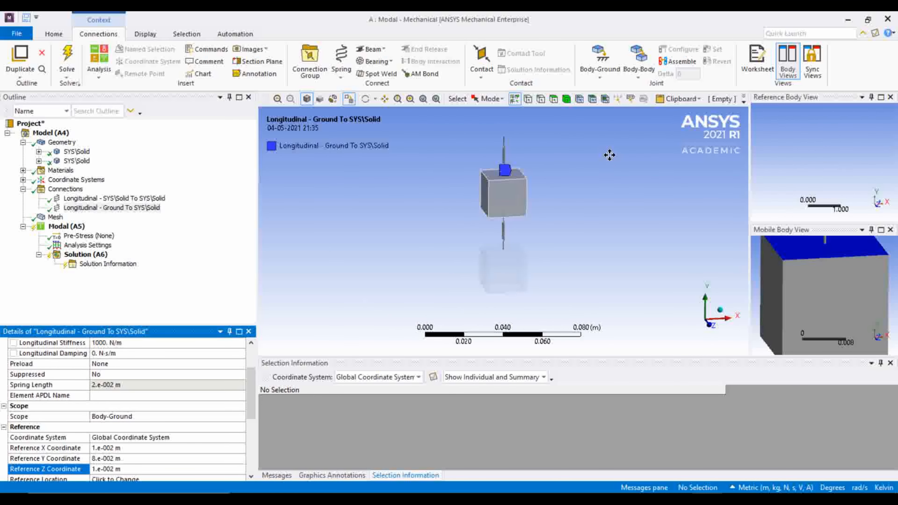
pyautogui.moveTo(603, 182); pyautogui.dragTo(648, 167, button='middle')
pyautogui.moveTo(629, 244); pyautogui.dragTo(382, 209, button='middle')
pyautogui.scroll(-4, 154, 446)
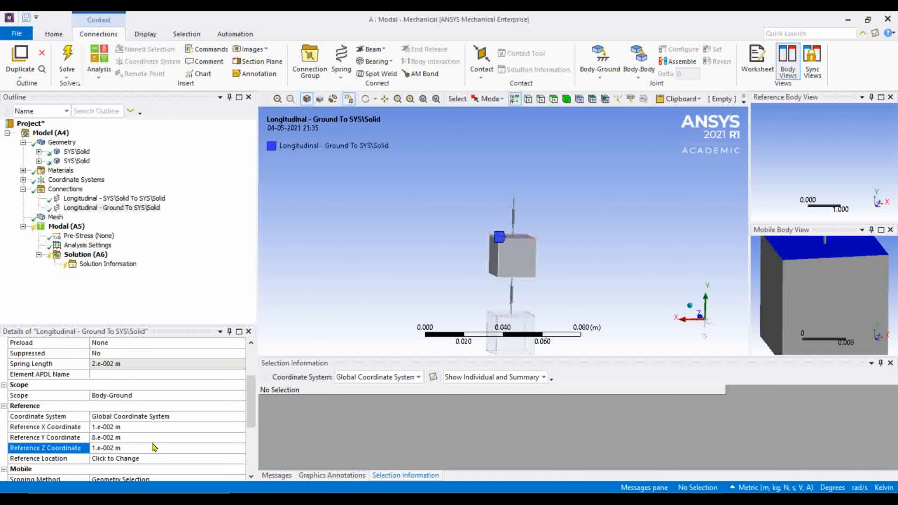
pyautogui.scroll(-3, 573, 291)
pyautogui.keyDown('ctrl'); pyautogui.moveTo(565, 300); pyautogui.dragTo(564, 250, button='middle'); pyautogui.keyUp('ctrl')
pyautogui.rightClick(88, 209)
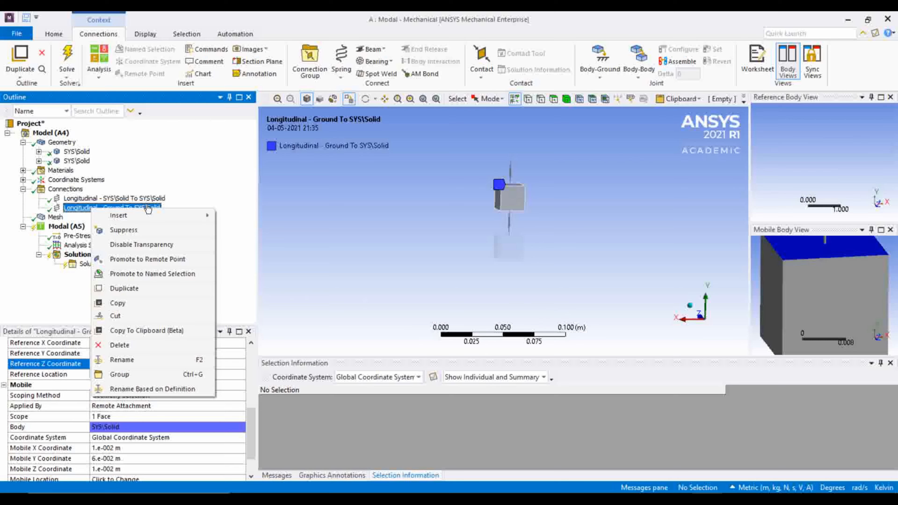
pyautogui.click(141, 288)
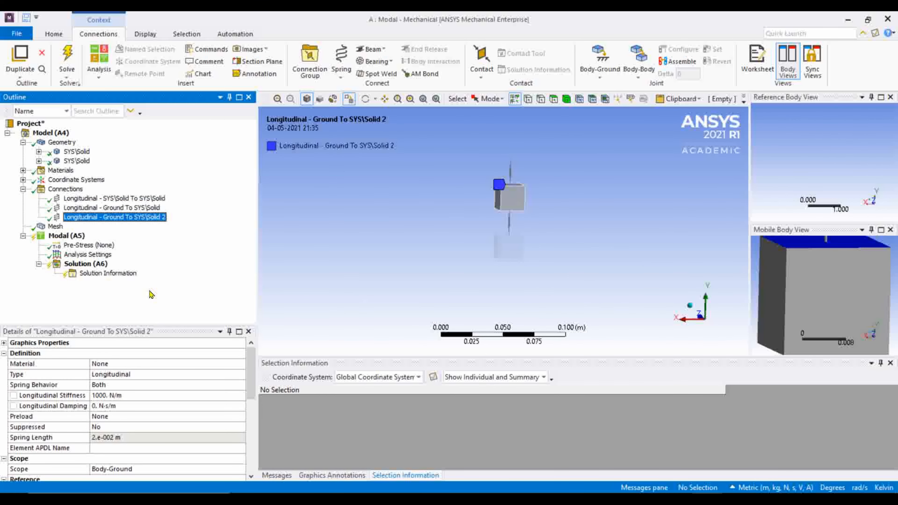
# - Rescope the duplicated spring's mobile side to the bottom face of the lower block
pyautogui.scroll(-3, 137, 419)
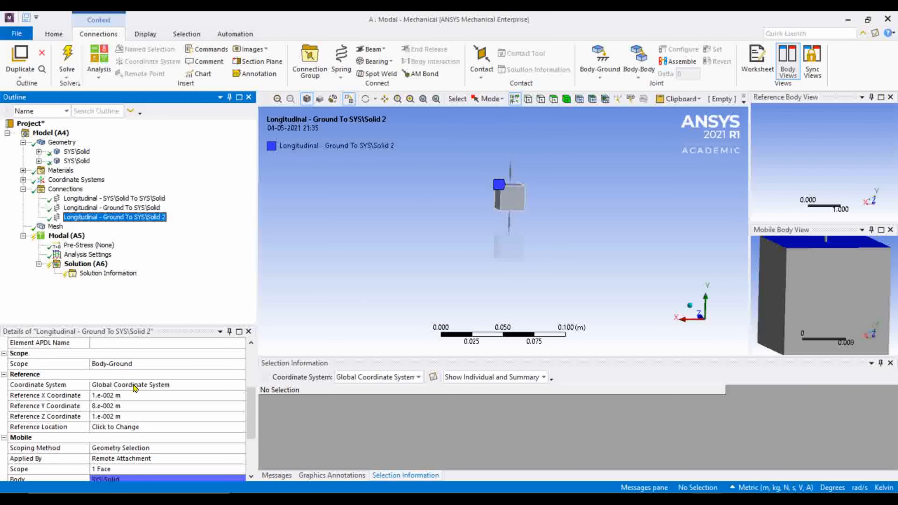
pyautogui.scroll(-2, 135, 388)
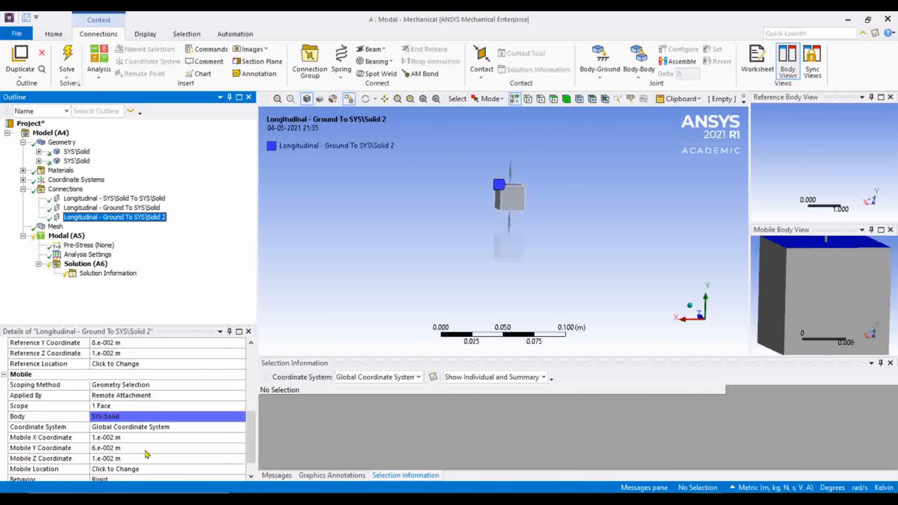
pyautogui.scroll(-1, 147, 448)
pyautogui.scroll(1, 147, 451)
pyautogui.scroll(1, 128, 404)
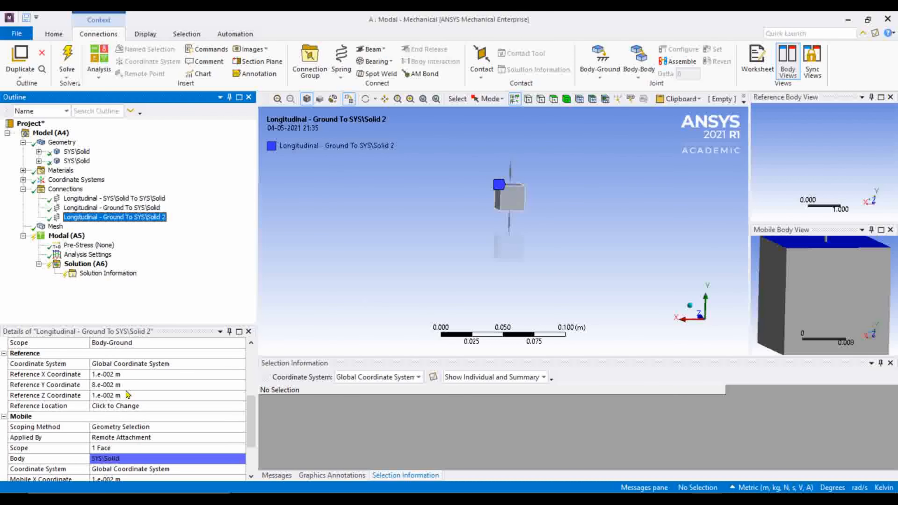
pyautogui.scroll(-1, 124, 385)
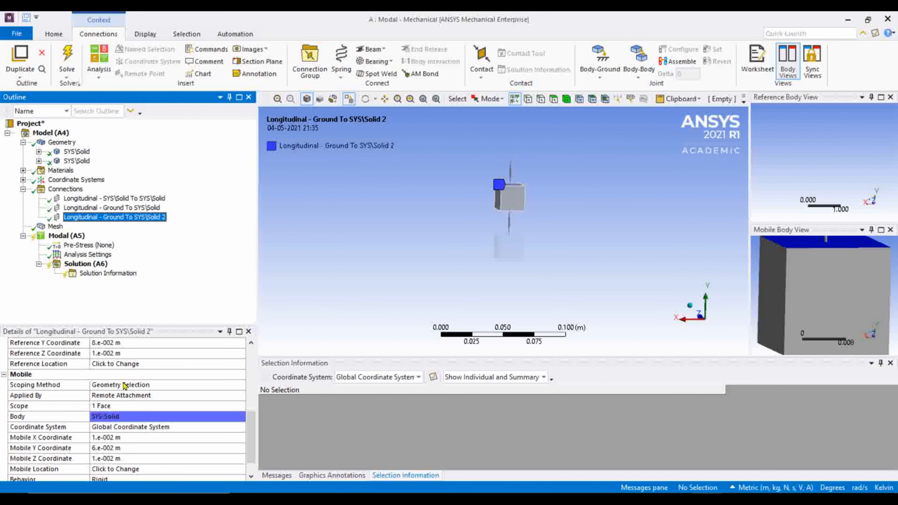
pyautogui.click(101, 407)
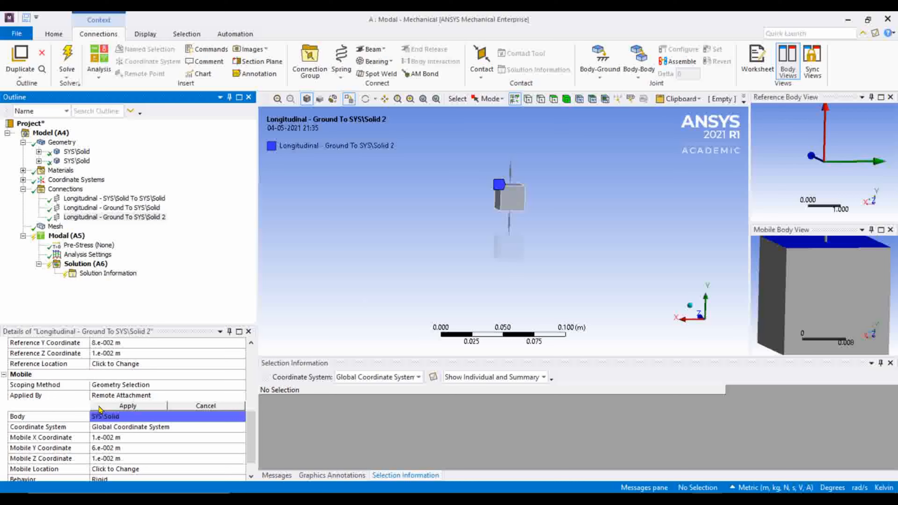
pyautogui.moveTo(510, 239)
pyautogui.mouseDown(button='middle')
pyautogui.moveTo(575, 232)
pyautogui.moveTo(508, 243)
pyautogui.mouseUp(button='middle')
pyautogui.click(508, 231)
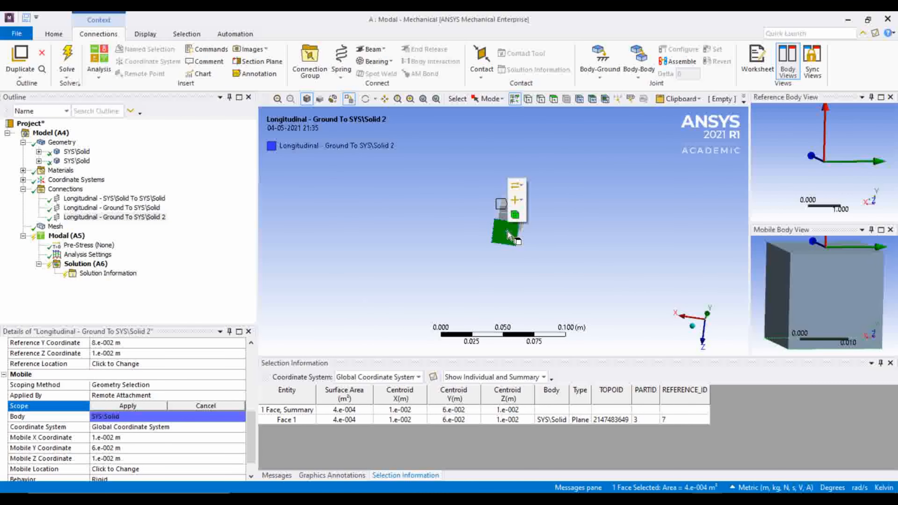
pyautogui.click(128, 407)
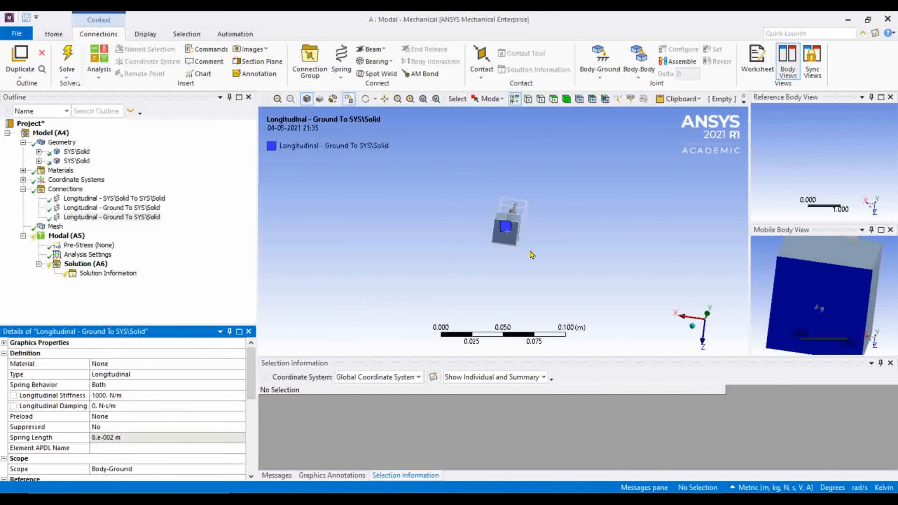
# - Set the duplicated grounded spring's reference Y coordinate to -0.02 m
pyautogui.moveTo(506, 226); pyautogui.dragTo(535, 275, button='middle')
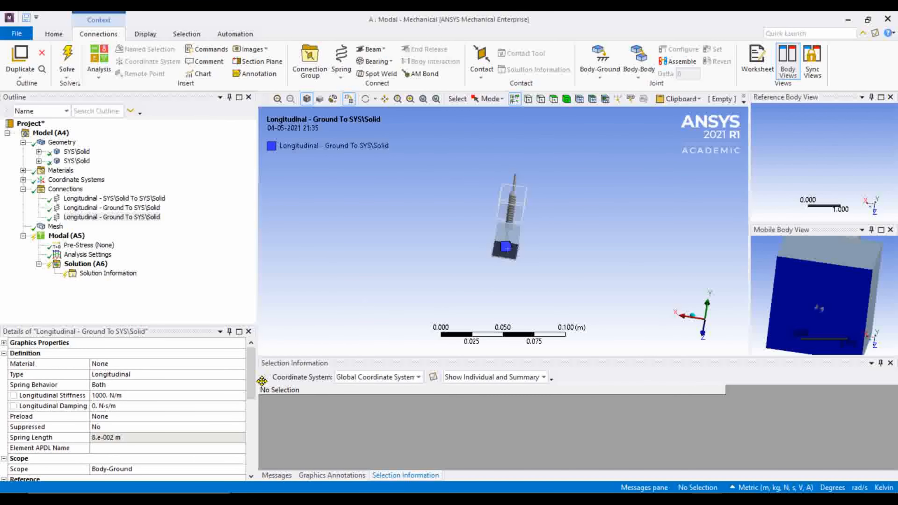
pyautogui.scroll(-4, 133, 421)
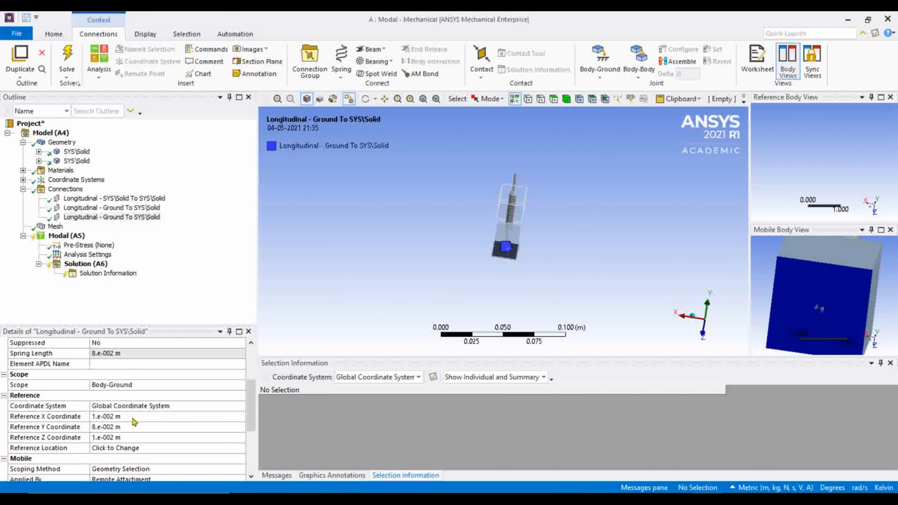
pyautogui.moveTo(589, 244); pyautogui.dragTo(560, 253, button='middle')
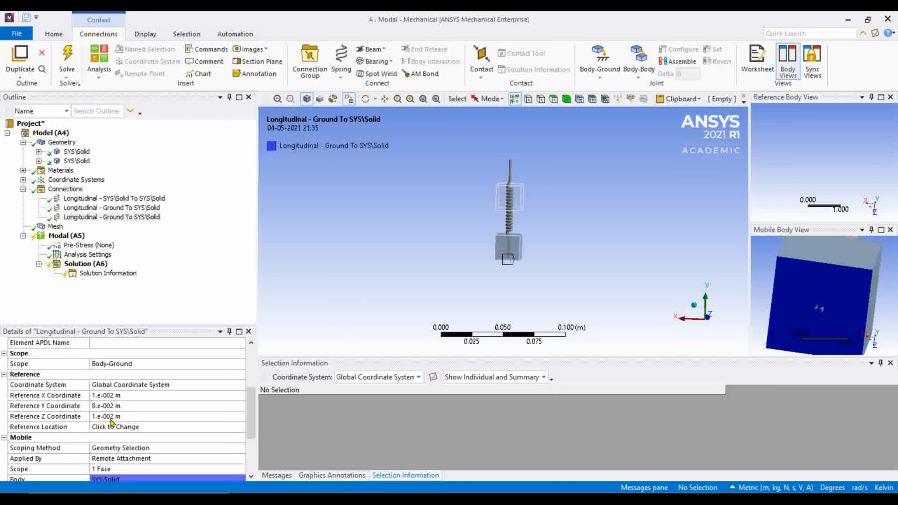
pyautogui.click(105, 405)
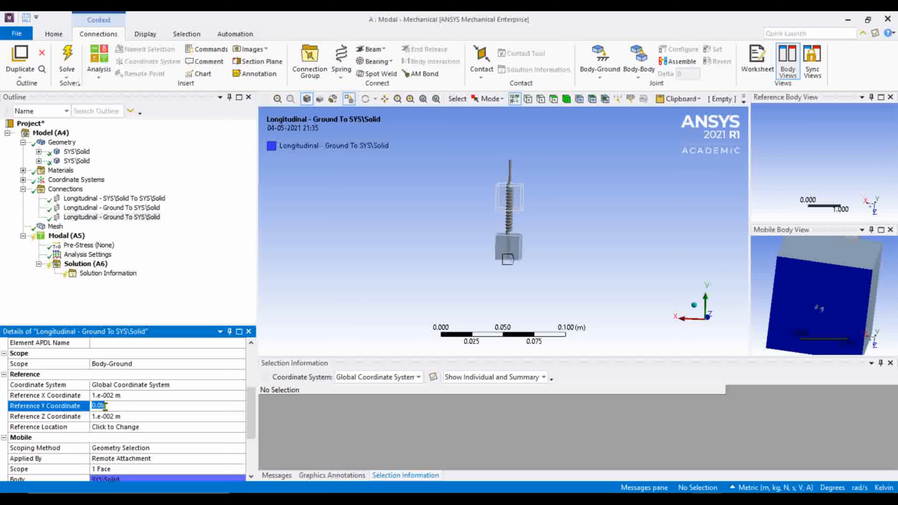
pyautogui.write('-')
pyautogui.press('Return')
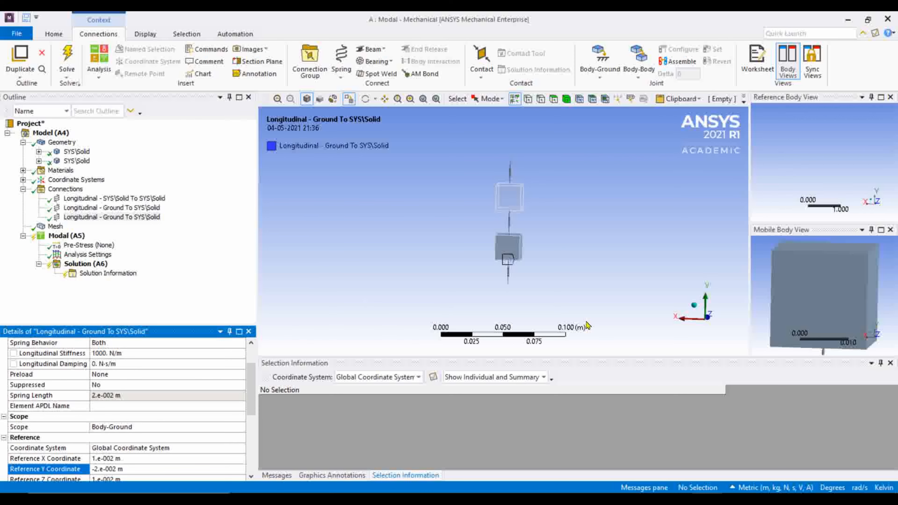
# - Examine the grounded spring below the lower block and its definition values, along with the full spring-mass arrangement
pyautogui.scroll(5, 566, 294)
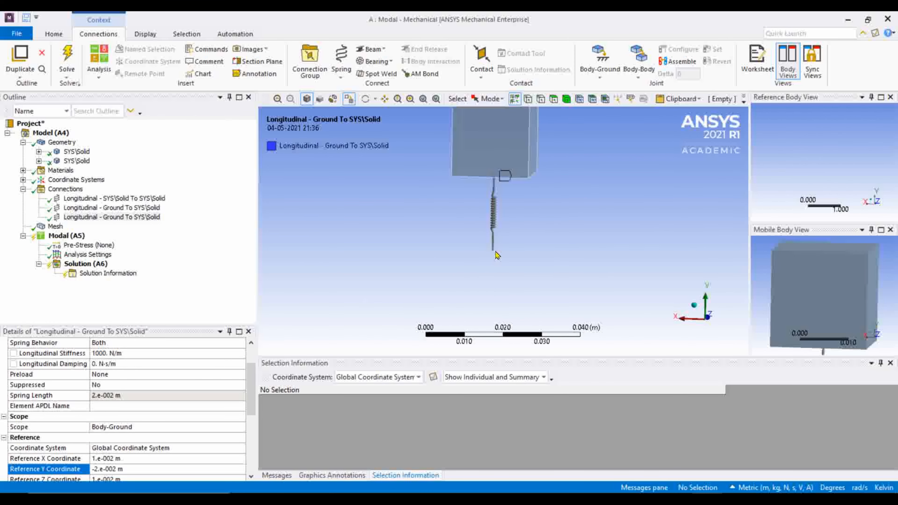
pyautogui.scroll(-6, 604, 220)
pyautogui.keyDown('ctrl'); pyautogui.moveTo(589, 225); pyautogui.dragTo(620, 294, button='middle'); pyautogui.keyUp('ctrl')
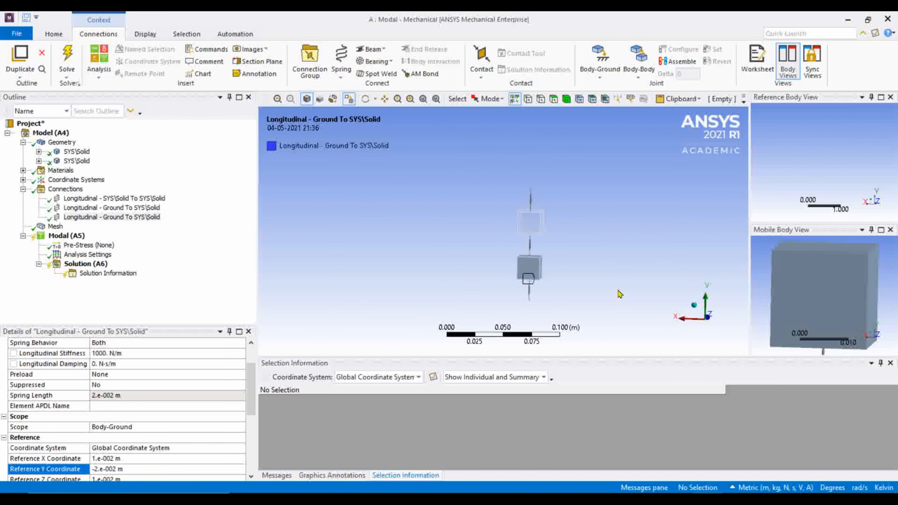
pyautogui.scroll(-1, 619, 295)
pyautogui.scroll(2, 155, 424)
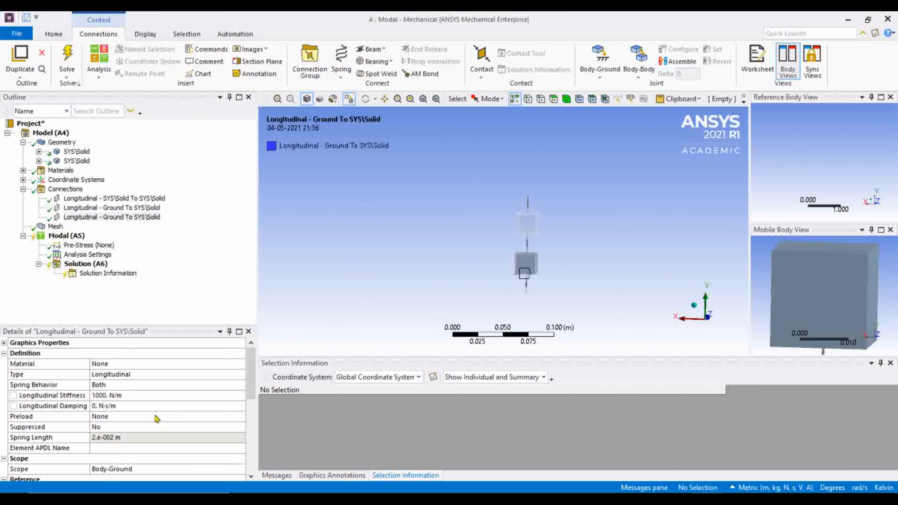
pyautogui.scroll(-1, 157, 419)
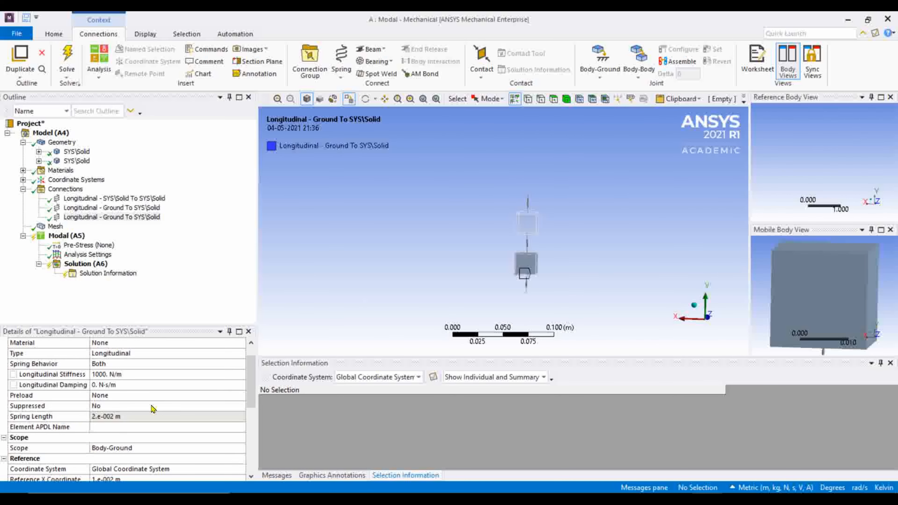
pyautogui.scroll(3, 153, 408)
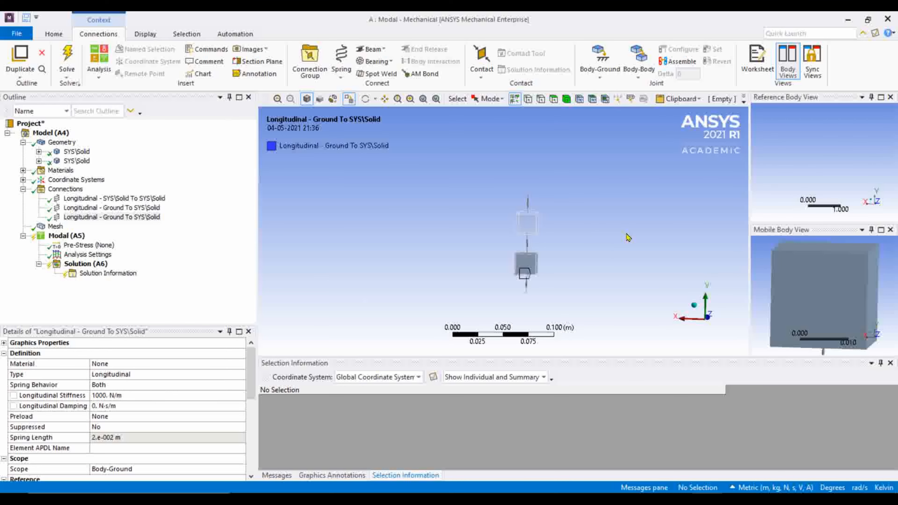
pyautogui.scroll(-2, 515, 269)
pyautogui.keyDown('ctrl'); pyautogui.moveTo(567, 280); pyautogui.dragTo(573, 258, button='middle'); pyautogui.keyUp('ctrl')
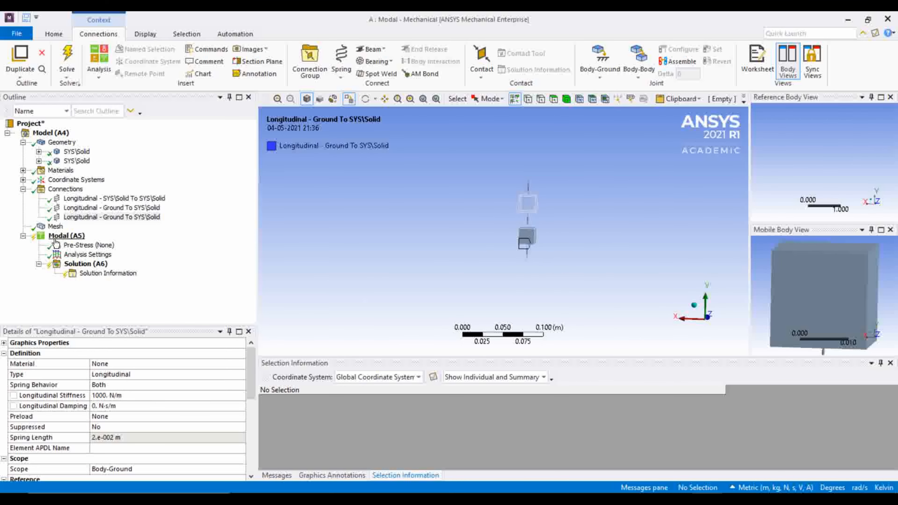
# - Add a Total Deformation result to the solution and solve the modal analysis with the existing analysis settings
pyautogui.click(55, 240)
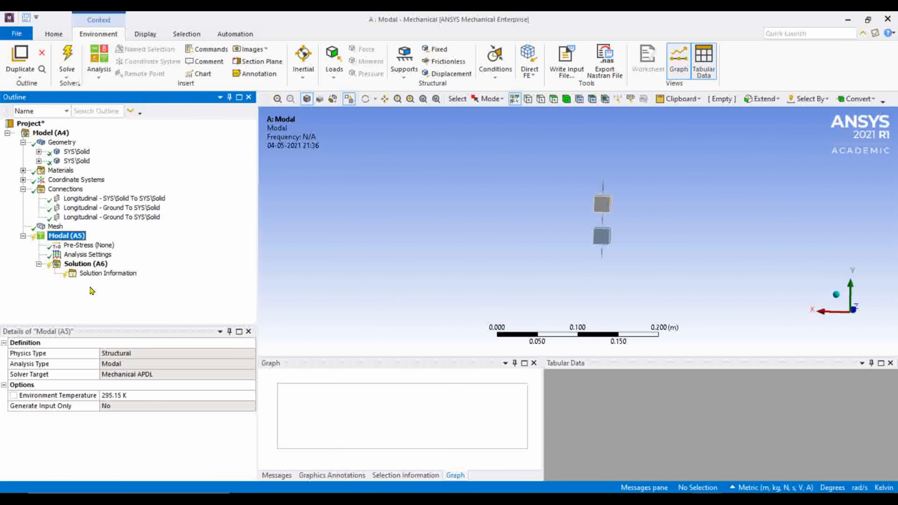
pyautogui.click(89, 255)
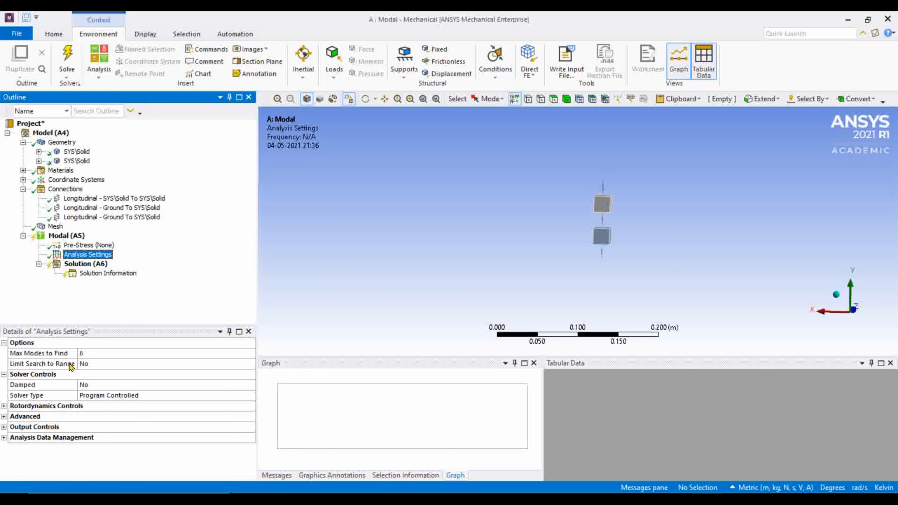
pyautogui.scroll(3, 633, 242)
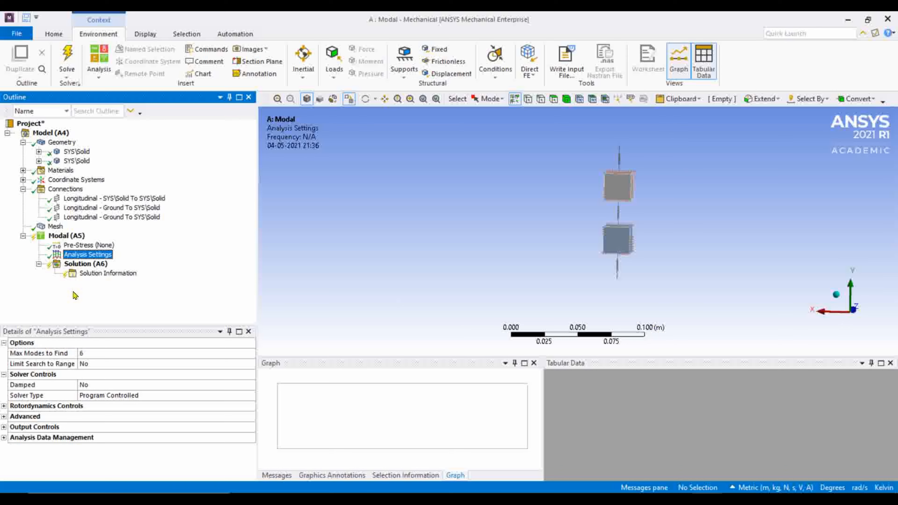
pyautogui.rightClick(88, 267)
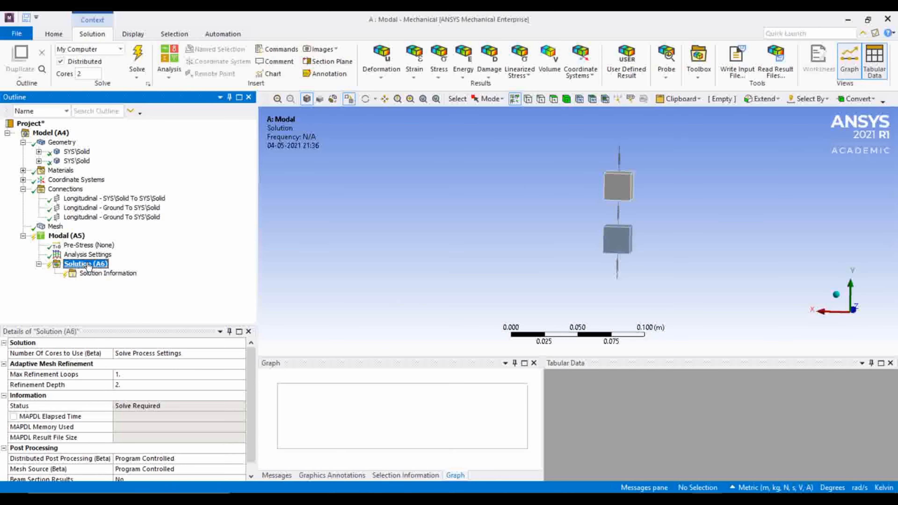
pyautogui.moveTo(117, 269)
pyautogui.moveTo(248, 270)
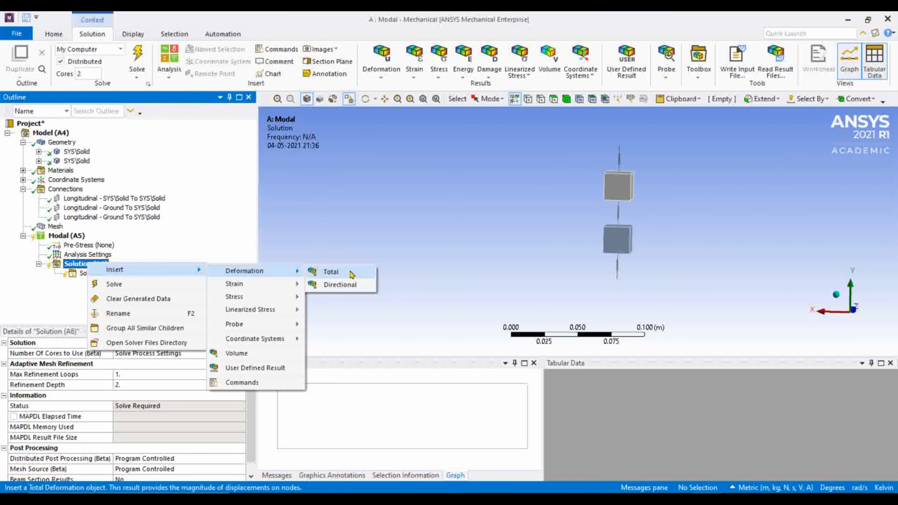
pyautogui.click(331, 272)
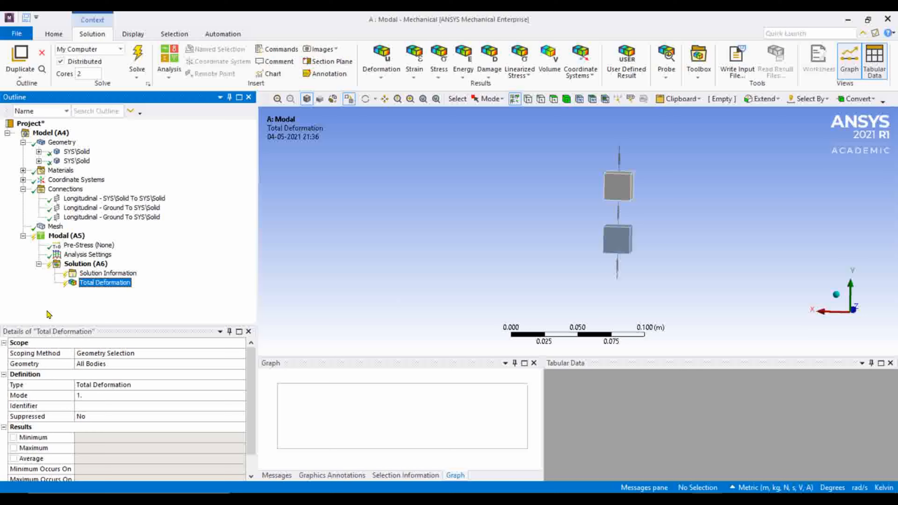
pyautogui.rightClick(91, 266)
pyautogui.click(111, 294)
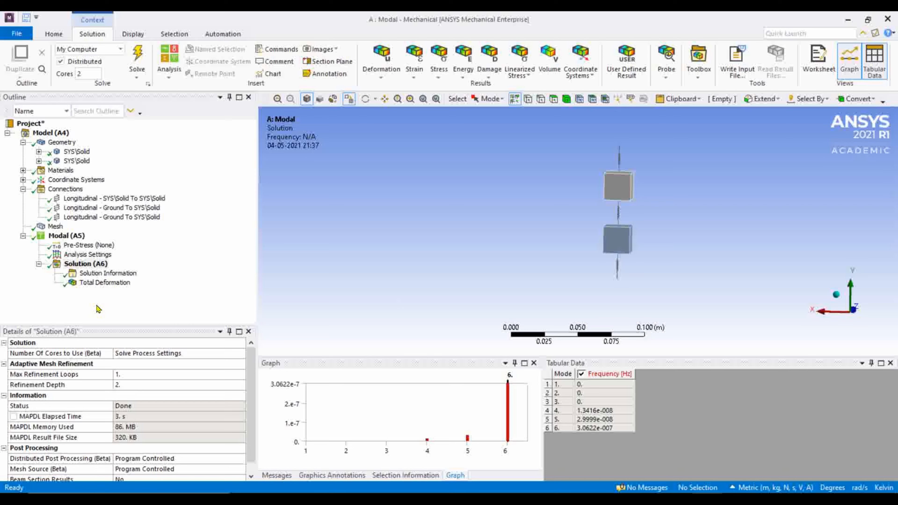
# - Display the Total Deformation result and review the frequencies of all six modes
pyautogui.click(96, 283)
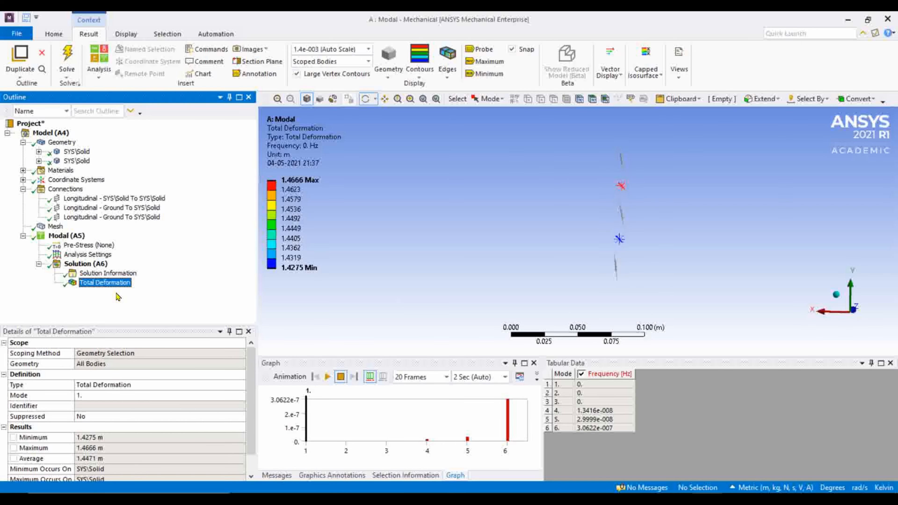
pyautogui.moveTo(701, 285); pyautogui.dragTo(733, 298)
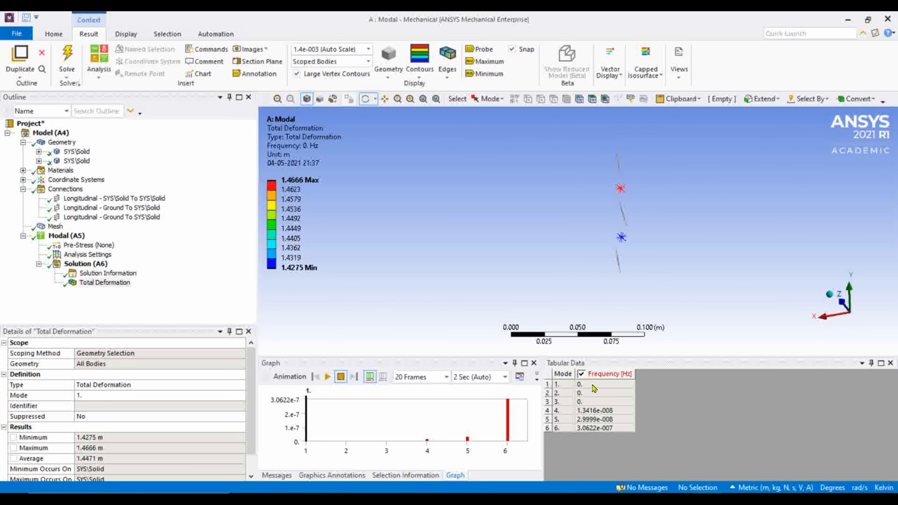
pyautogui.moveTo(593, 386); pyautogui.dragTo(601, 428)
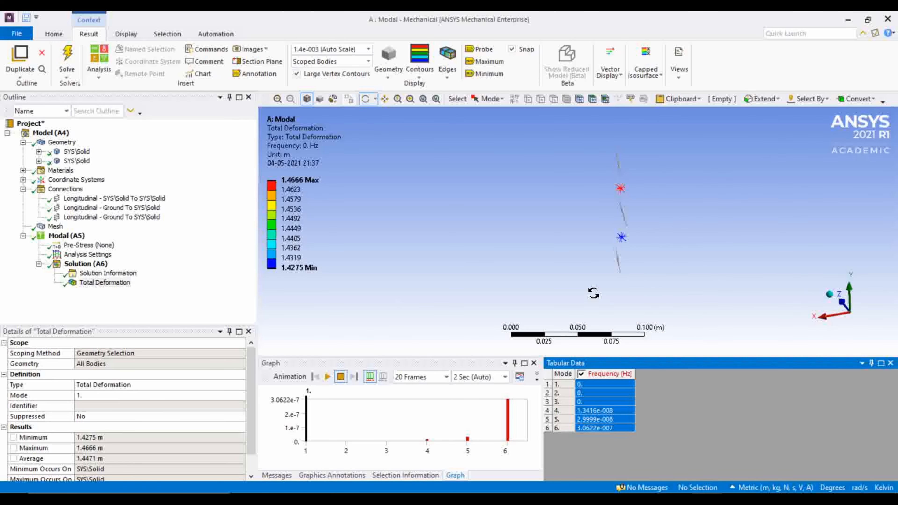
# - Insert a Remote Displacement in the modal analysis and scope it to the upper block's positive-X side face
pyautogui.click(73, 236)
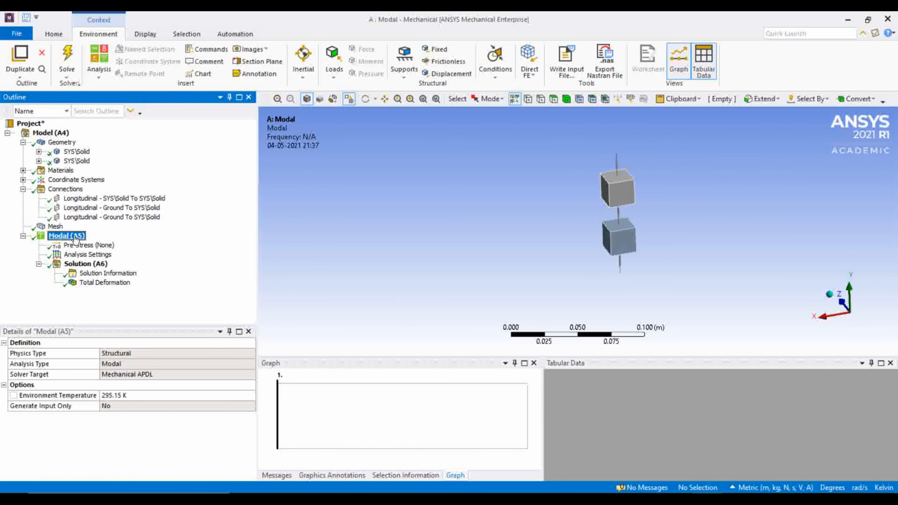
pyautogui.rightClick(74, 236)
pyautogui.moveTo(114, 244)
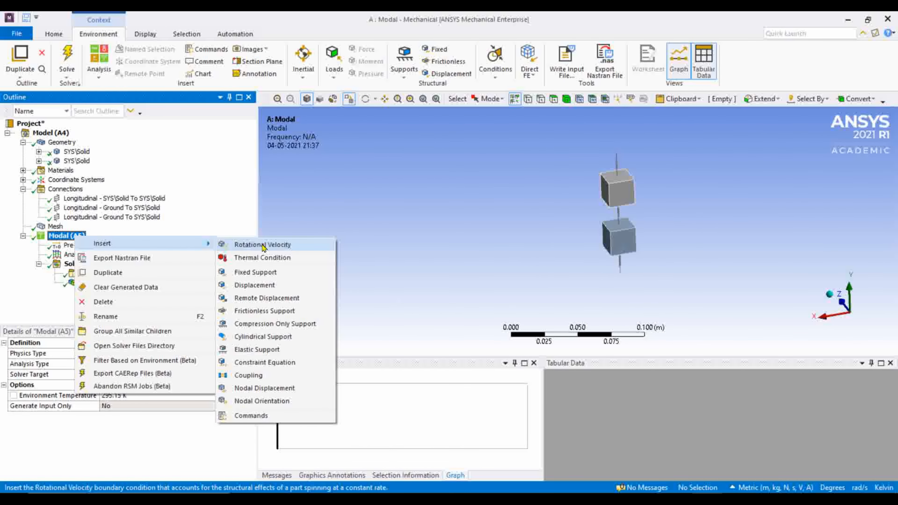
pyautogui.click(263, 298)
pyautogui.click(106, 265)
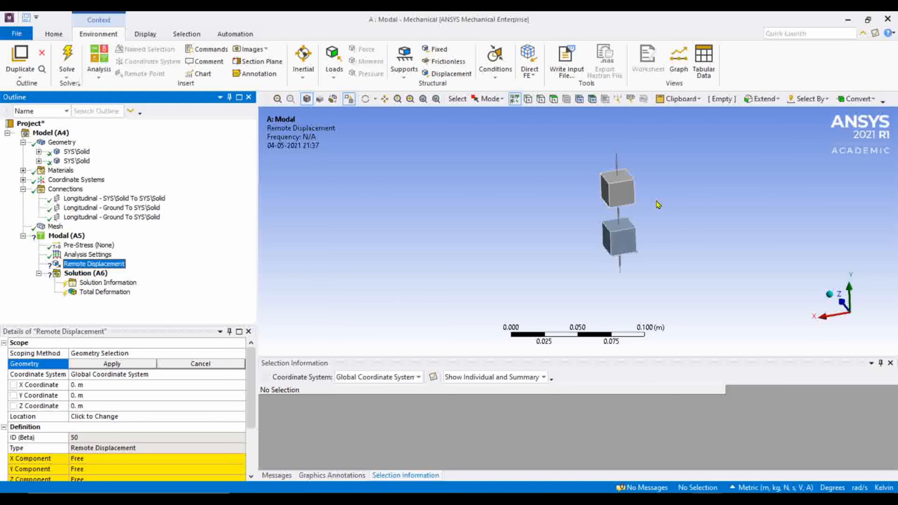
pyautogui.moveTo(613, 208); pyautogui.dragTo(583, 223, button='middle')
pyautogui.click(608, 194)
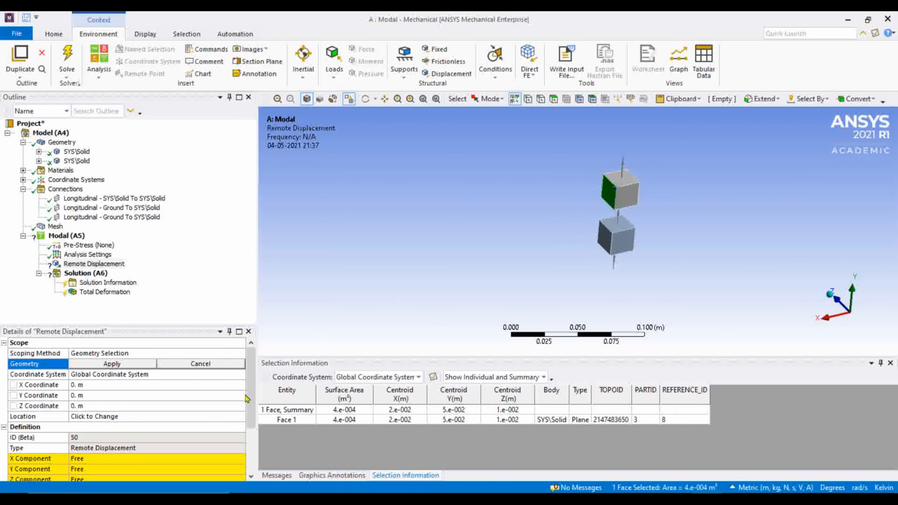
pyautogui.click(96, 364)
# - Set the Remote Displacement's X and Z components to 0 m, leaving the Y component free
pyautogui.scroll(-2, 151, 438)
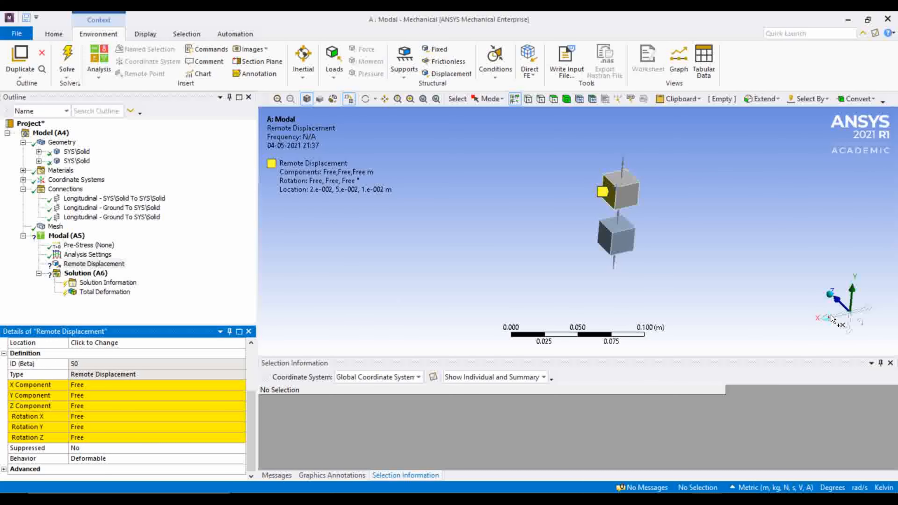
pyautogui.click(832, 294)
pyautogui.click(870, 329)
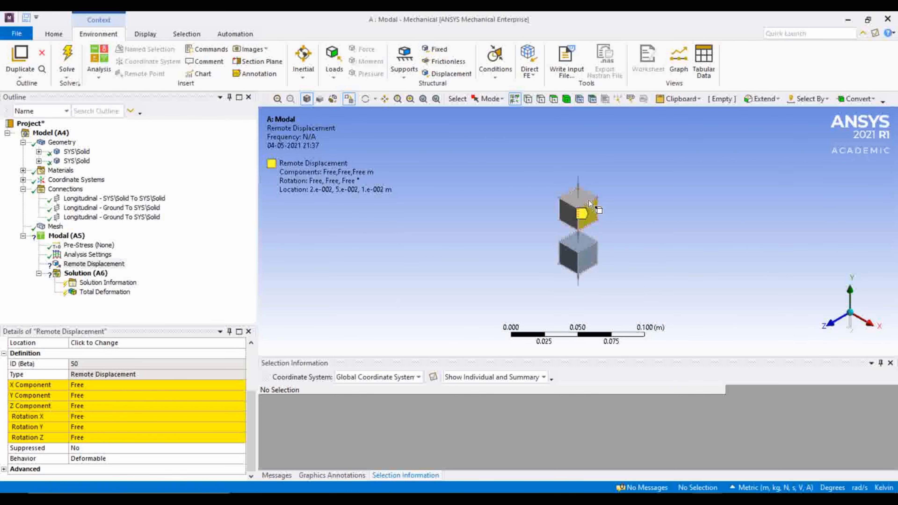
pyautogui.click(90, 386)
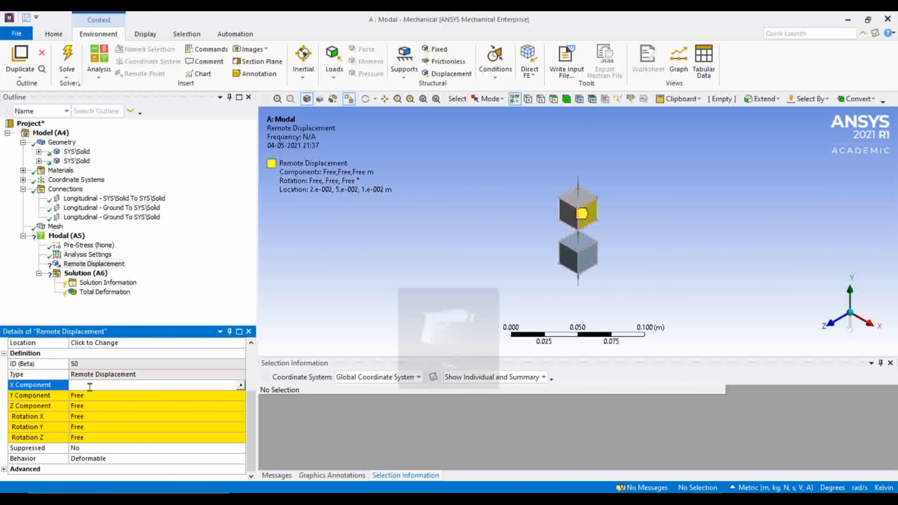
pyautogui.write('0')
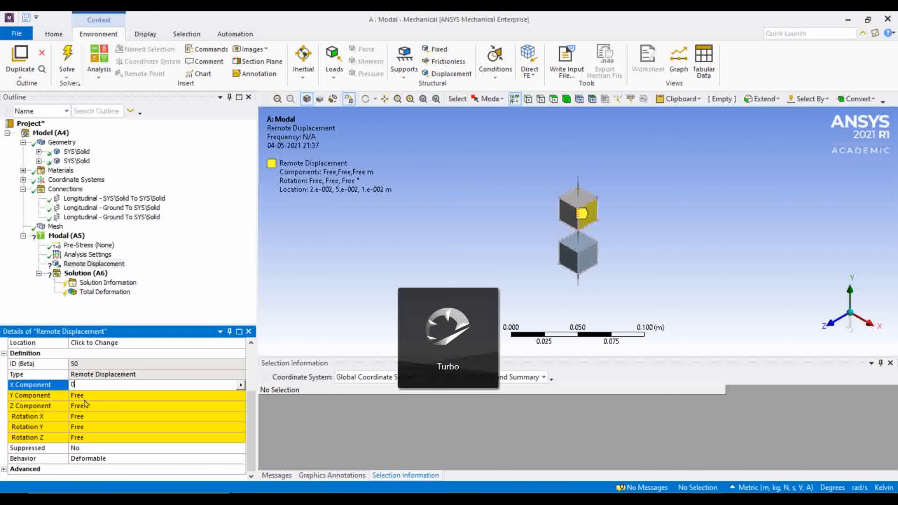
pyautogui.press('Return')
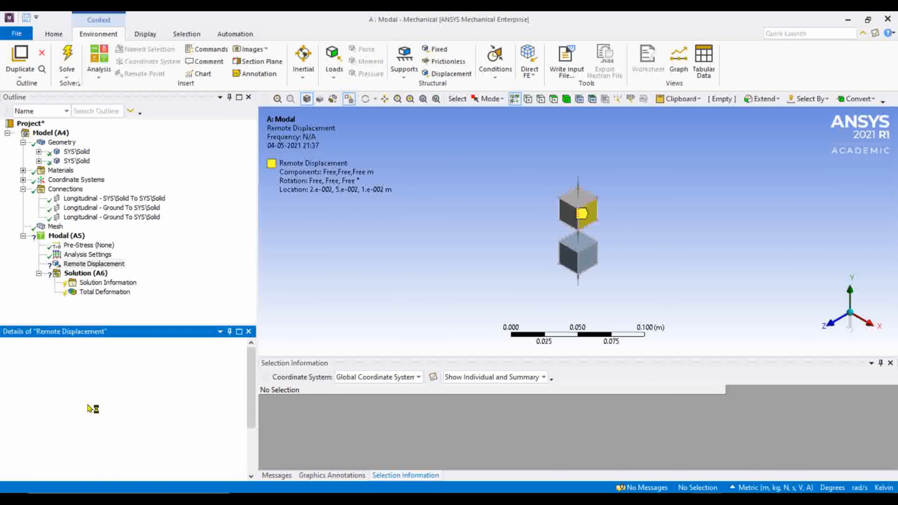
pyautogui.click(85, 397)
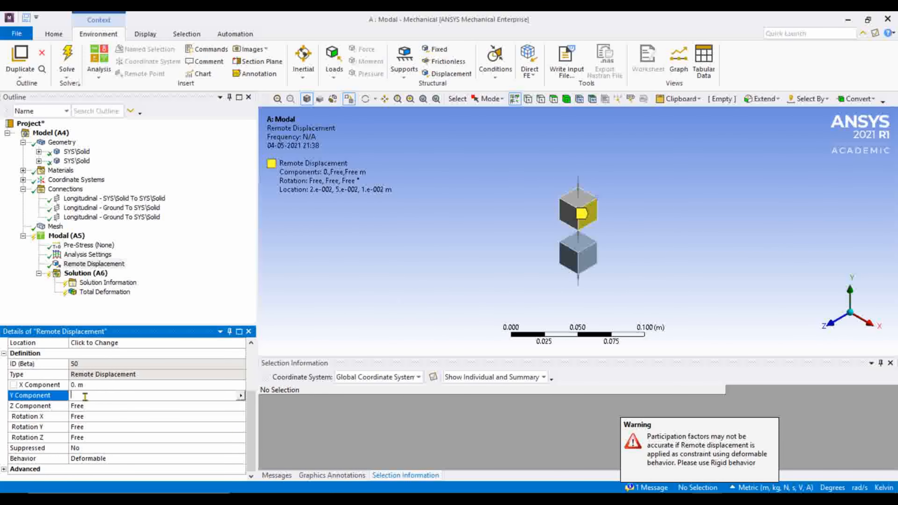
pyautogui.click(85, 406)
pyautogui.write('0')
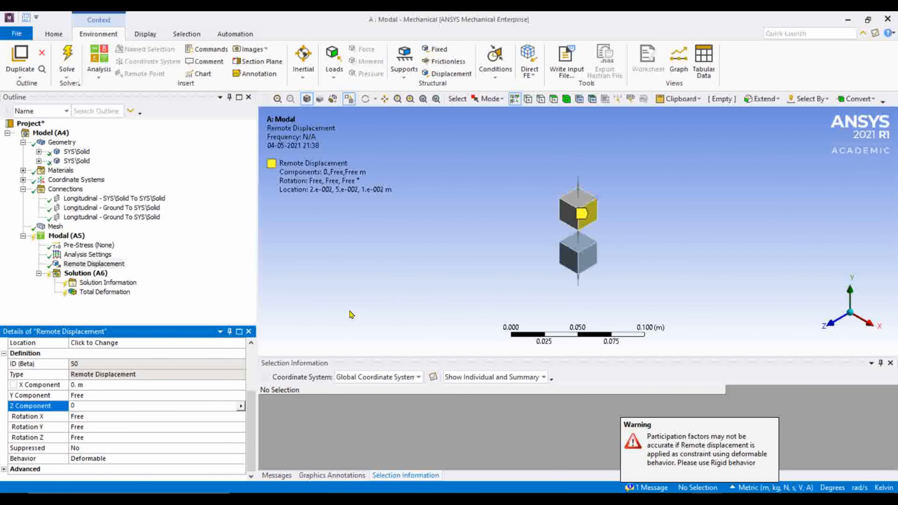
pyautogui.press('Return')
# - Set the upper block's Remote Displacement rotations about X, Y and Z to 0°
pyautogui.click(90, 417)
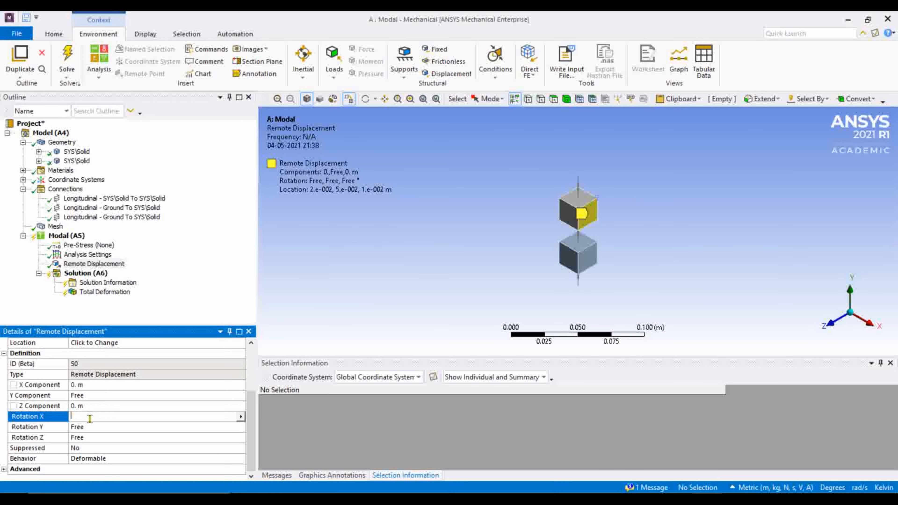
pyautogui.write('0')
pyautogui.press('Return')
pyautogui.click(82, 428)
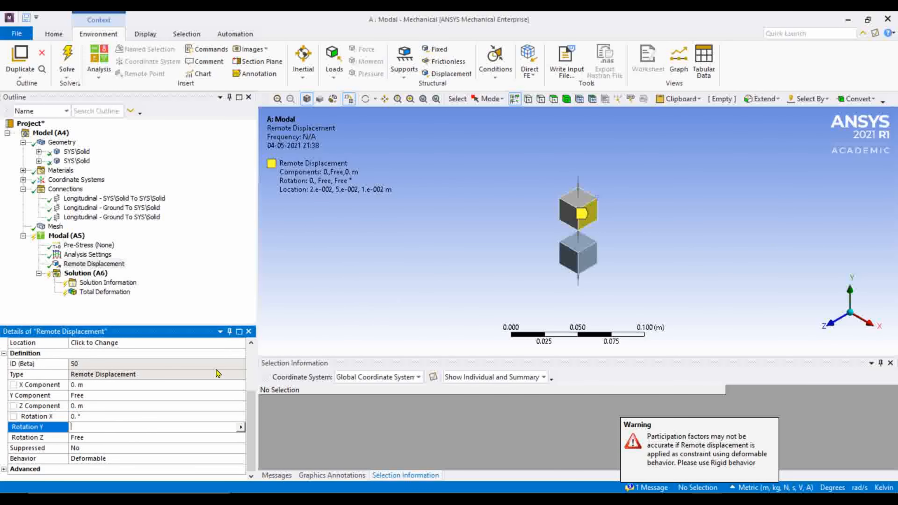
pyautogui.write('0')
pyautogui.click(345, 299)
pyautogui.click(85, 439)
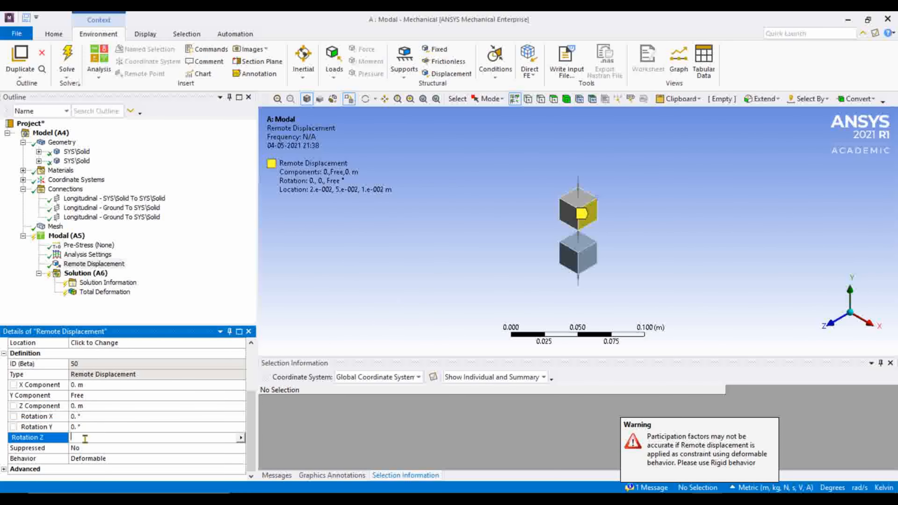
pyautogui.click(293, 340)
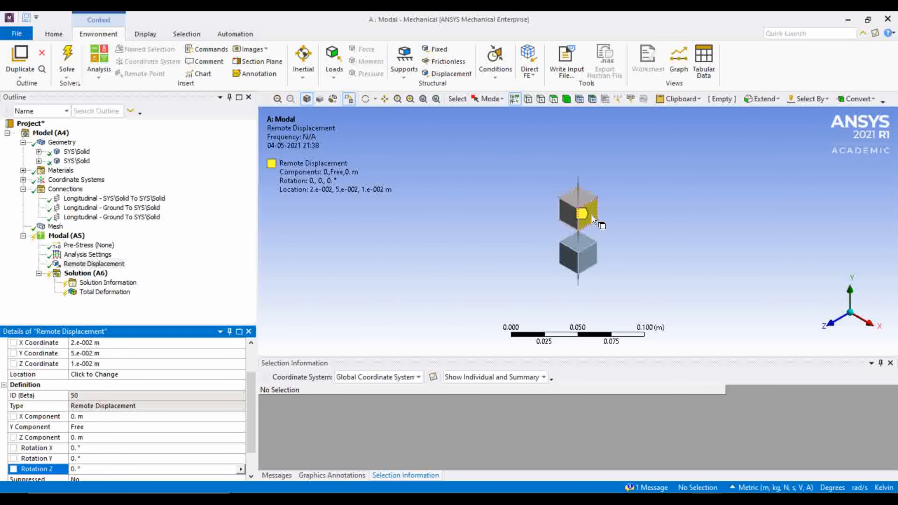
pyautogui.scroll(-1, 102, 428)
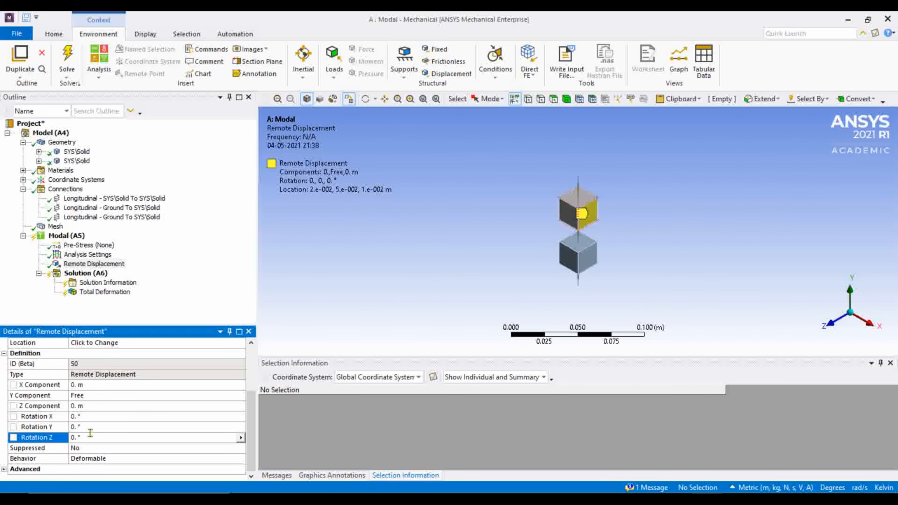
# - Duplicate the Remote Displacement and scope the copy to the lower block's positive-X side face
pyautogui.rightClick(91, 268)
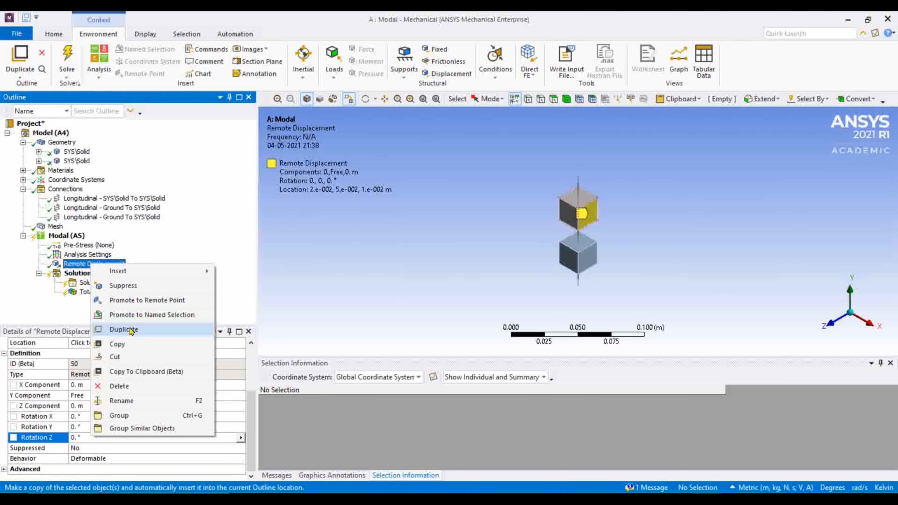
pyautogui.click(114, 330)
pyautogui.scroll(-1, 118, 444)
pyautogui.scroll(1, 119, 439)
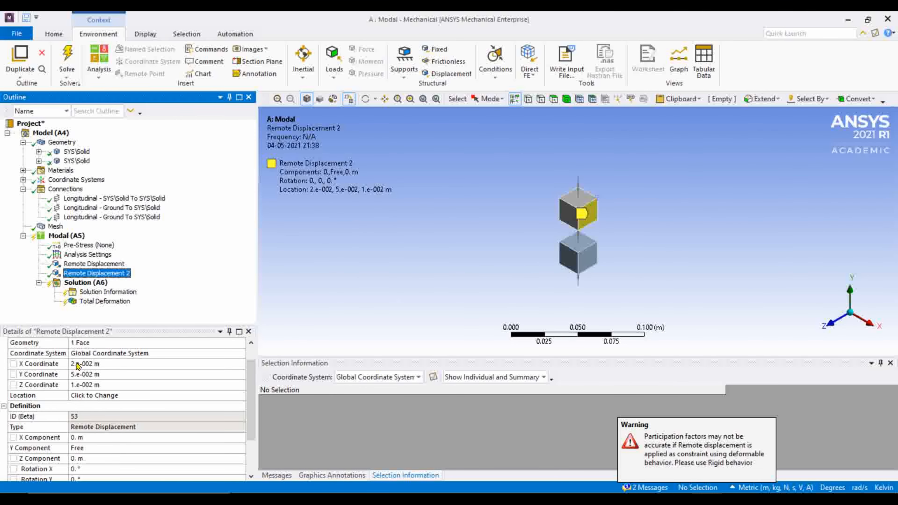
pyautogui.scroll(-1, 116, 428)
pyautogui.scroll(1, 113, 425)
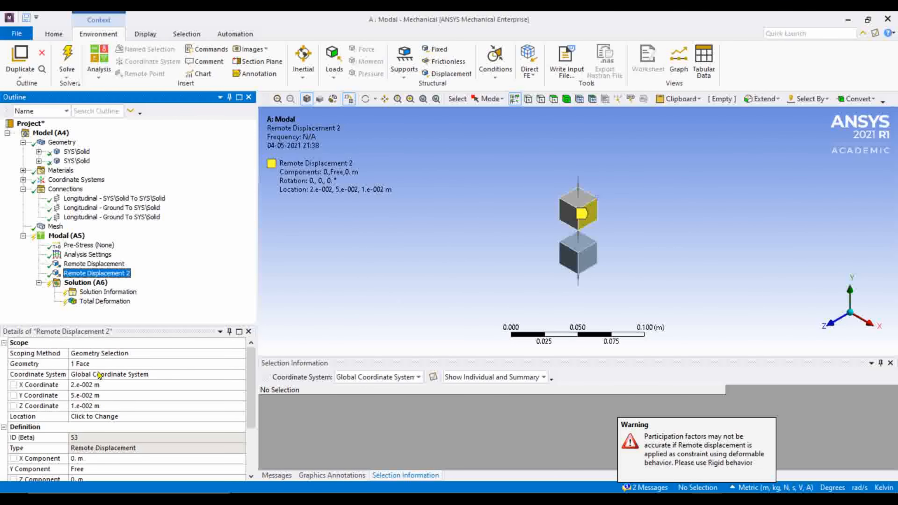
pyautogui.click(103, 364)
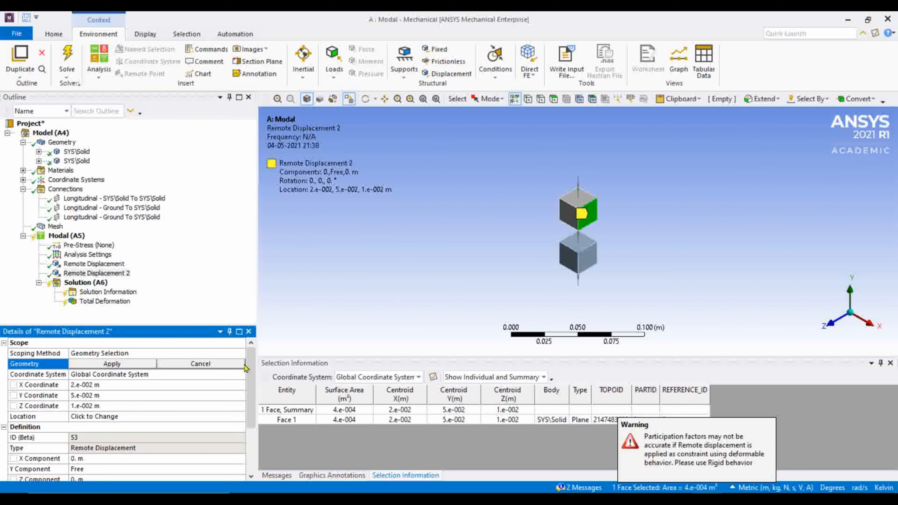
pyautogui.click(111, 363)
pyautogui.scroll(-3, 123, 386)
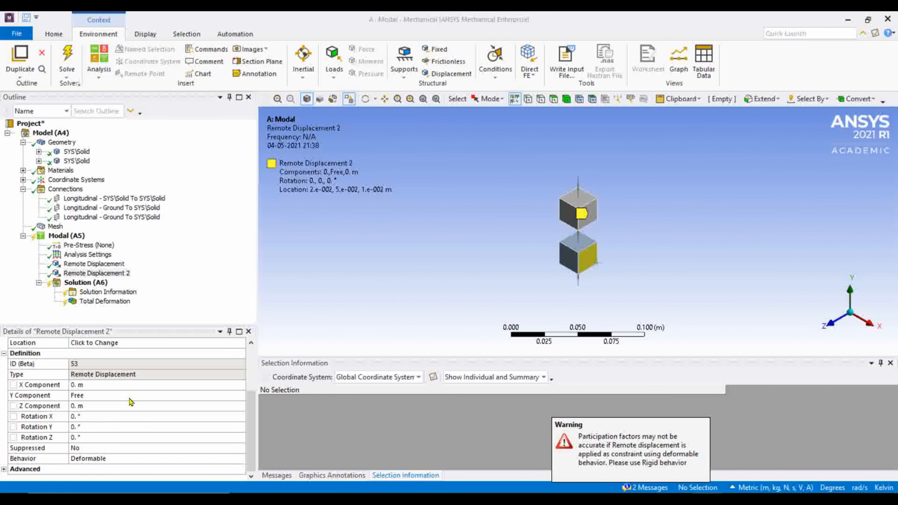
pyautogui.click(132, 274)
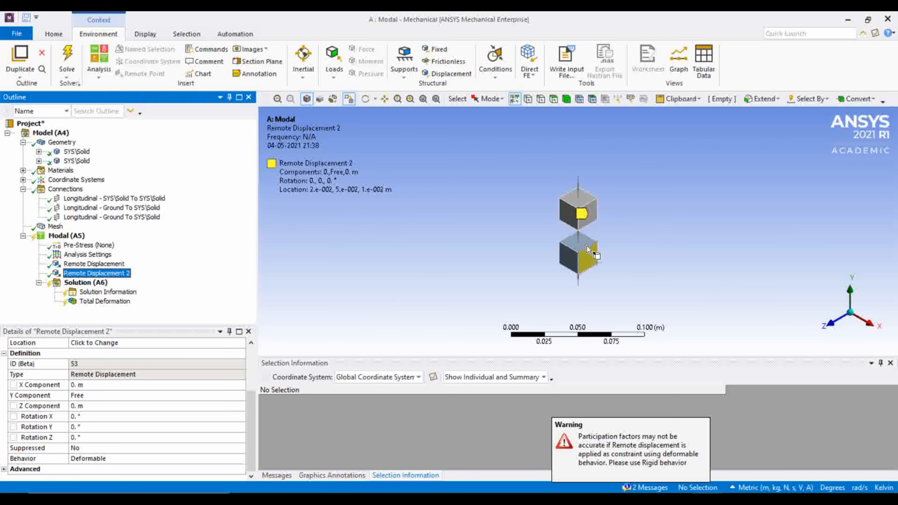
pyautogui.click(94, 264)
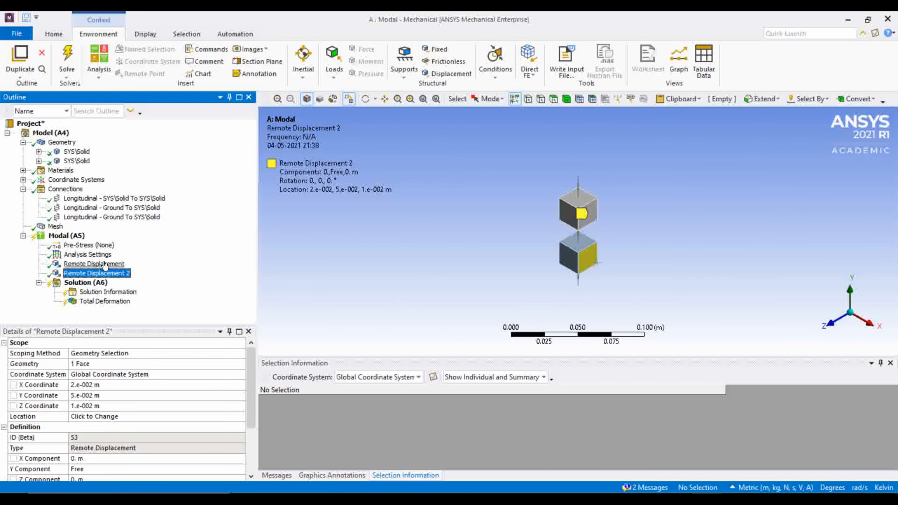
pyautogui.click(101, 274)
# - Check the analysis settings and solve the modal analysis again with both Remote Displacements applied
pyautogui.click(106, 255)
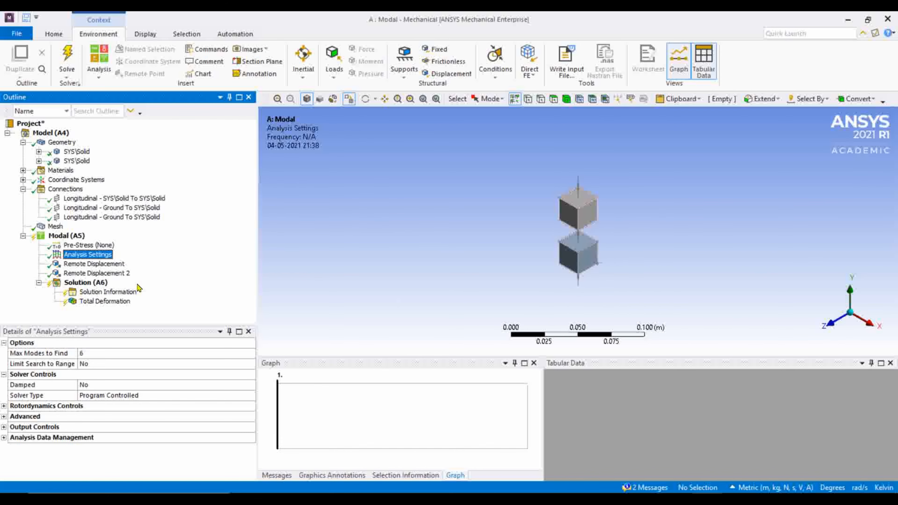
pyautogui.click(85, 283)
pyautogui.rightClick(85, 283)
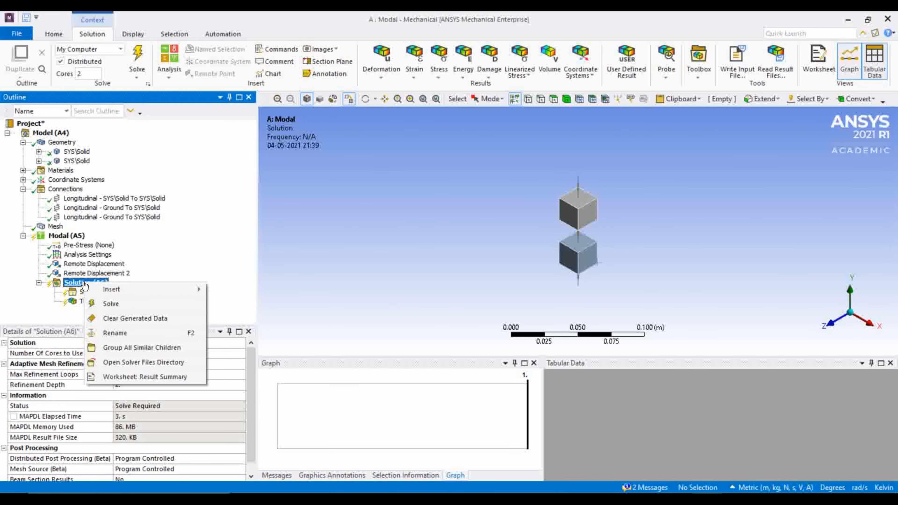
pyautogui.click(114, 308)
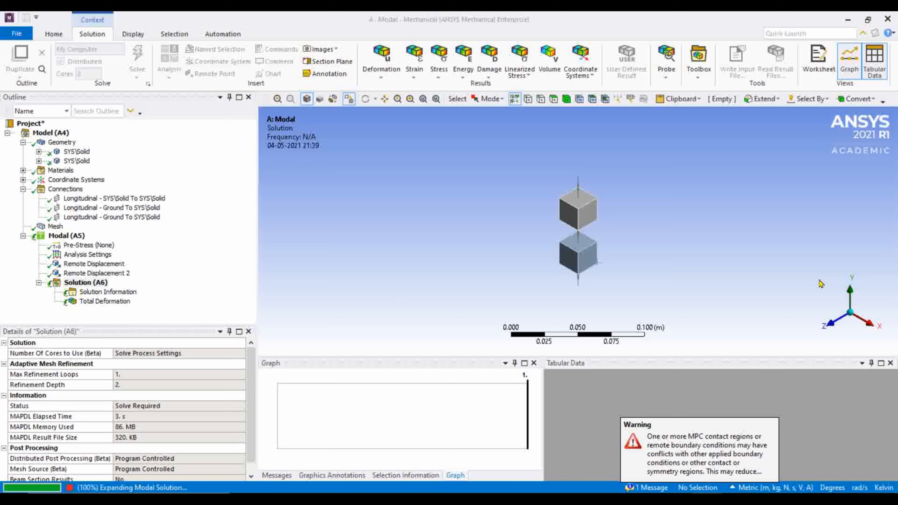
# - Create mode shape results from the frequencies of modes 1 and 2
pyautogui.moveTo(597, 386); pyautogui.dragTo(600, 394)
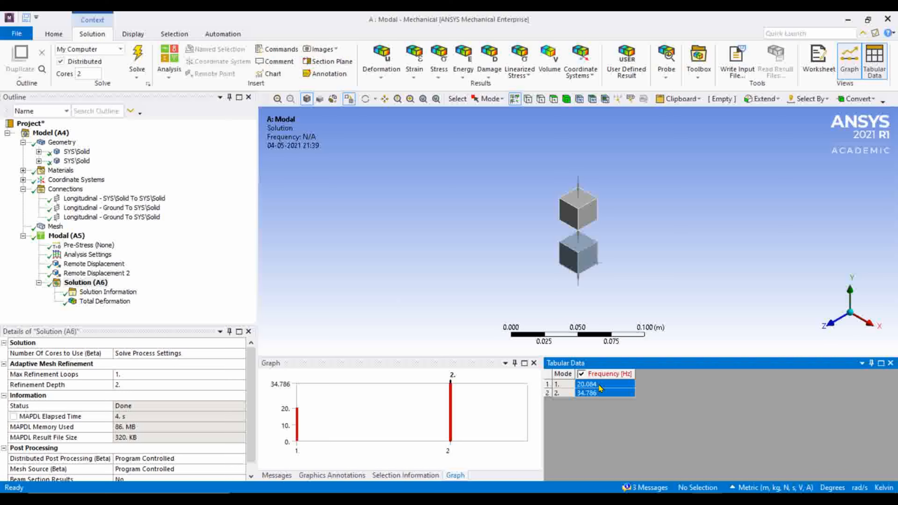
pyautogui.rightClick(585, 391)
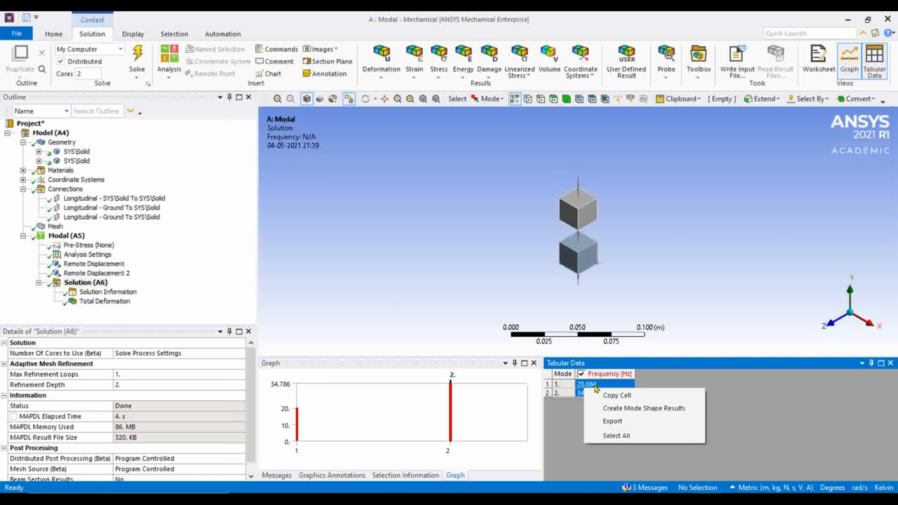
pyautogui.rightClick(594, 386)
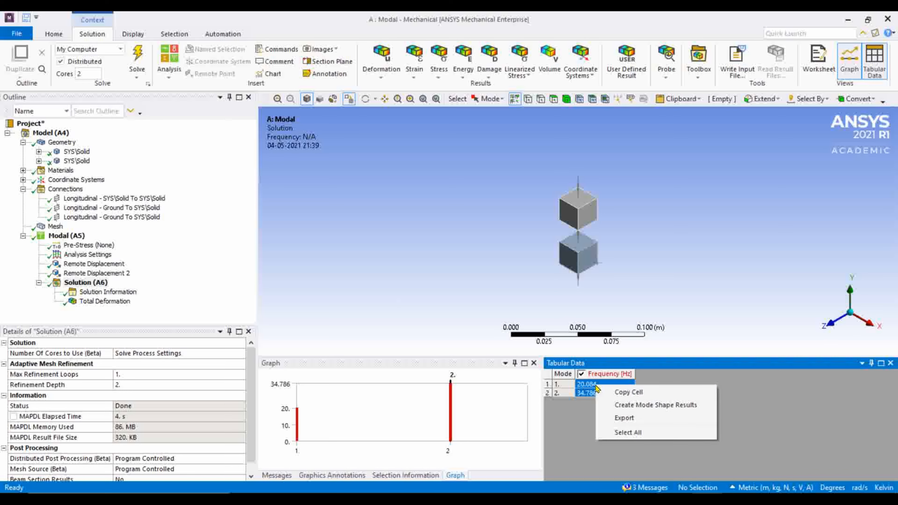
pyautogui.click(666, 406)
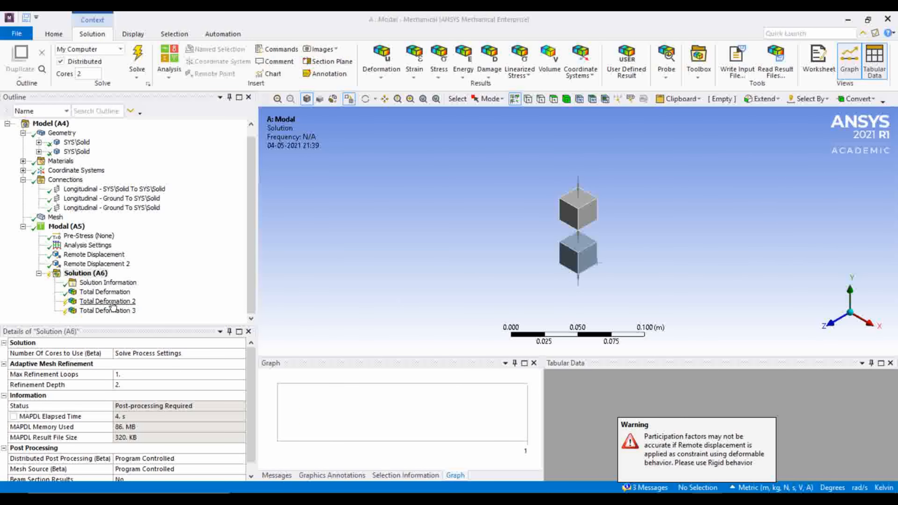
# - Check the mode assigned to each new Total Deformation result and look through the solver messages
pyautogui.click(108, 312)
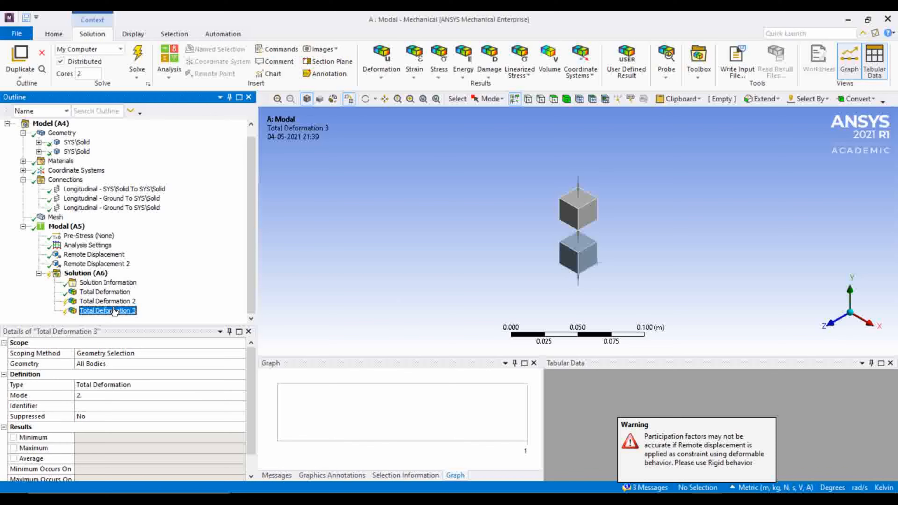
pyautogui.click(114, 303)
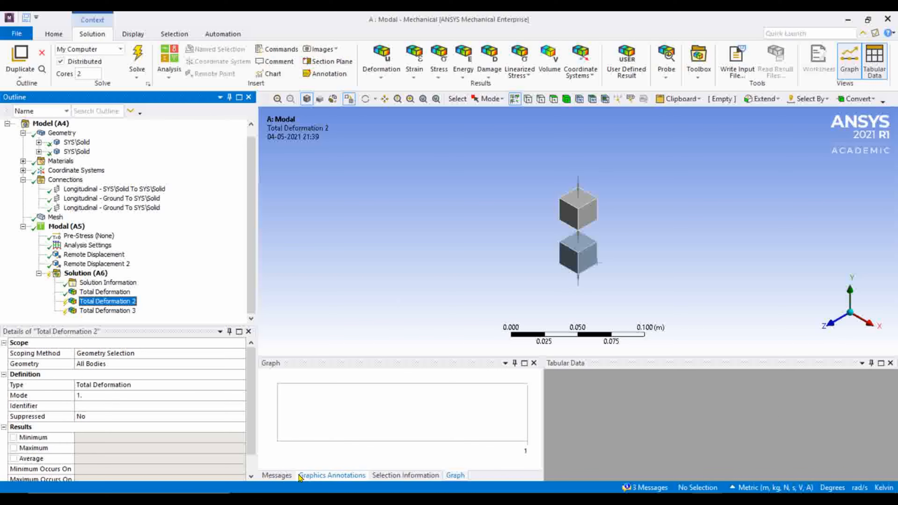
pyautogui.click(451, 477)
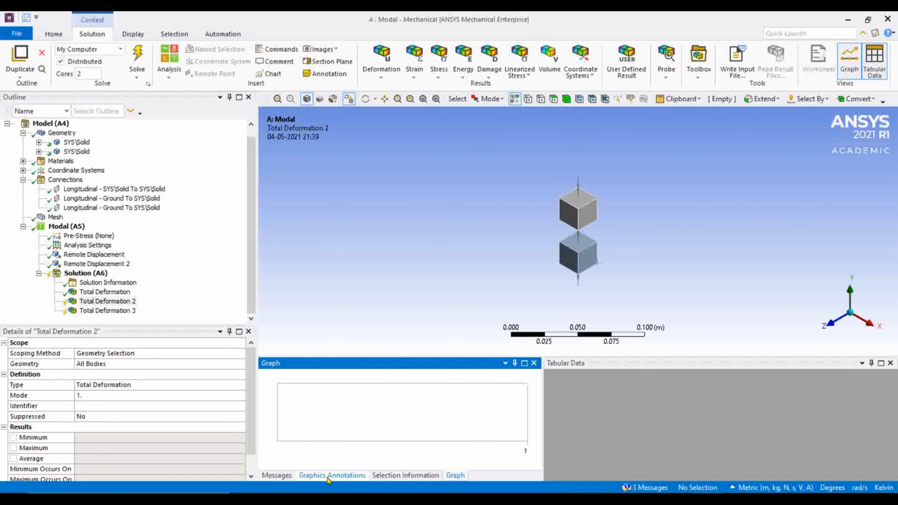
pyautogui.click(328, 476)
pyautogui.click(405, 475)
pyautogui.click(456, 475)
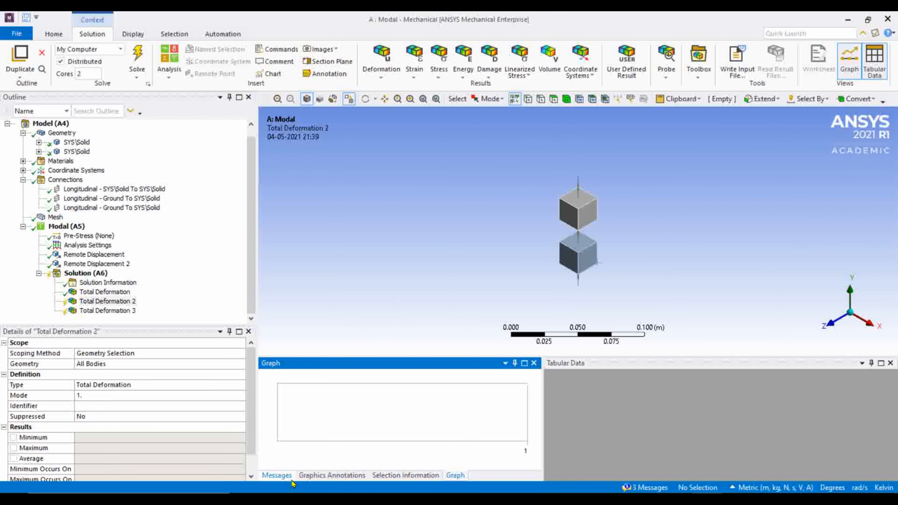
pyautogui.click(277, 475)
pyautogui.click(95, 311)
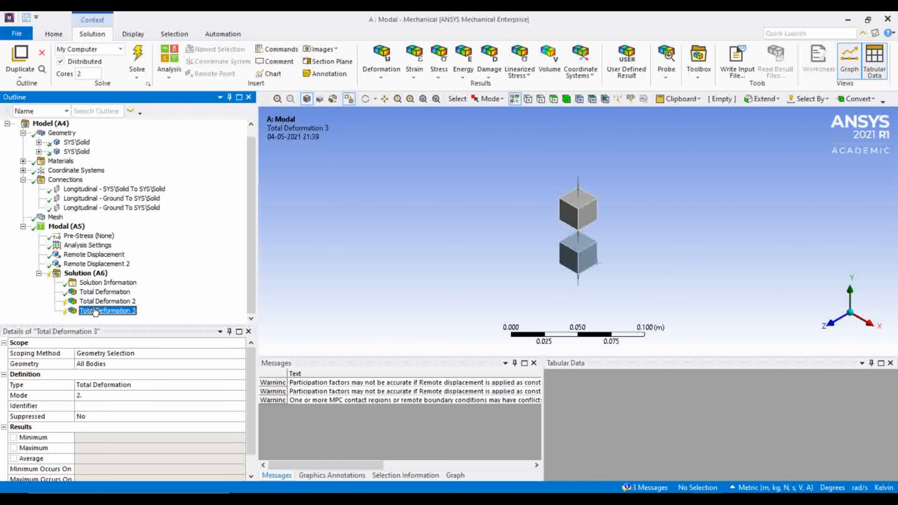
# - Evaluate all results of the modal solution
pyautogui.click(85, 273)
pyautogui.rightClick(87, 273)
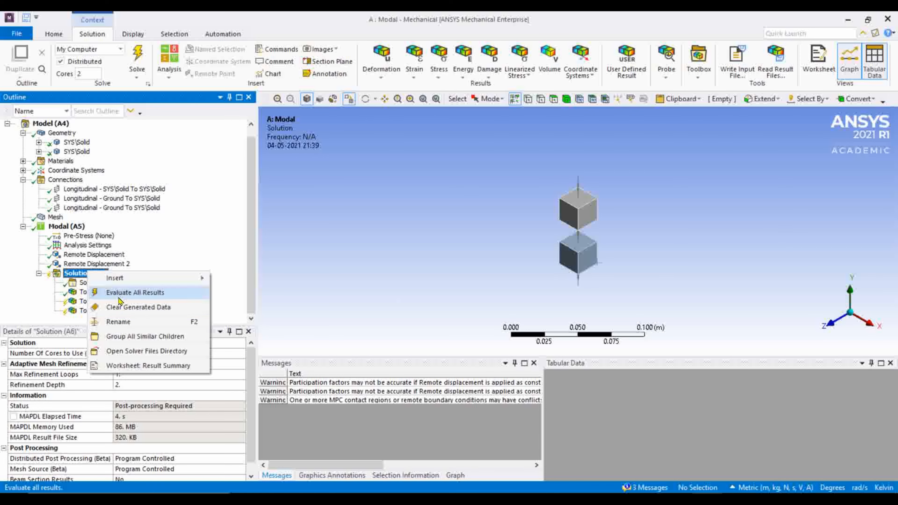
pyautogui.click(119, 298)
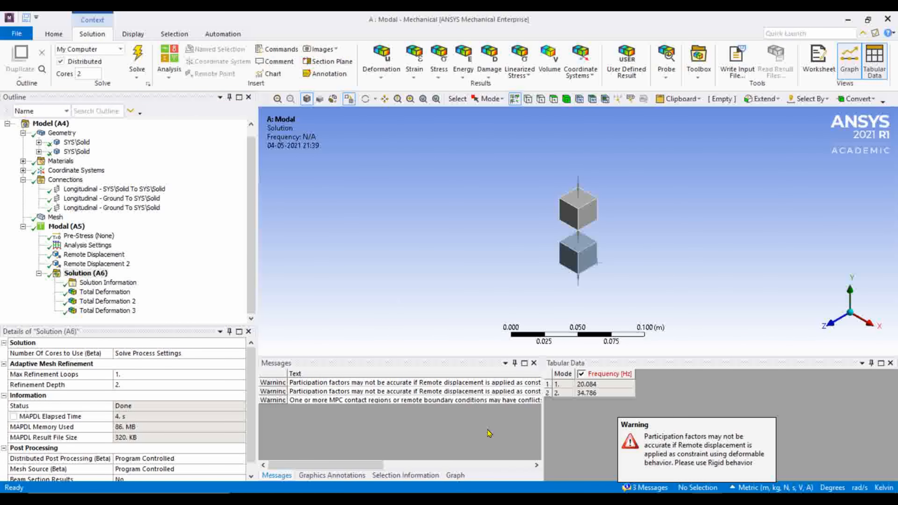
# - Animate the Total Deformation 2 and Total Deformation 3 results in turn to examine the shapes of modes 1 and 2
pyautogui.click(113, 311)
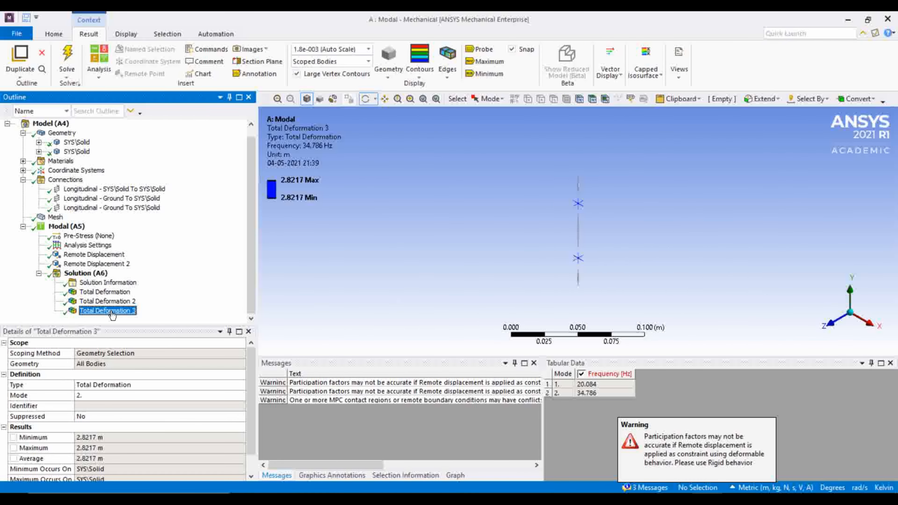
pyautogui.click(455, 475)
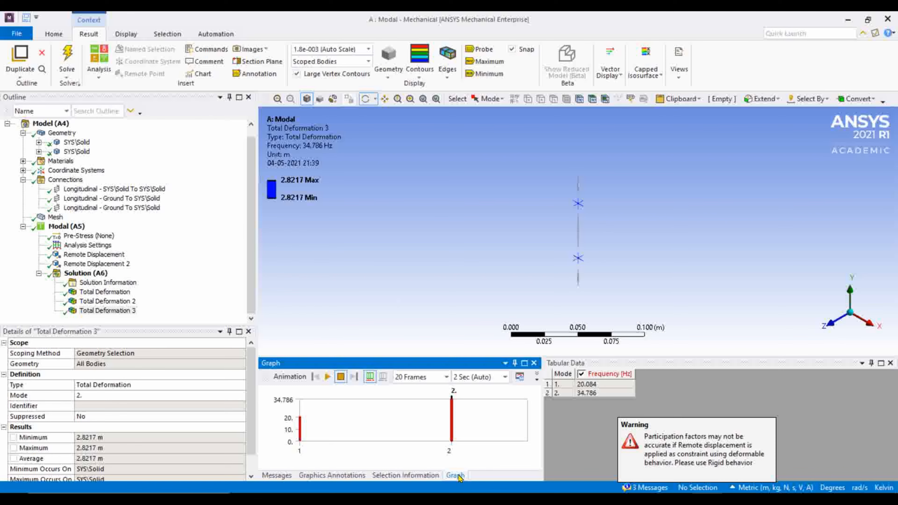
pyautogui.click(105, 300)
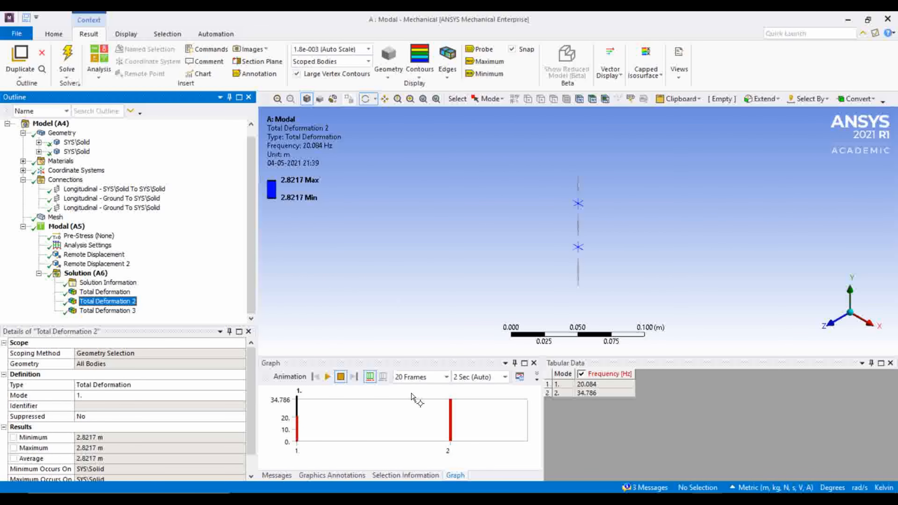
pyautogui.click(328, 377)
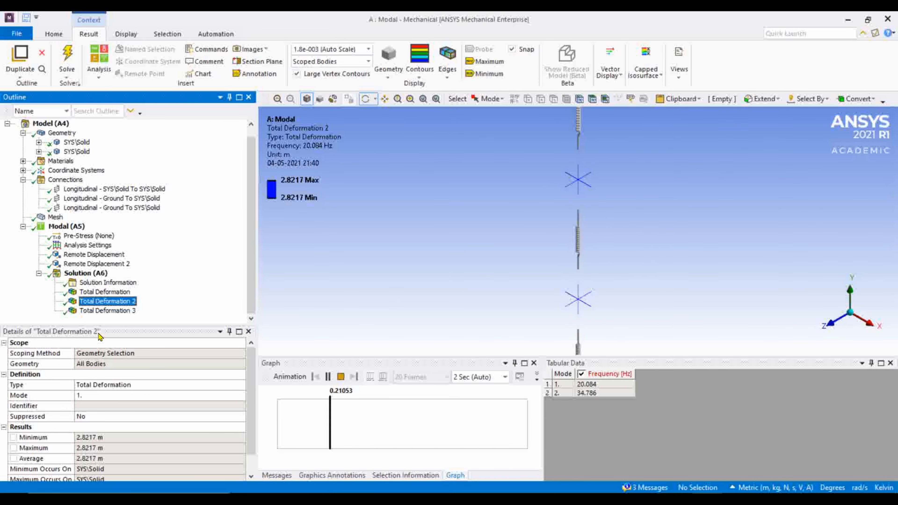
pyautogui.click(108, 311)
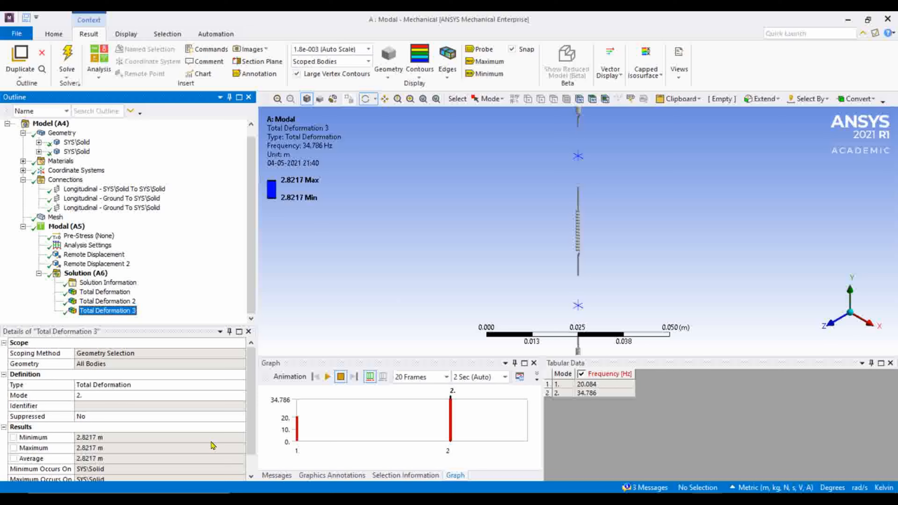
pyautogui.click(328, 376)
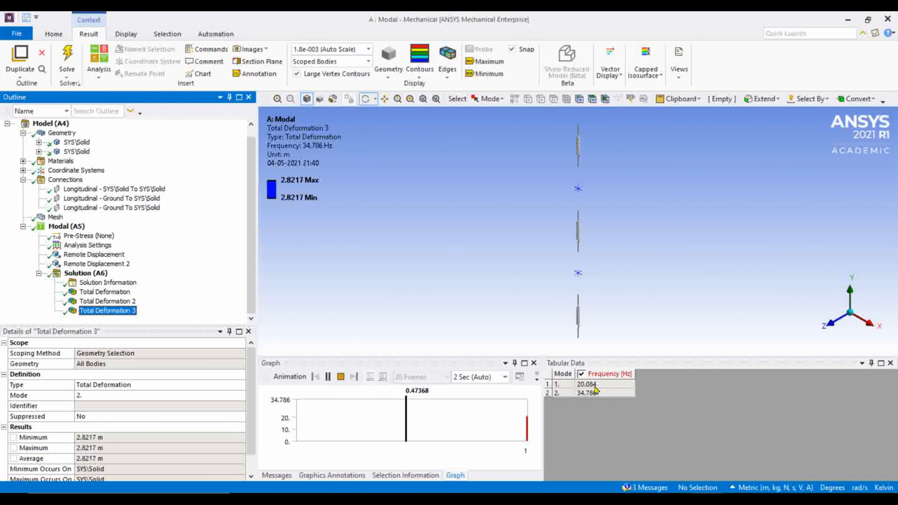
# - Stop the mode 2 animation and examine the frequencies of both modes in the results table
pyautogui.moveTo(587, 385); pyautogui.dragTo(595, 394)
pyautogui.rightClick(595, 395)
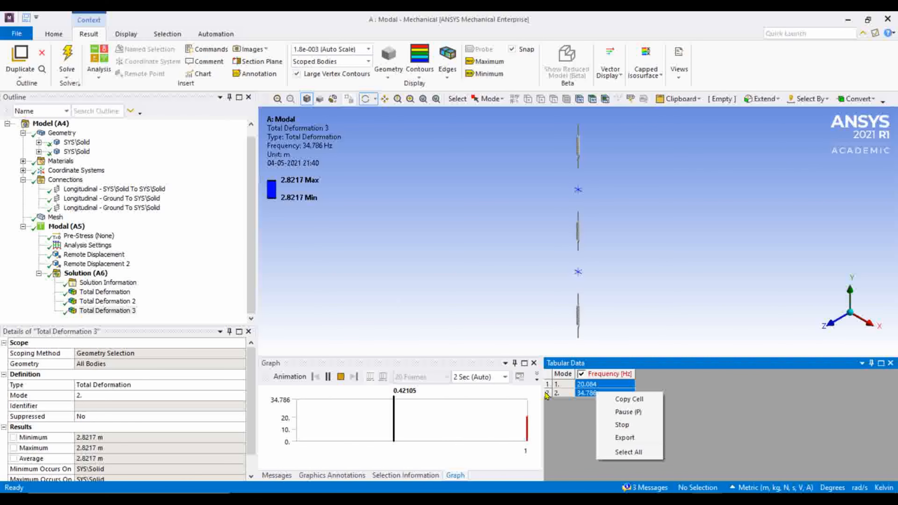
pyautogui.click(340, 377)
pyautogui.rightClick(603, 390)
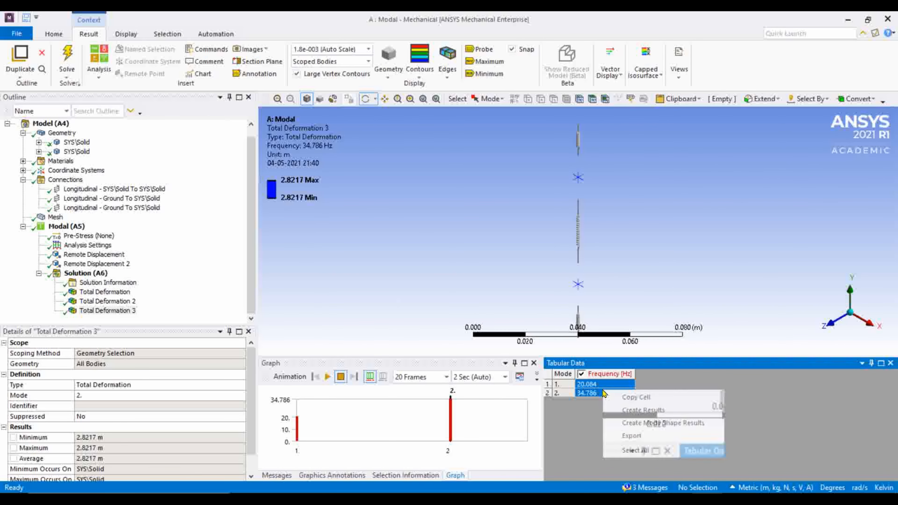
pyautogui.click(559, 398)
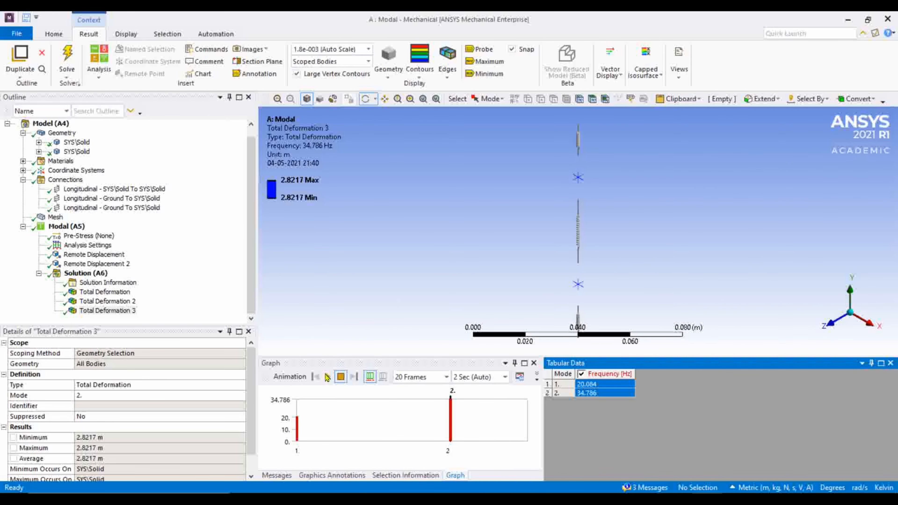
# - Delete all three existing Total Deformation results from the modal solution
pyautogui.click(100, 310)
pyautogui.press('Delete')
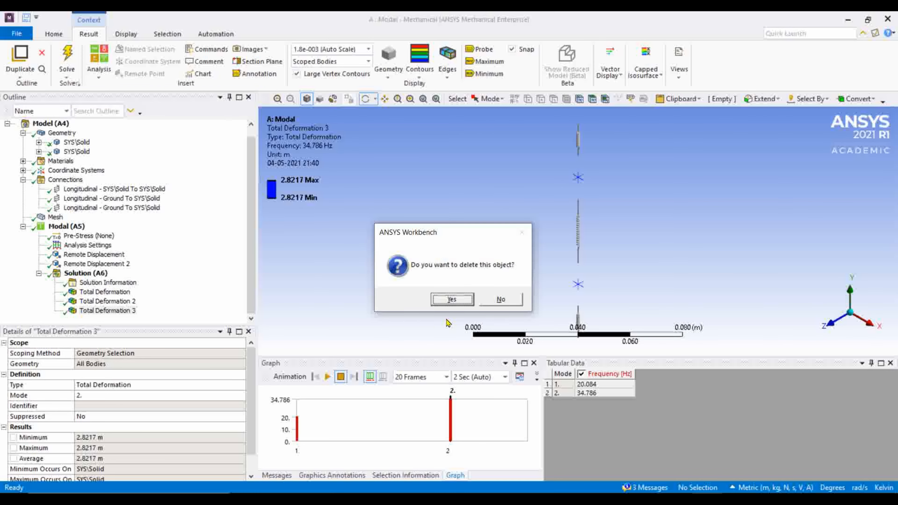
pyautogui.click(453, 300)
pyautogui.click(113, 310)
pyautogui.press('Delete')
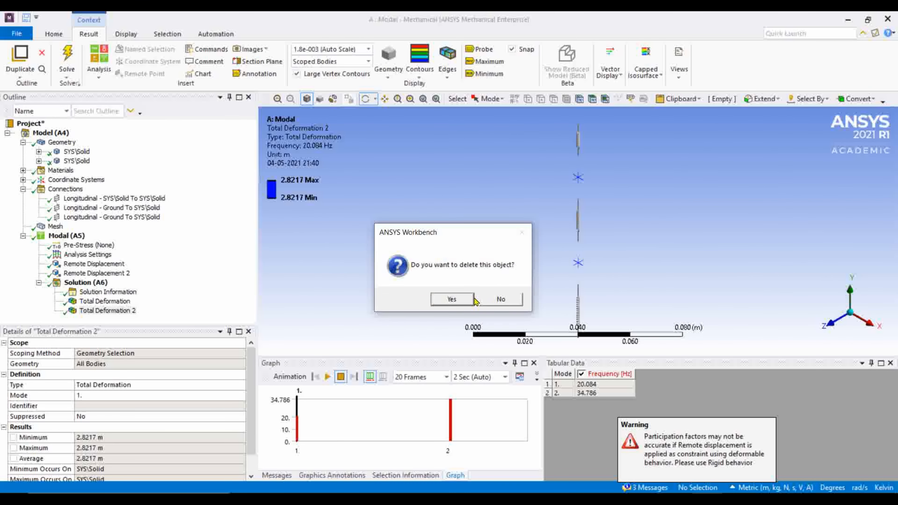
pyautogui.press('Return')
pyautogui.click(107, 301)
pyautogui.press('Delete')
pyautogui.press('Return')
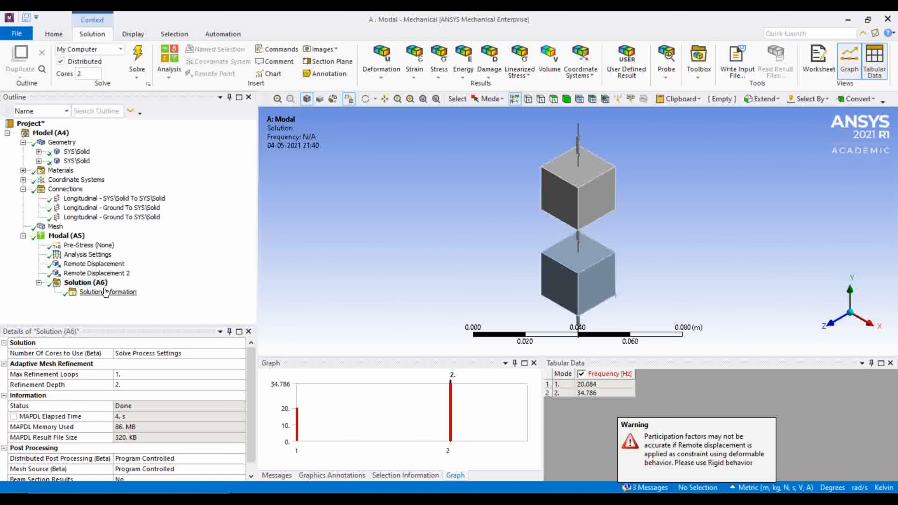
# - Insert a new Total Deformation result in the solution and check that it uses mode 1
pyautogui.rightClick(95, 283)
pyautogui.moveTo(127, 290)
pyautogui.moveTo(247, 289)
pyautogui.click(350, 293)
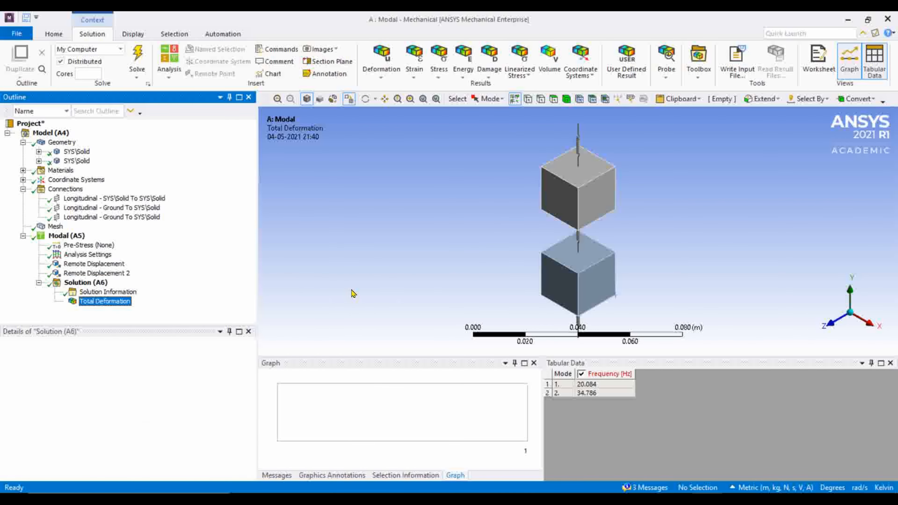
pyautogui.click(86, 395)
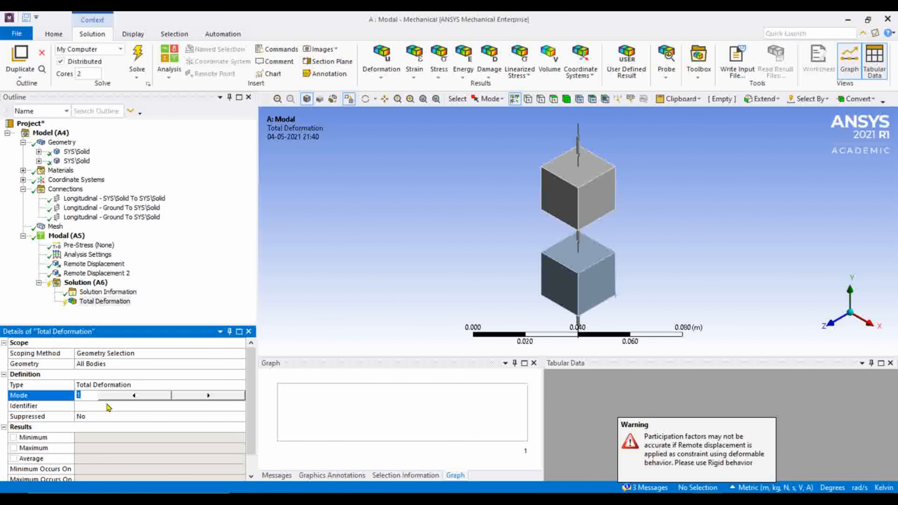
# - Duplicate the Total Deformation result and set the copy's mode to 2
pyautogui.click(122, 303)
pyautogui.rightClick(122, 302)
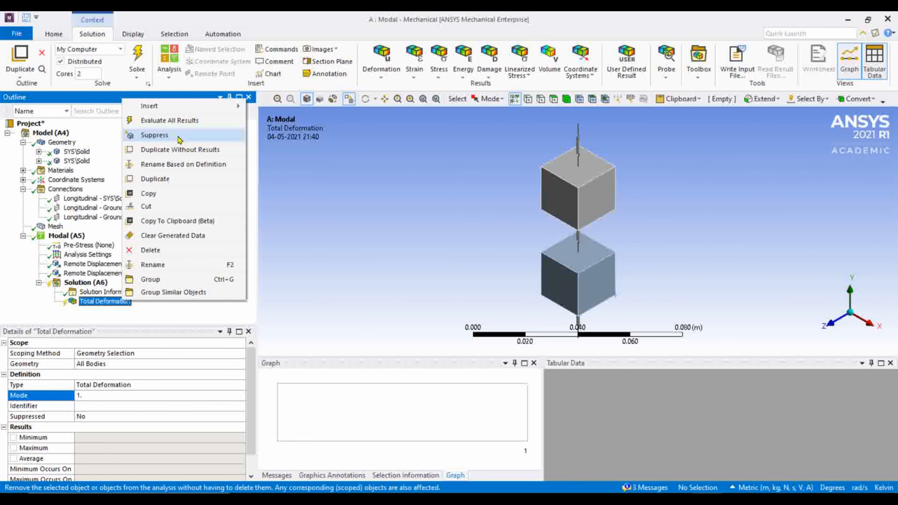
pyautogui.click(155, 179)
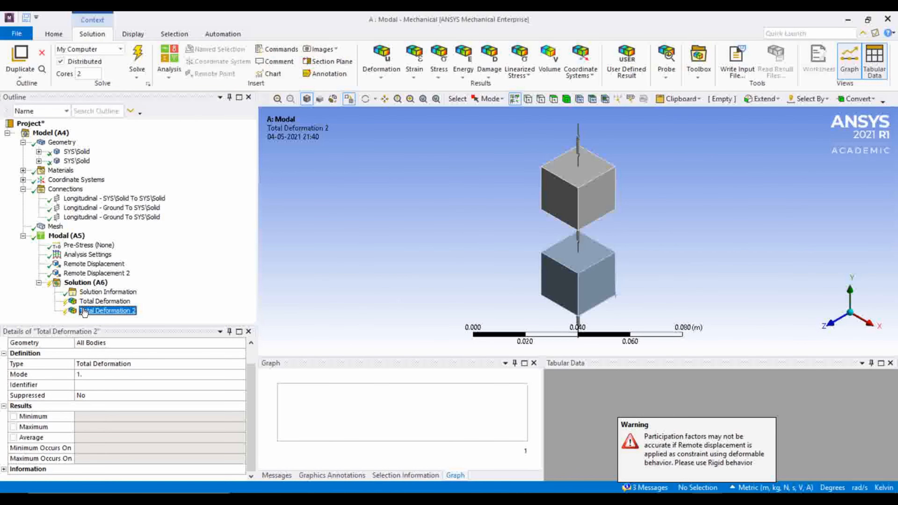
pyautogui.click(103, 375)
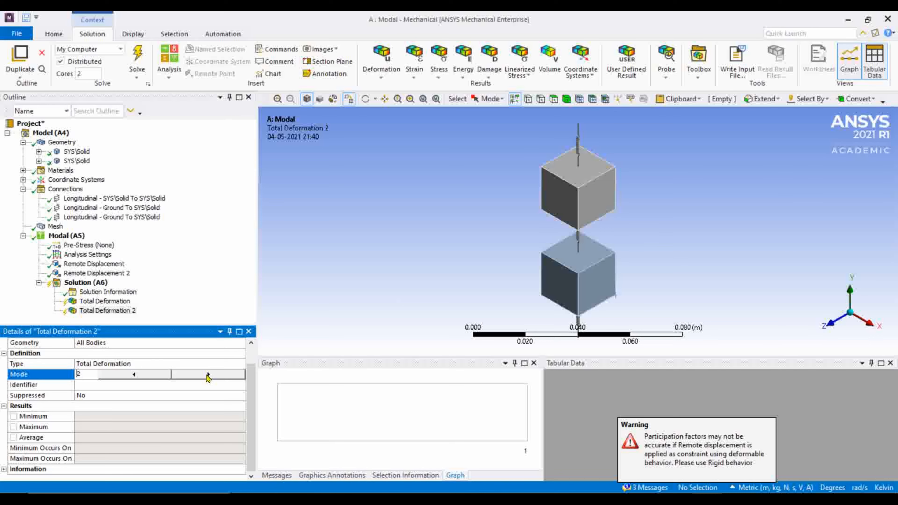
pyautogui.click(335, 279)
# - Evaluate all results of the modal solution for the two new Total Deformation objects
pyautogui.rightClick(73, 283)
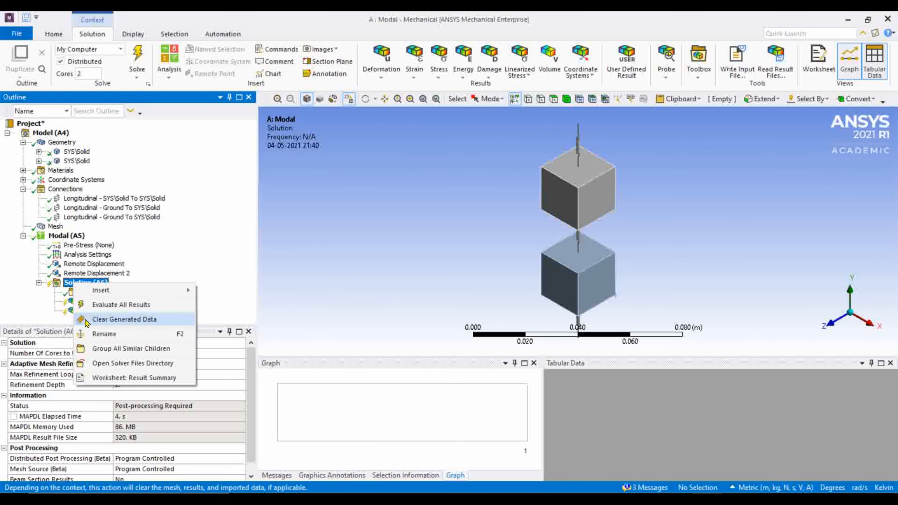
pyautogui.click(98, 307)
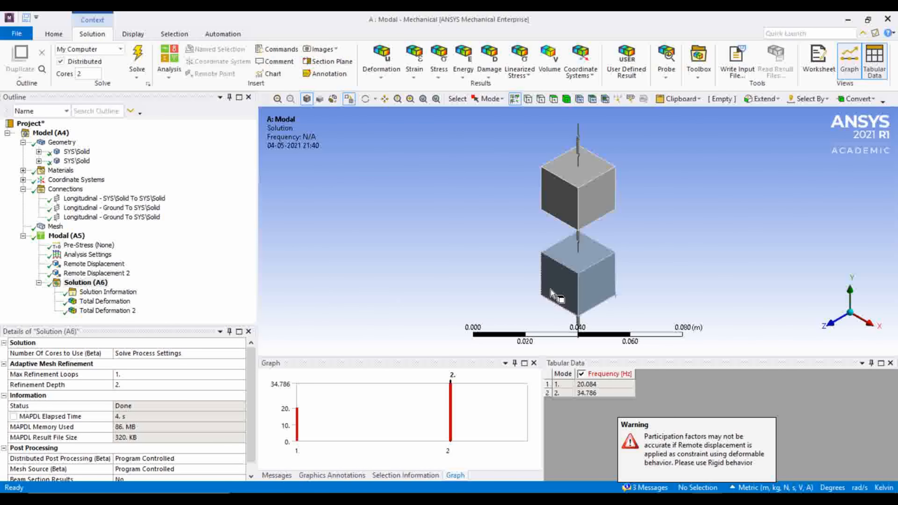
pyautogui.scroll(-3, 654, 272)
pyautogui.scroll(1, 654, 271)
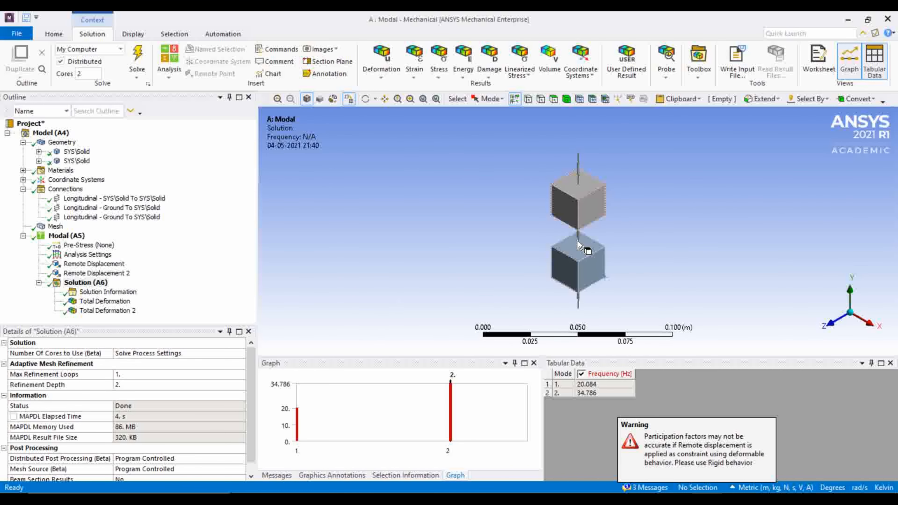
# - Compare the deformed positions in Total Deformation and Total Deformation 2, and examine both modes' frequencies in the results table
pyautogui.click(104, 301)
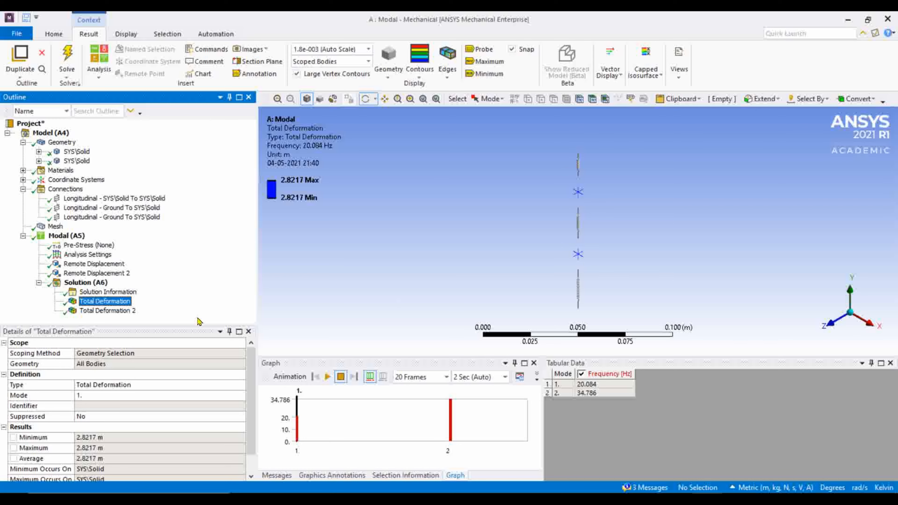
pyautogui.click(106, 311)
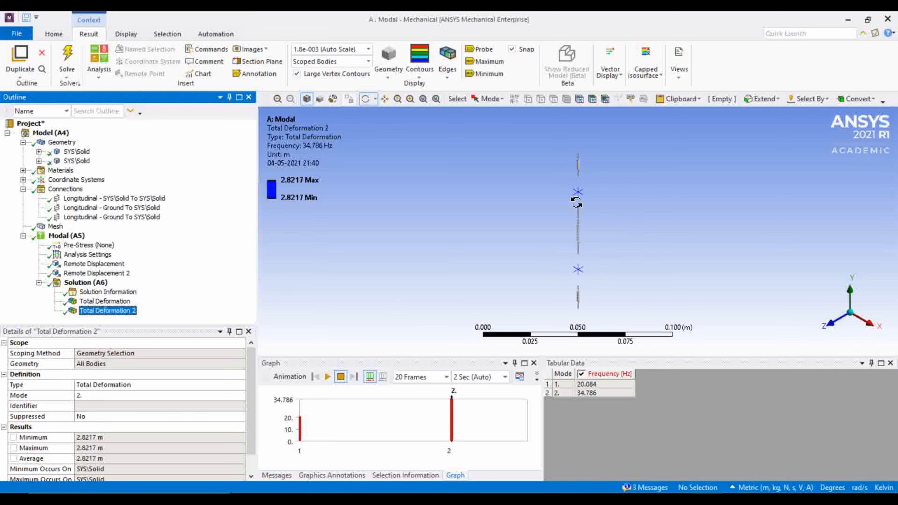
pyautogui.click(102, 302)
pyautogui.click(105, 311)
pyautogui.moveTo(596, 389); pyautogui.dragTo(598, 398)
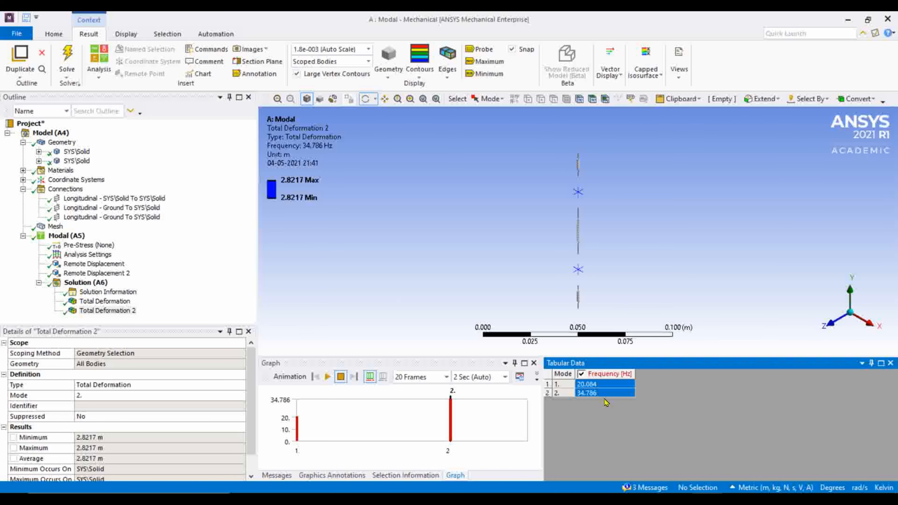
# - Switch to PowerPoint to review the analytical natural frequency derivation on slide 3, and return to Ansys Mechanical
pyautogui.click(618, 494)
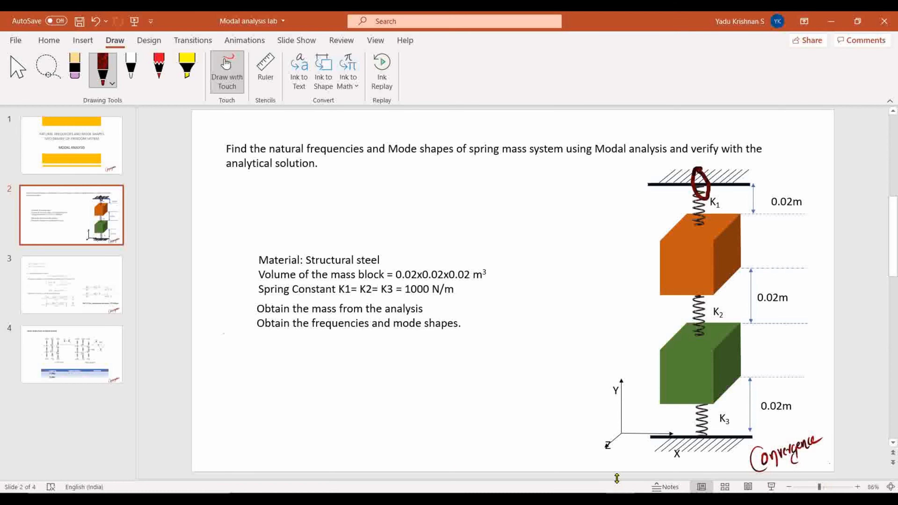
pyautogui.scroll(-2, 153, 290)
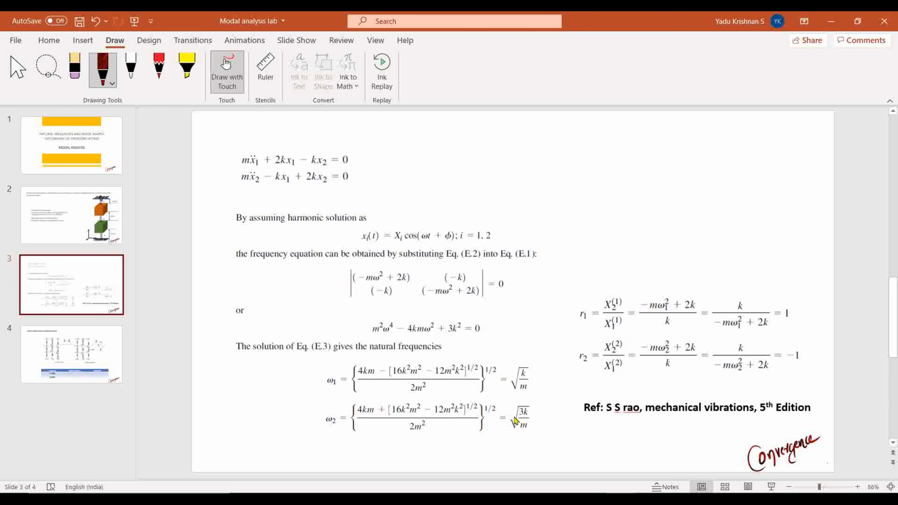
pyautogui.click(654, 494)
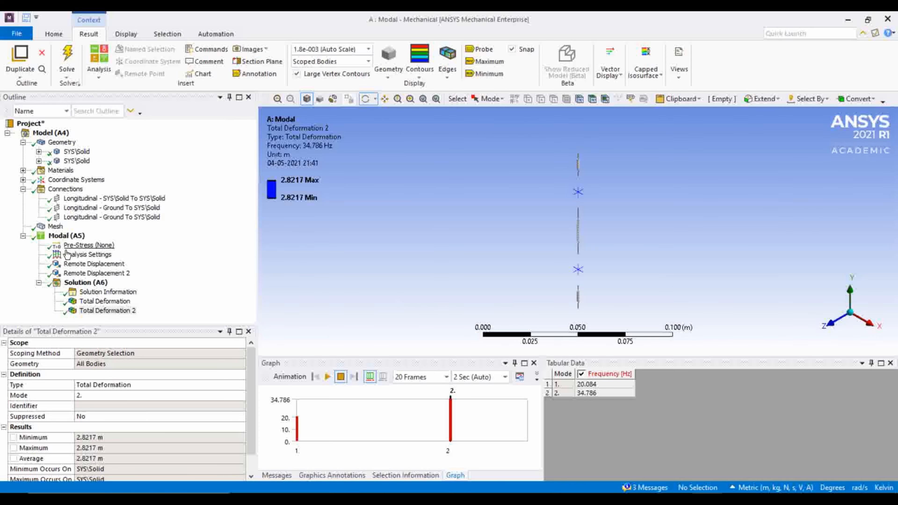
# - Examine the mass of each of the two SYS\Solid blocks in their geometry properties
pyautogui.click(62, 153)
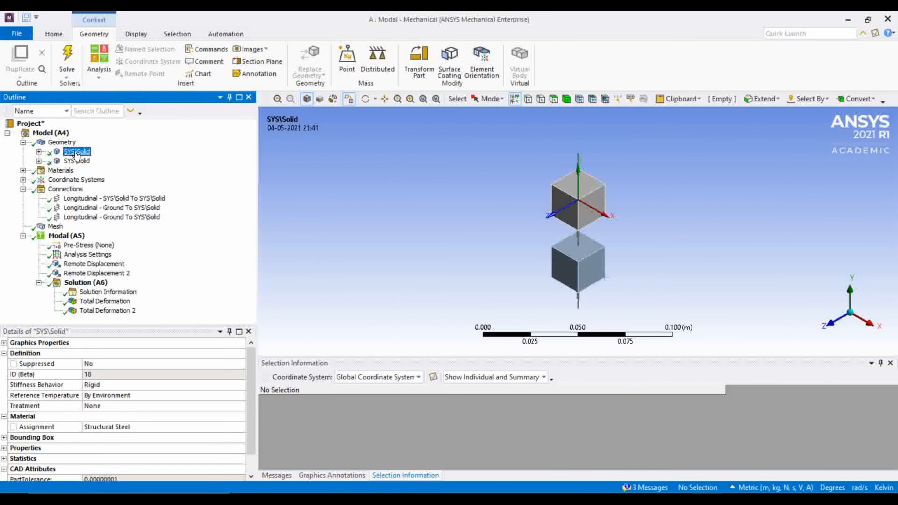
pyautogui.scroll(-1, 87, 448)
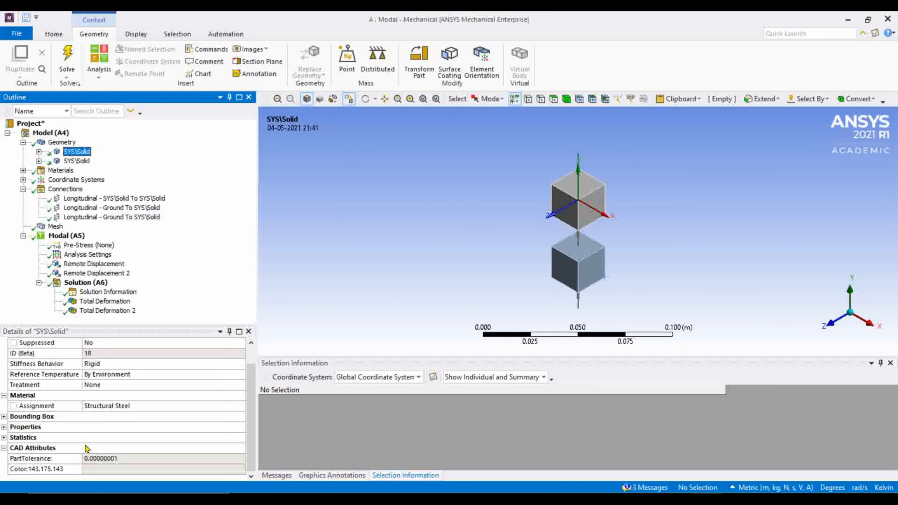
pyautogui.click(4, 427)
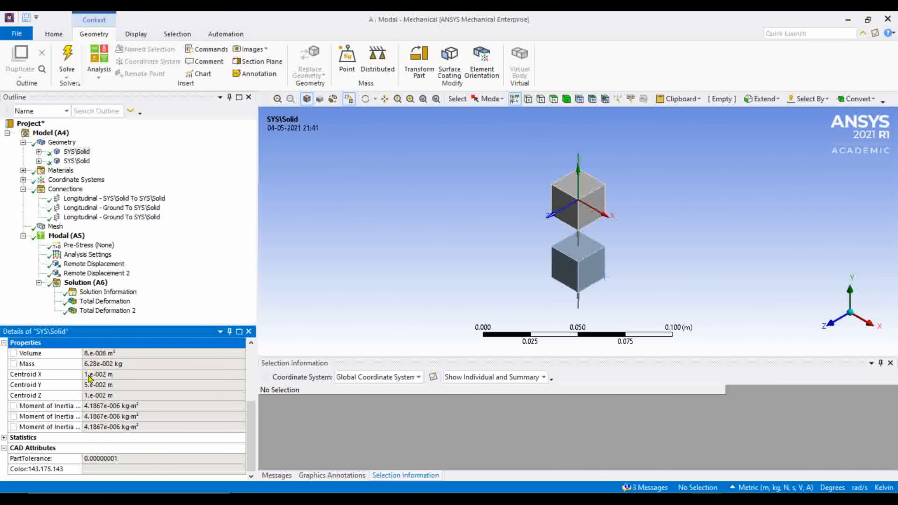
pyautogui.click(101, 365)
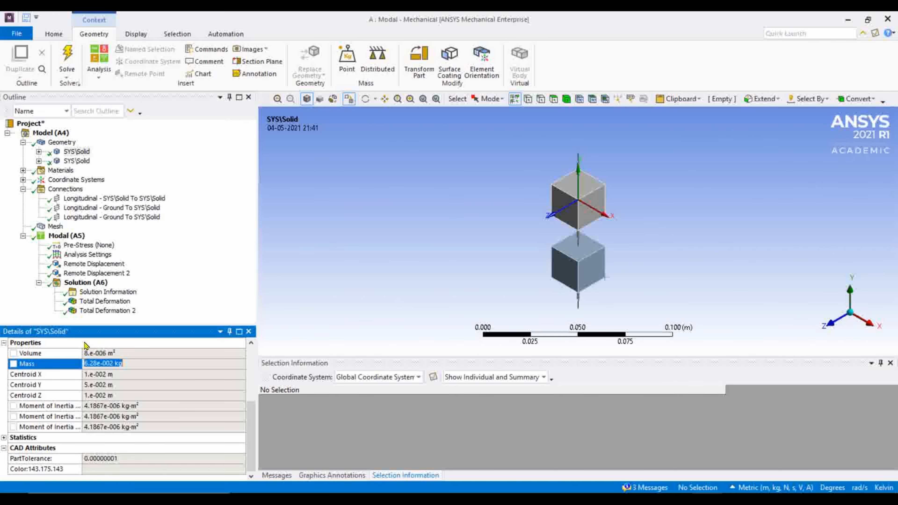
pyautogui.click(78, 161)
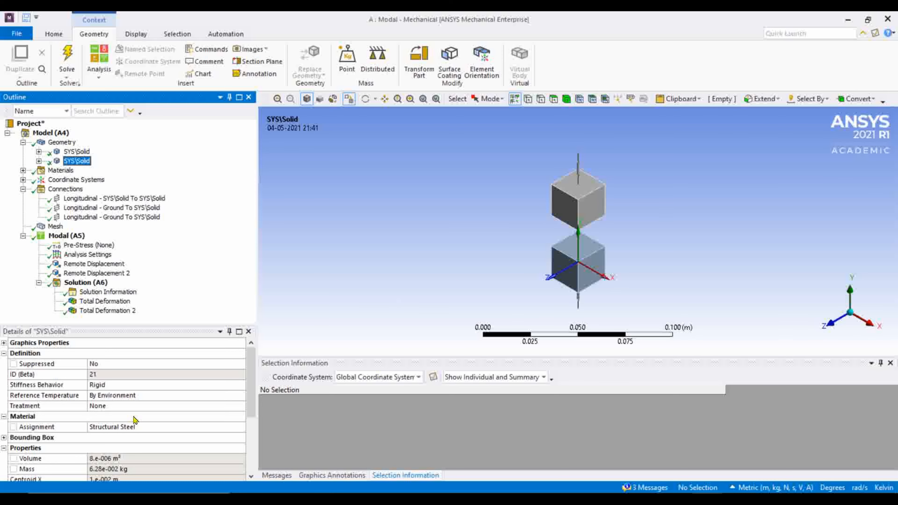
pyautogui.scroll(-2, 136, 420)
pyautogui.click(108, 406)
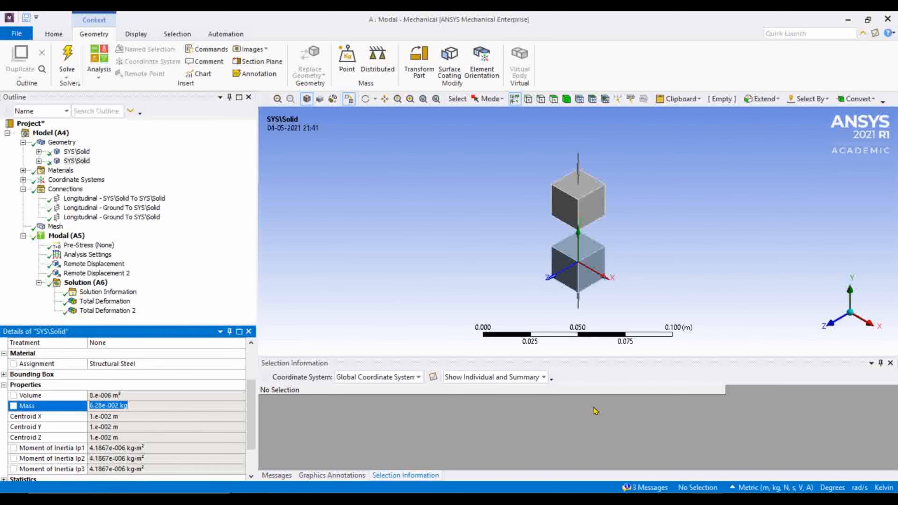
# - Switch to PowerPoint to recheck the ω1 and ω2 formulas against the block mass, and return to Ansys Mechanical
pyautogui.click(620, 494)
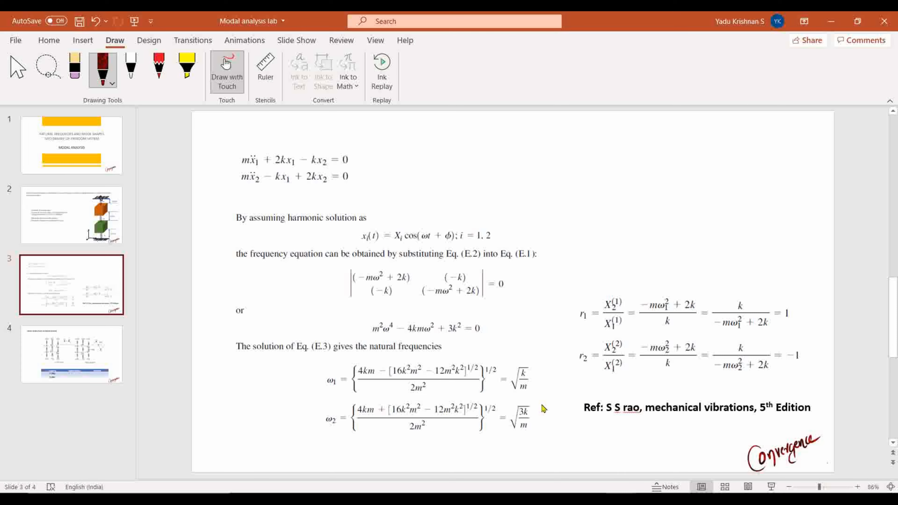
pyautogui.click(707, 496)
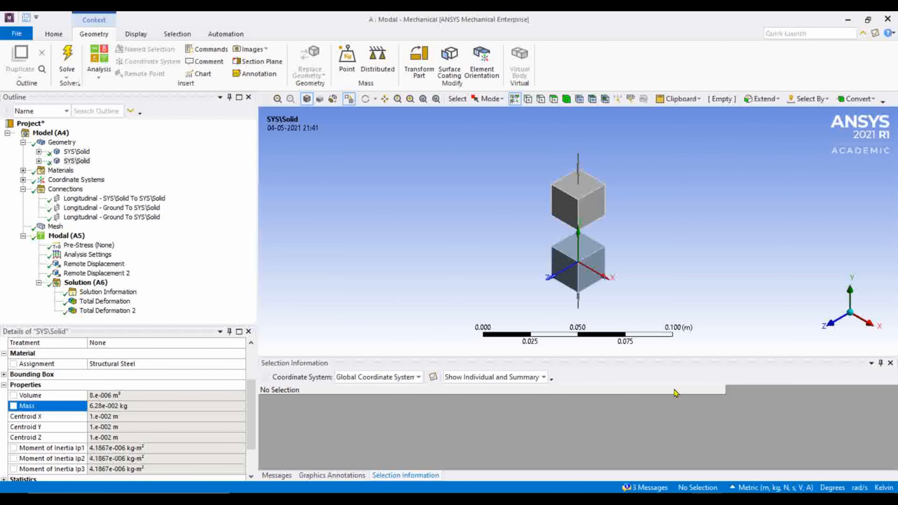
pyautogui.click(85, 282)
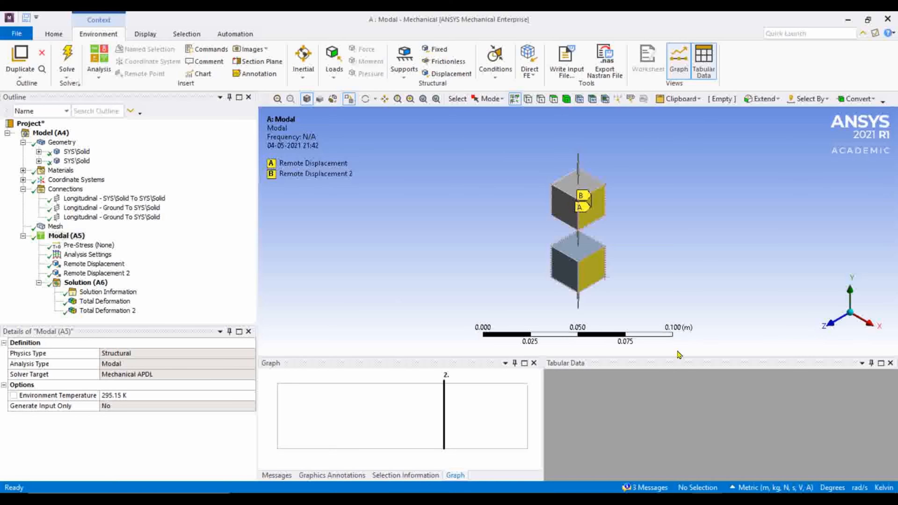
pyautogui.scroll(-1, 715, 276)
pyautogui.scroll(-2, 715, 279)
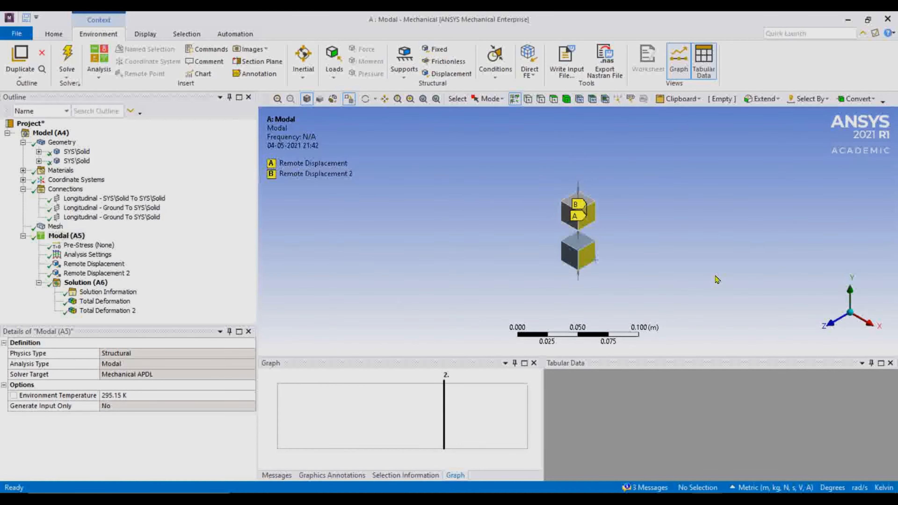
pyautogui.scroll(2, 716, 279)
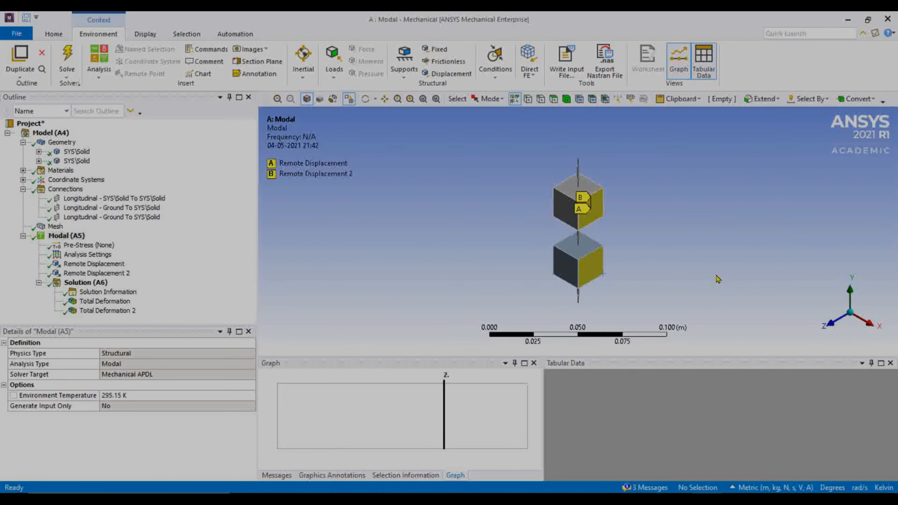